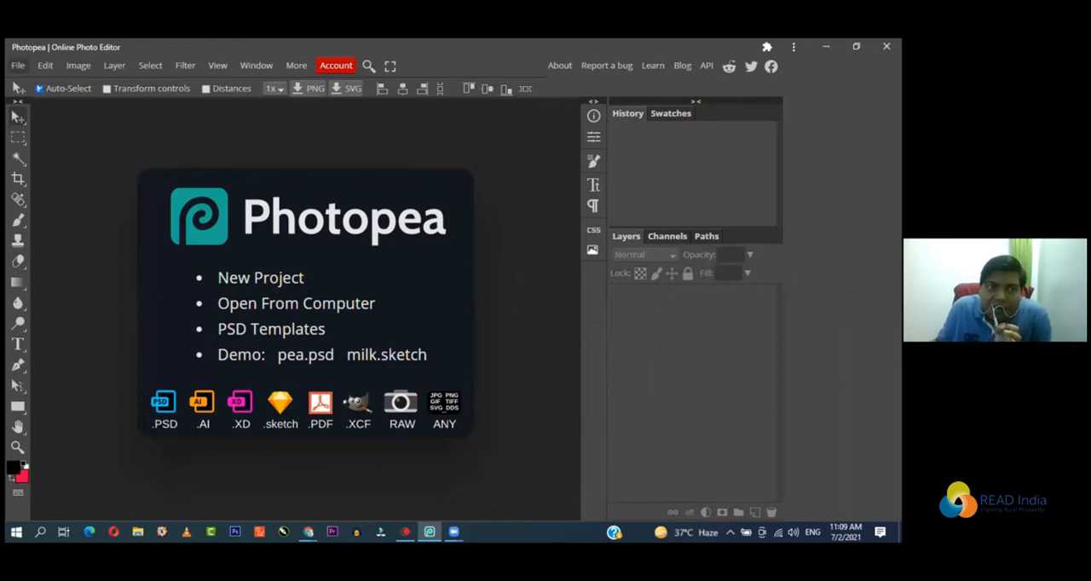
# Step: Open the new project settings and review the unit choices for the width, keeping Pixels
pyautogui.click(17, 66)
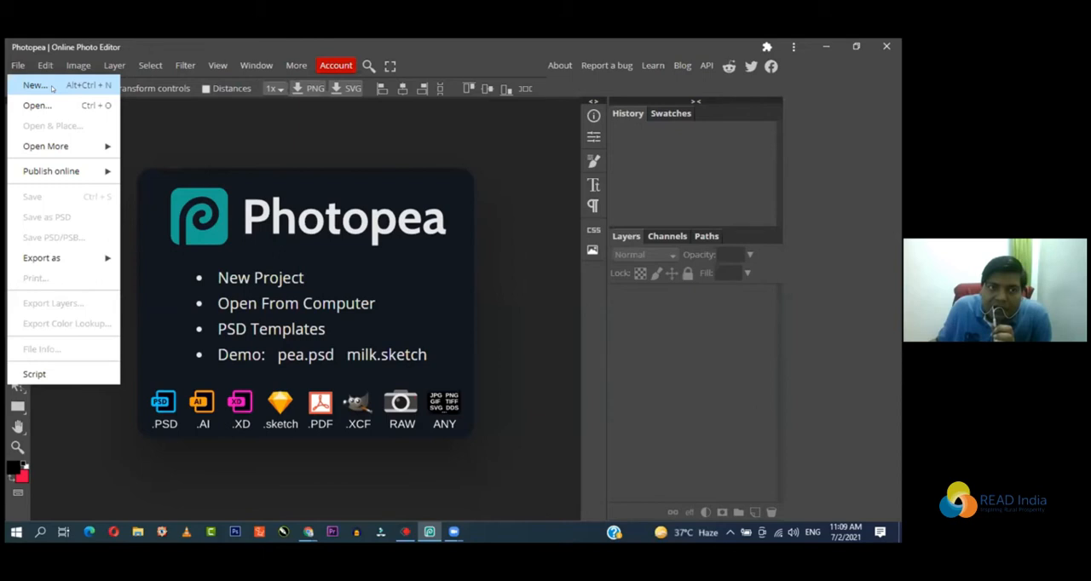
pyautogui.click(51, 89)
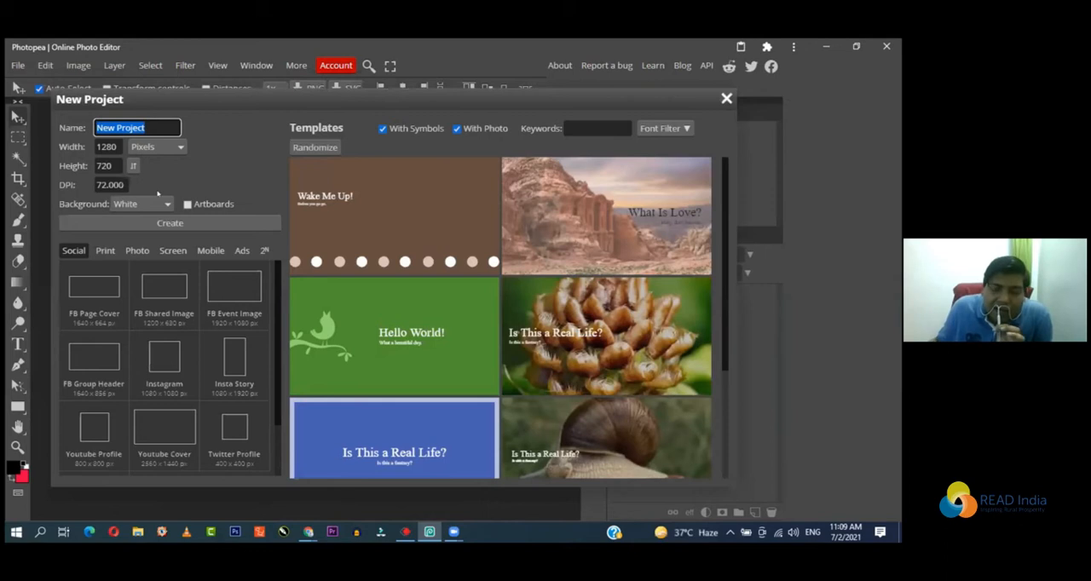
pyautogui.click(178, 147)
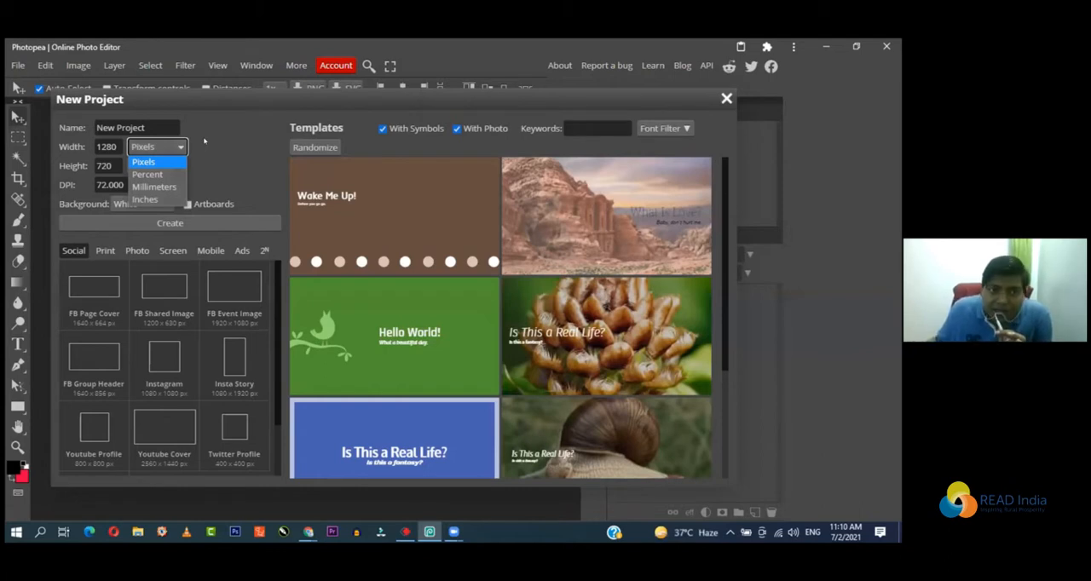
pyautogui.click(205, 142)
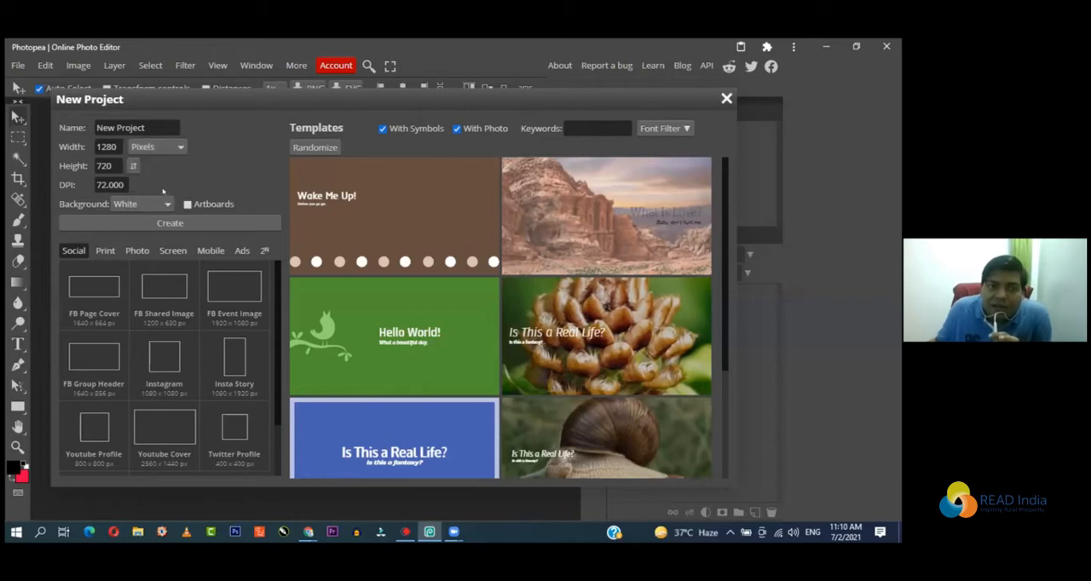
pyautogui.click(160, 148)
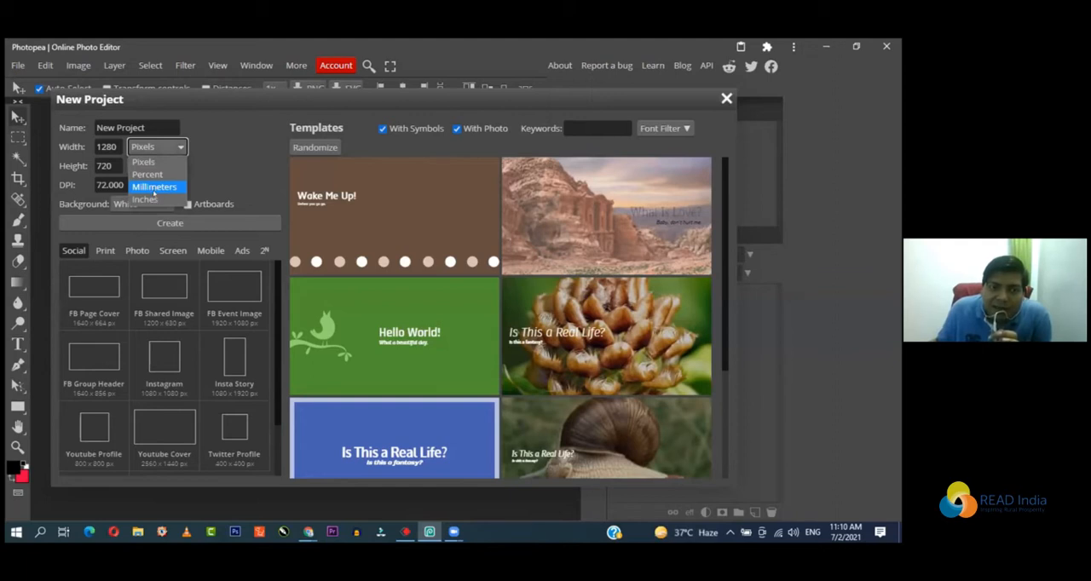
pyautogui.click(153, 197)
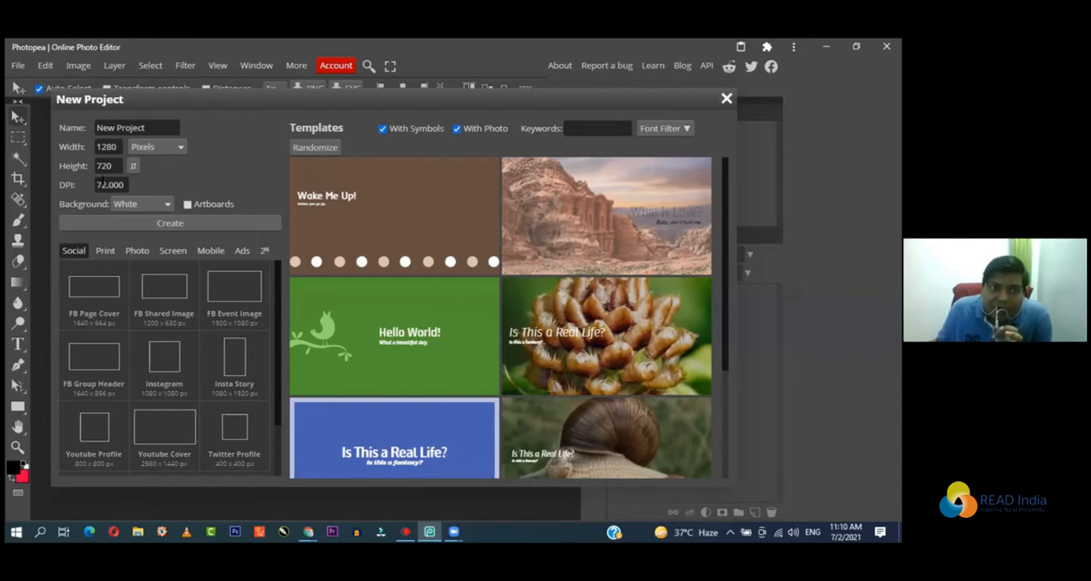
# Step: Set the new project's resolution to 300 DPI
pyautogui.moveTo(103, 181); pyautogui.dragTo(94, 175)
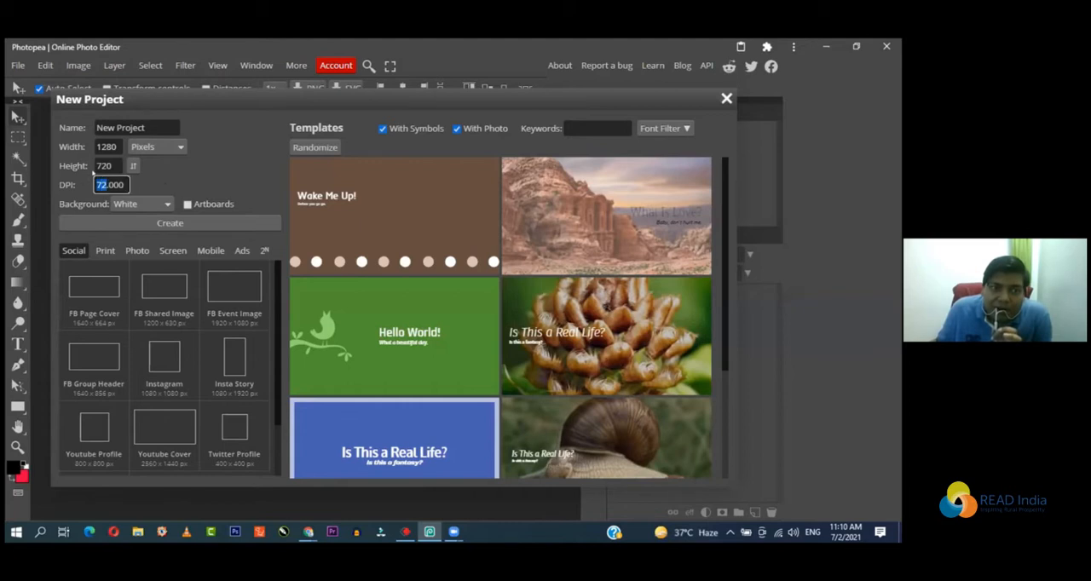
pyautogui.write('30')
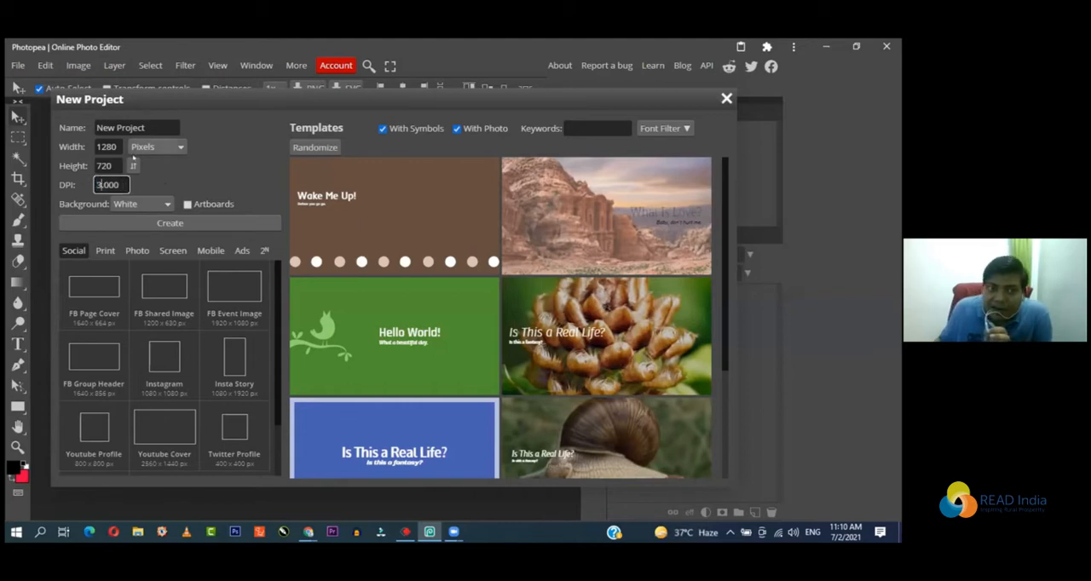
pyautogui.write('0')
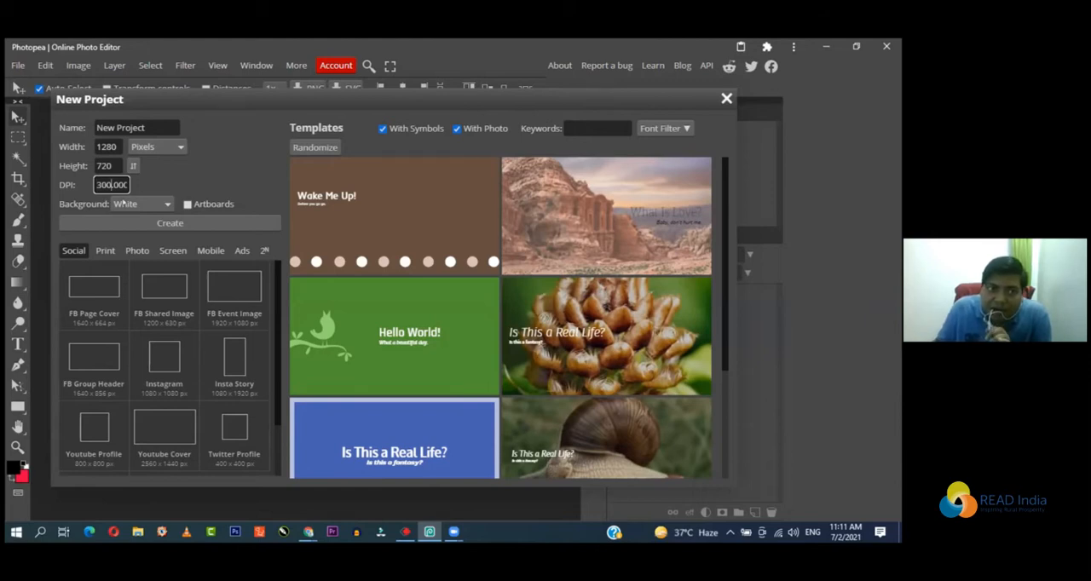
# Step: Set the new project's resolution back to 72 DPI
pyautogui.press('BackSpace')
pyautogui.press('BackSpace')
pyautogui.press('BackSpace')
pyautogui.write('72')
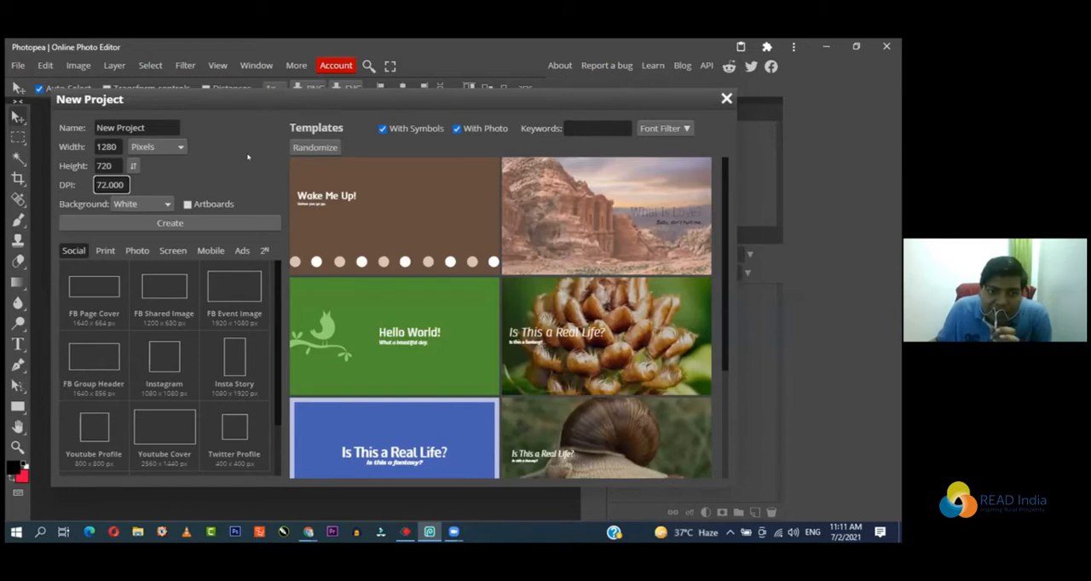
# Step: Look through the social size presets and create the blank 1280 × 720 pixel project with a white background
pyautogui.scroll(-1, 170, 351)
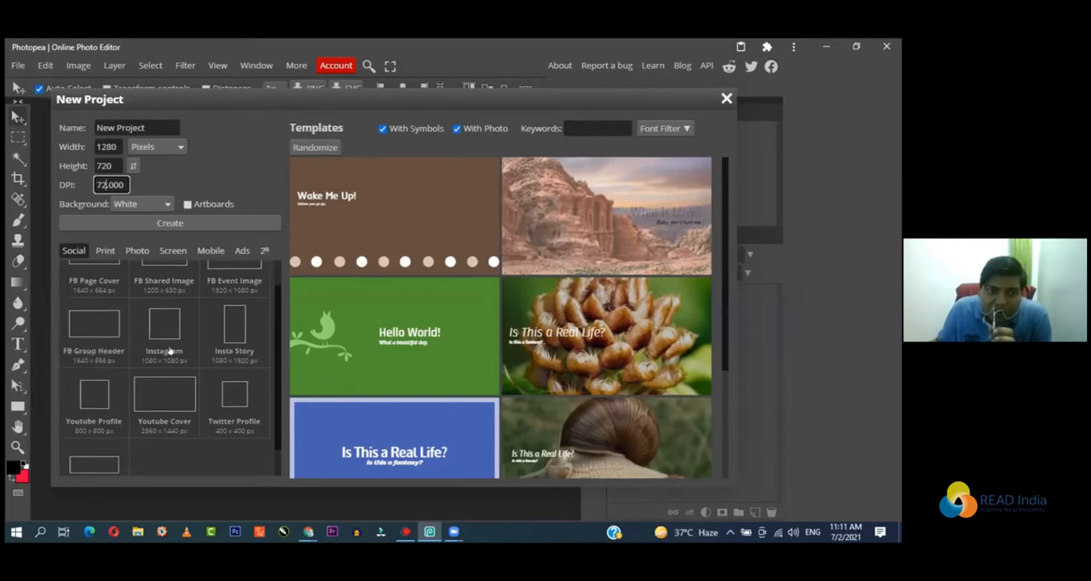
pyautogui.scroll(1, 170, 346)
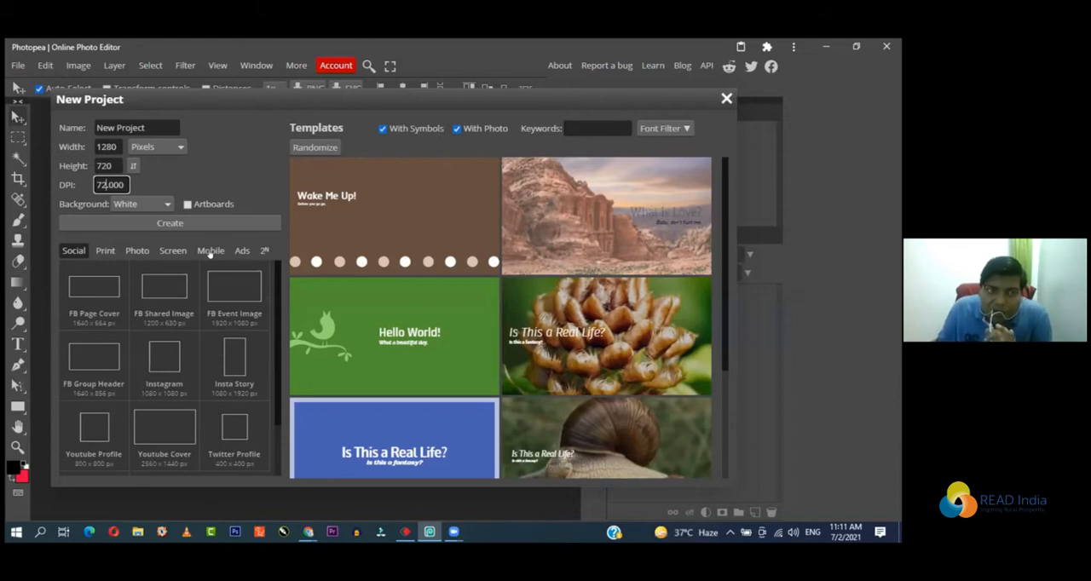
pyautogui.click(137, 250)
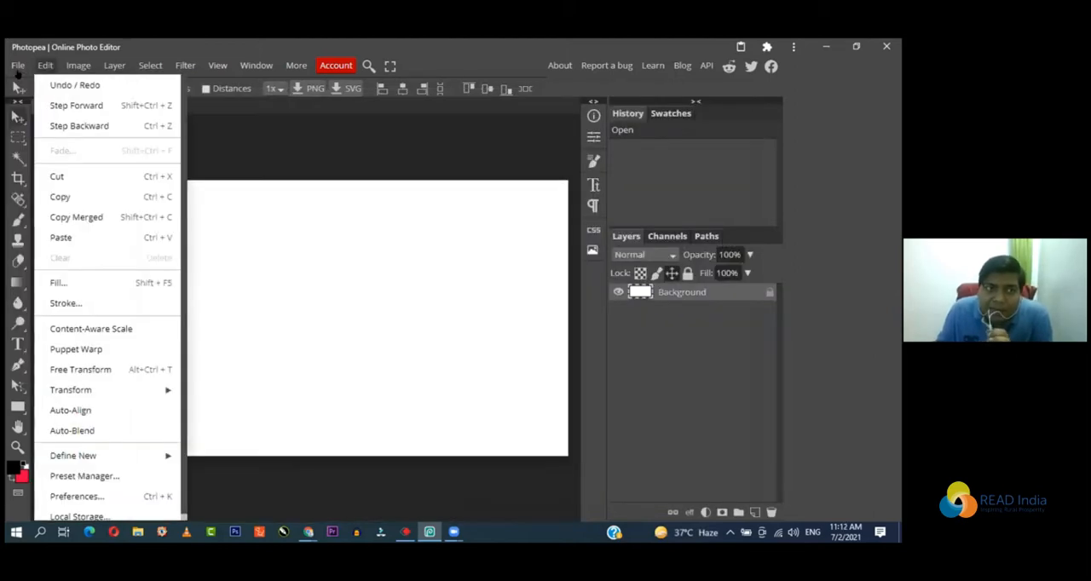
# Step: Open the image corporate-banner-with-modern-design_148840-55 from the Downloads folder as a separate document and view it
pyautogui.click(18, 70)
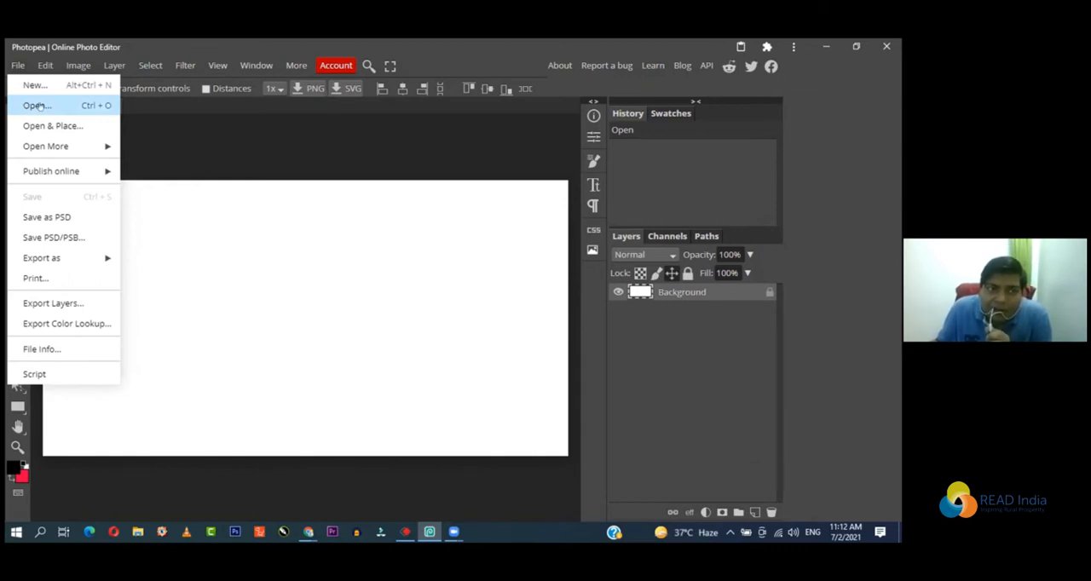
pyautogui.click(40, 104)
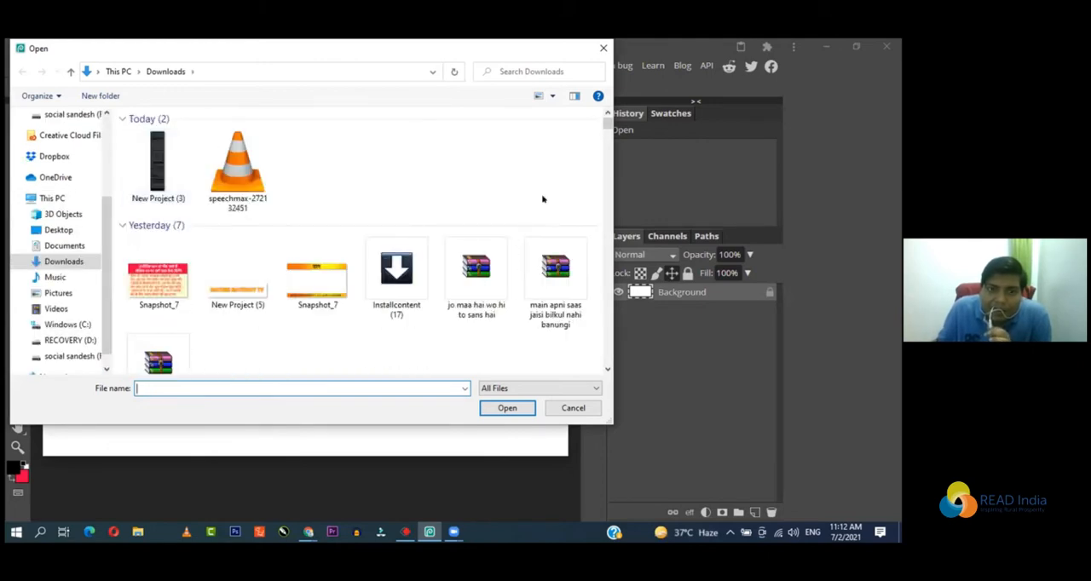
pyautogui.scroll(-1, 566, 199)
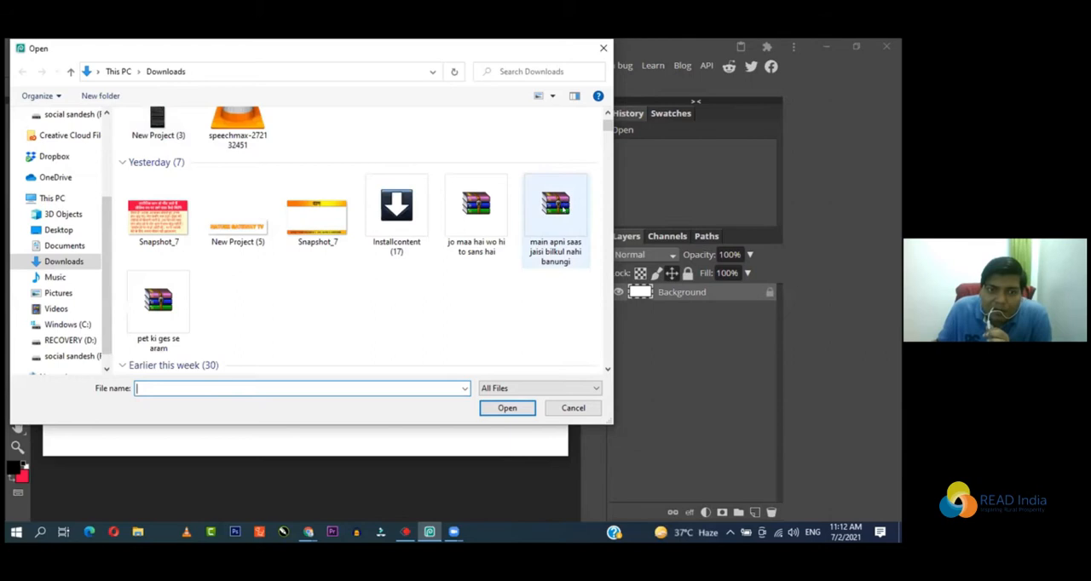
pyautogui.scroll(-3, 566, 198)
pyautogui.scroll(-1, 556, 220)
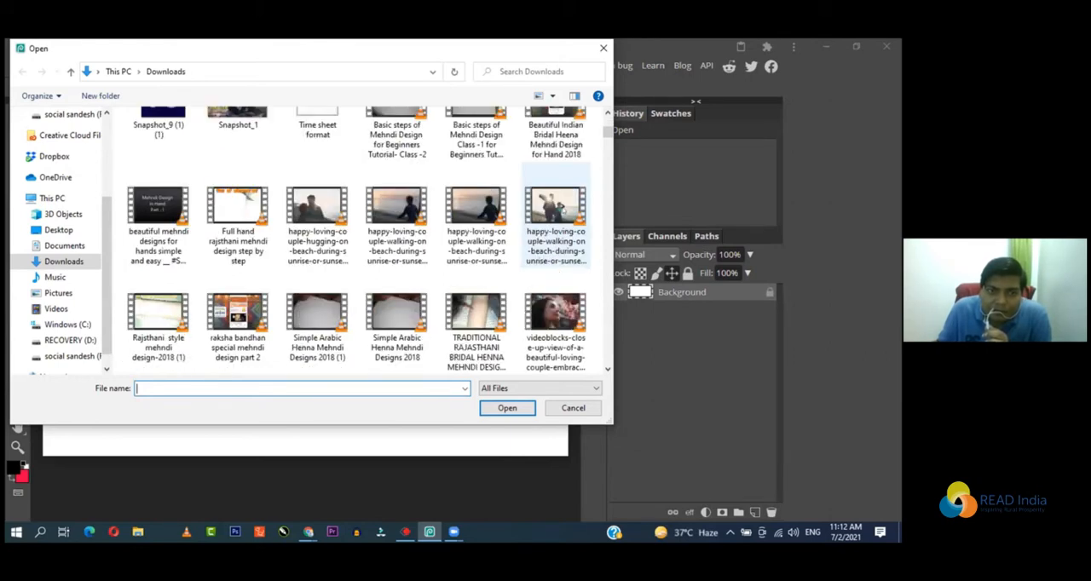
pyautogui.scroll(2, 556, 220)
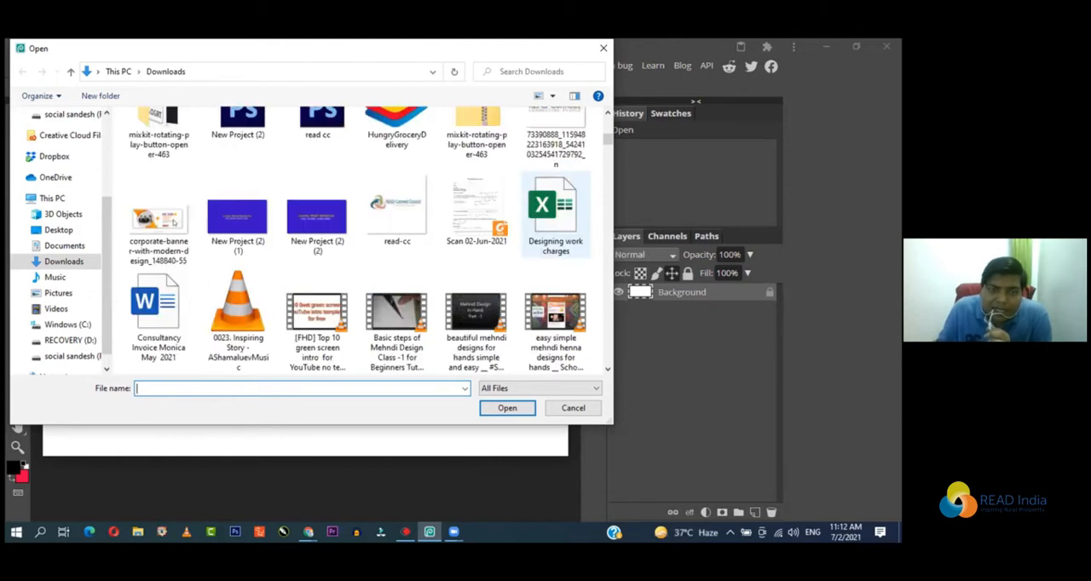
pyautogui.click(171, 220)
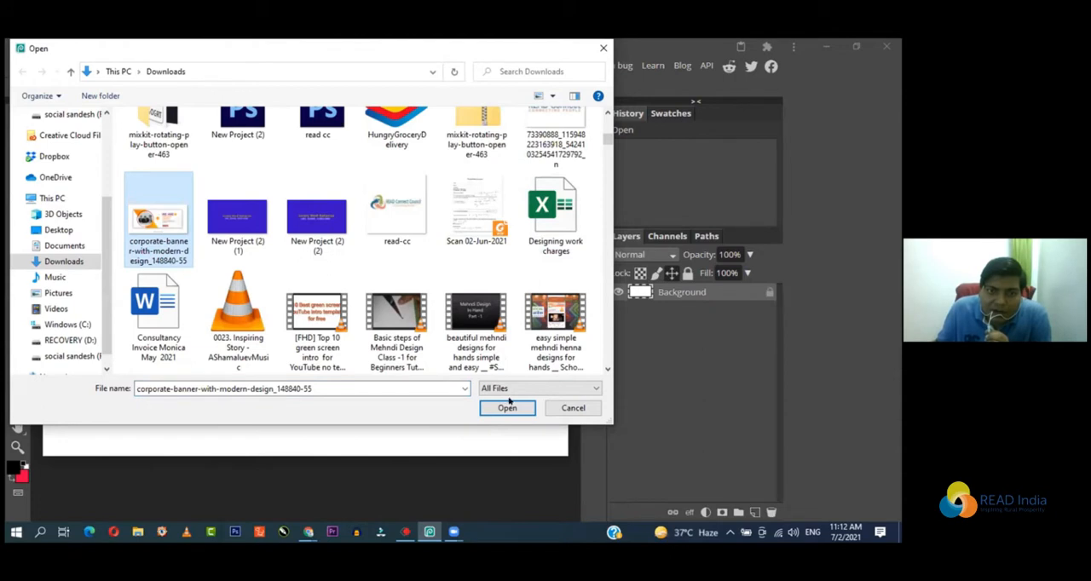
pyautogui.press('Return')
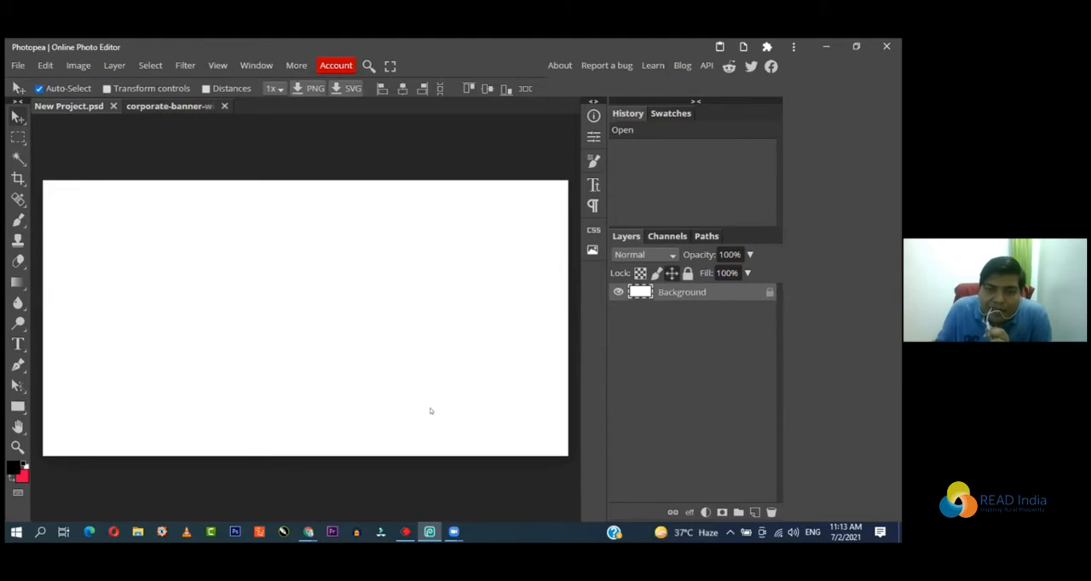
pyautogui.click(175, 104)
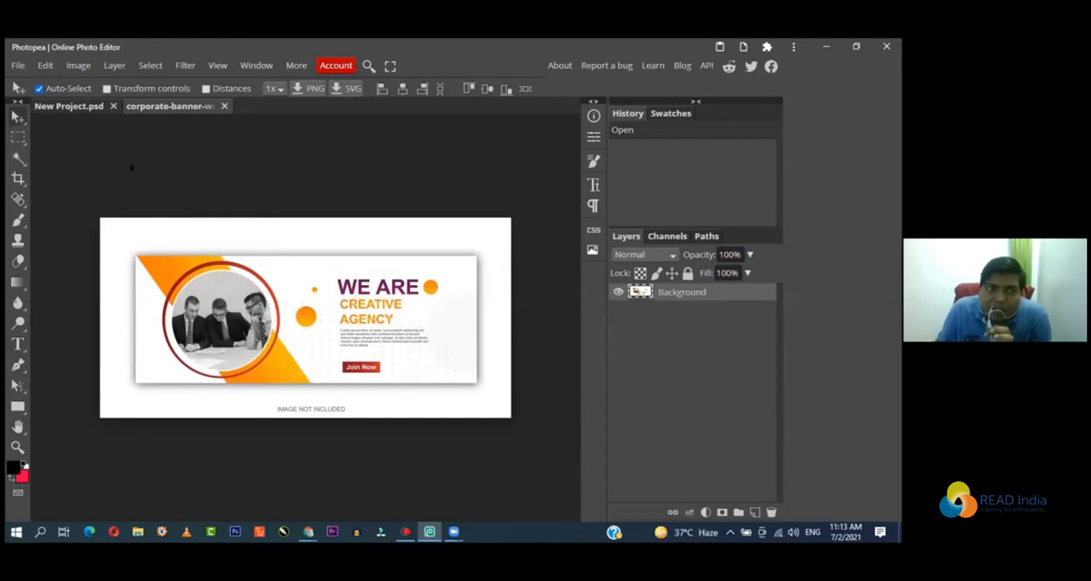
# Step: Return to New Project.psd and place logo-(3) from the Pictures folder in it at 100% size
pyautogui.click(79, 106)
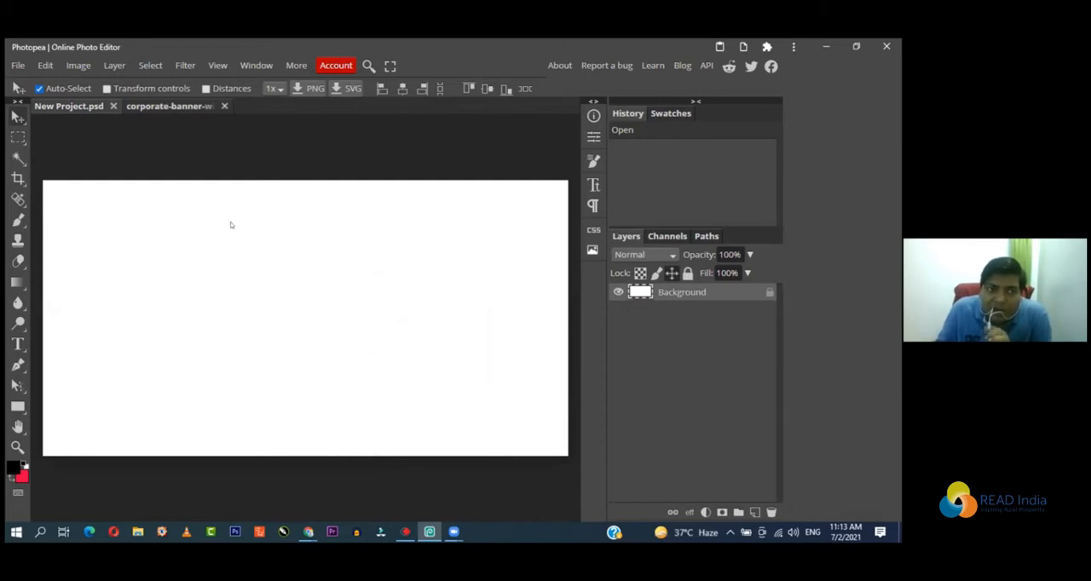
pyautogui.click(17, 65)
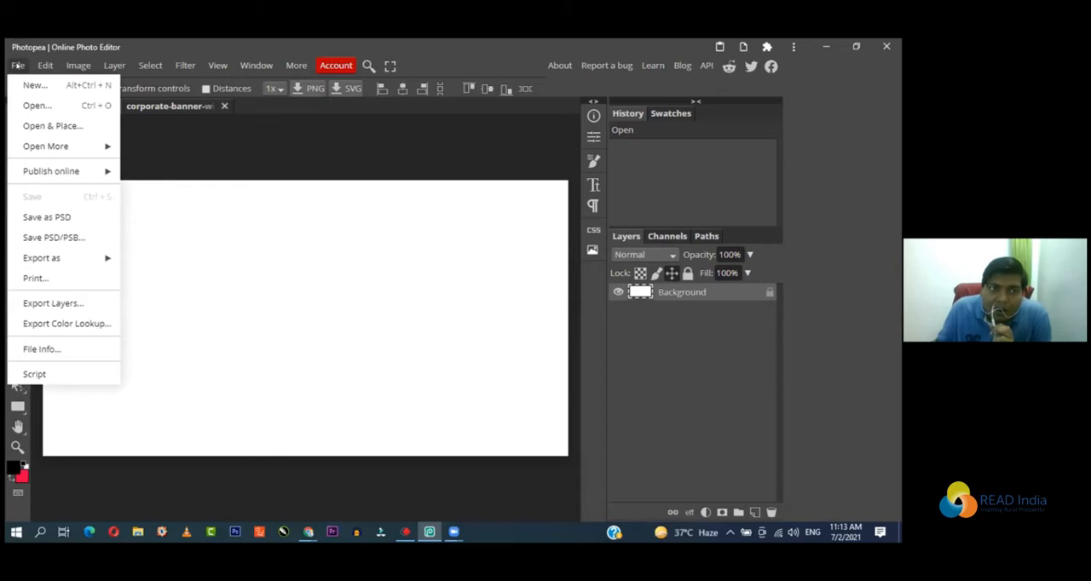
pyautogui.click(49, 126)
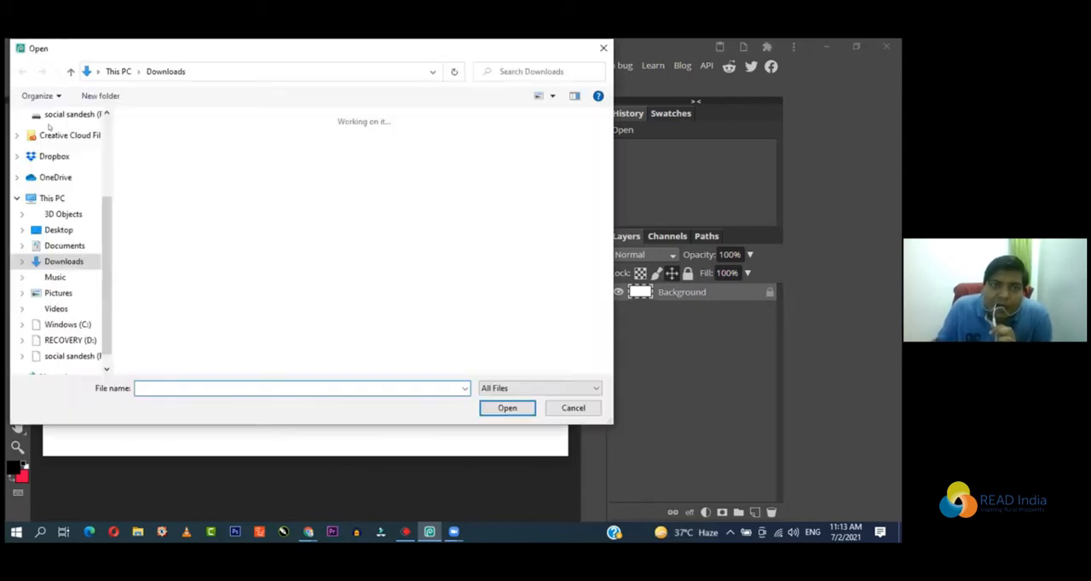
pyautogui.click(53, 293)
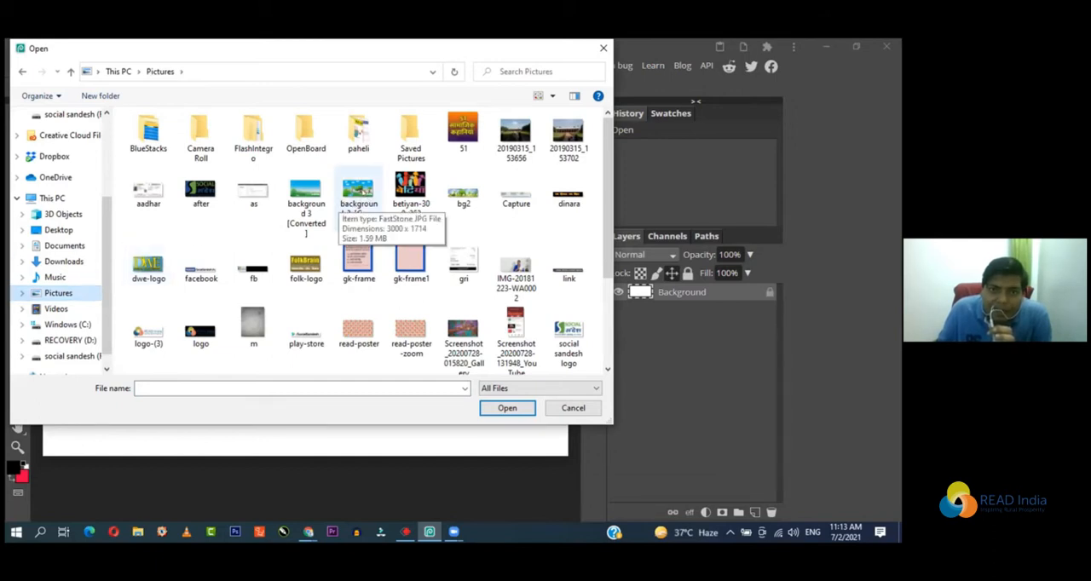
pyautogui.click(349, 198)
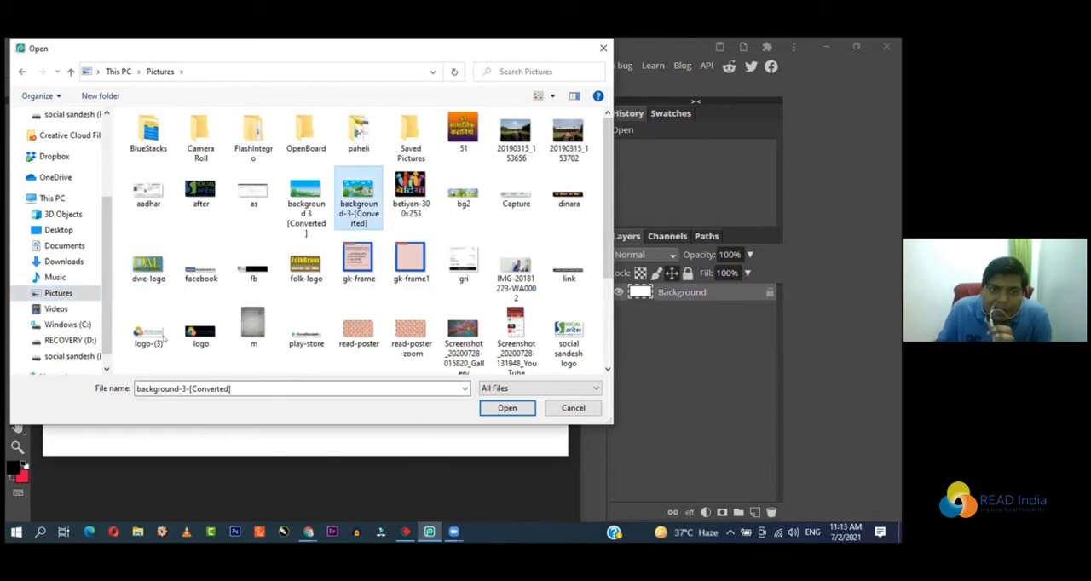
pyautogui.click(162, 339)
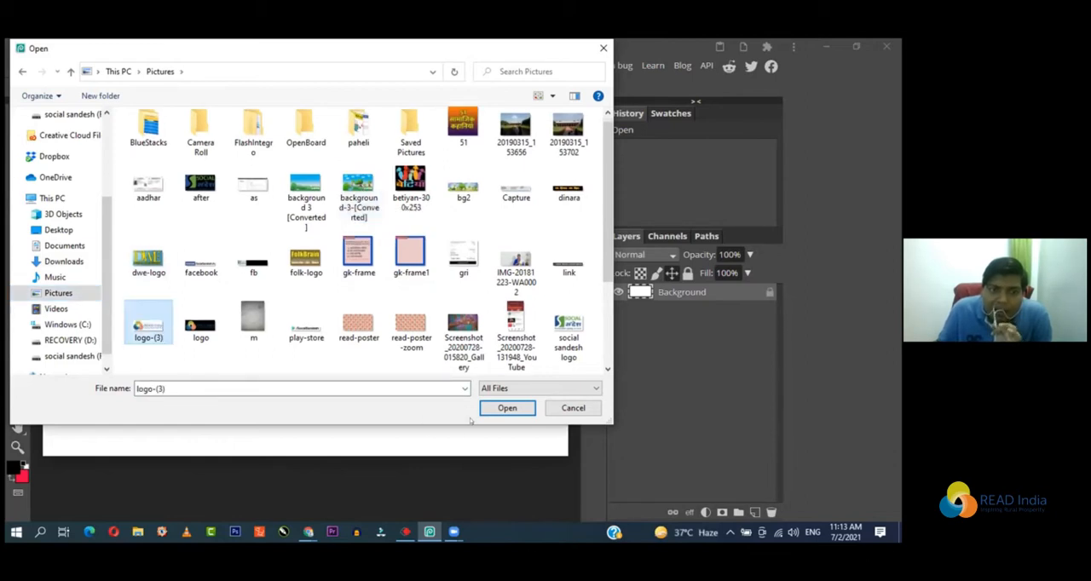
pyautogui.click(507, 409)
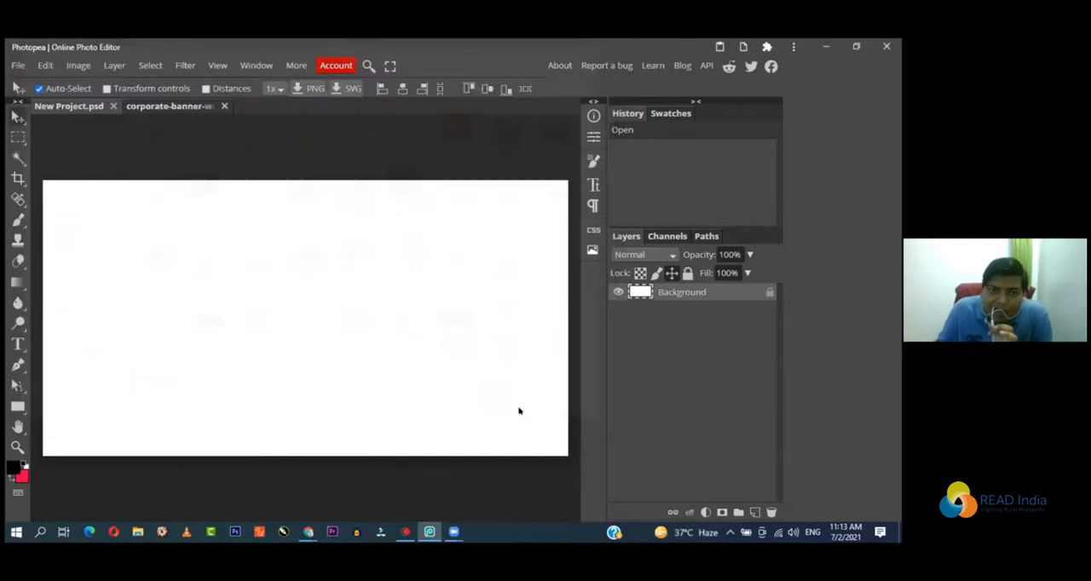
pyautogui.moveTo(122, 193); pyautogui.dragTo(330, 257)
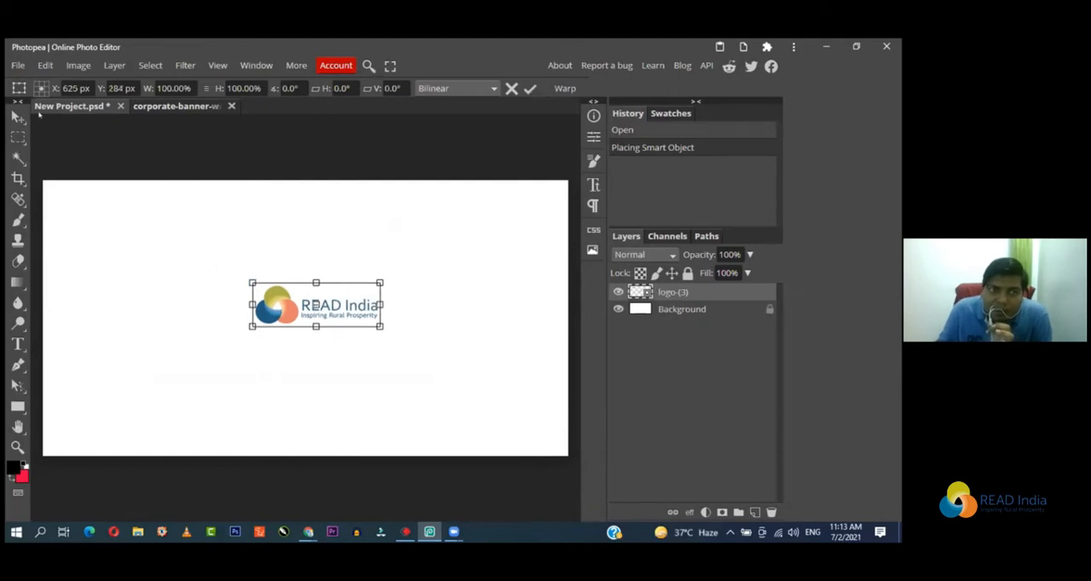
pyautogui.press('Return')
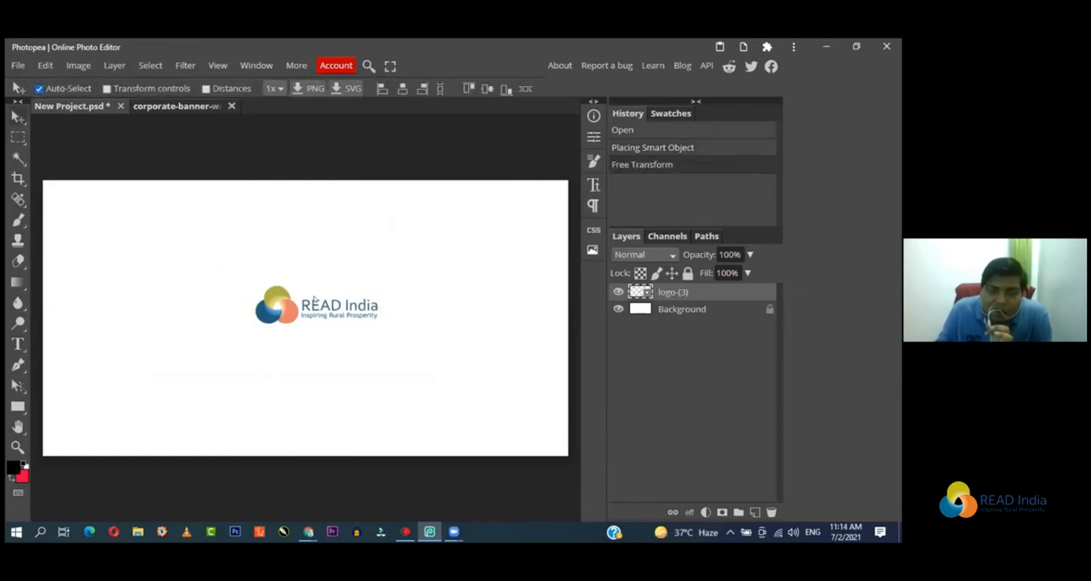
# Step: Move the READ India logo to just above and slightly right of the canvas centre
pyautogui.moveTo(302, 309); pyautogui.dragTo(332, 328)
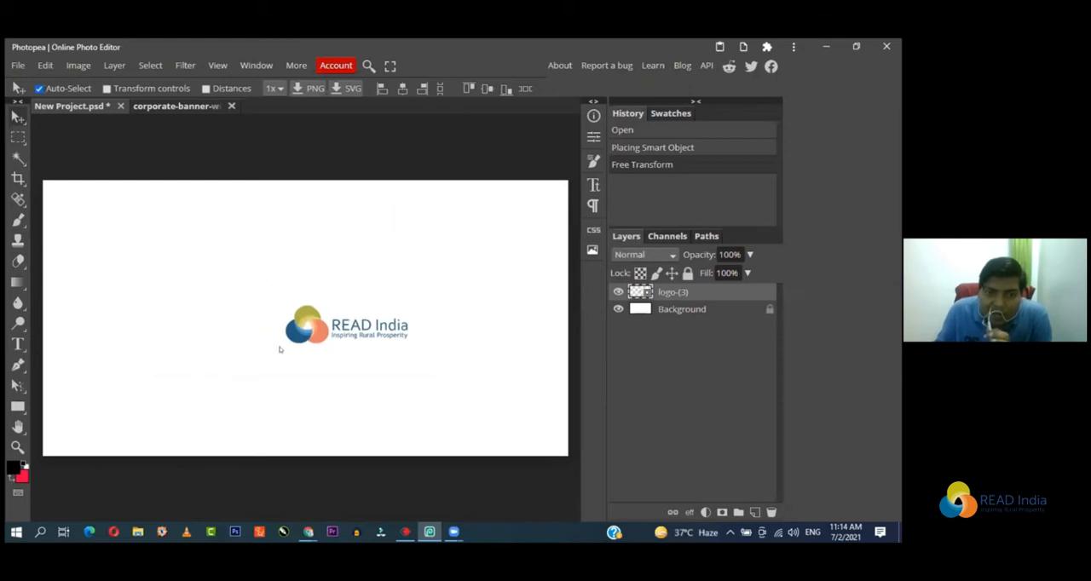
pyautogui.moveTo(340, 329); pyautogui.dragTo(374, 289)
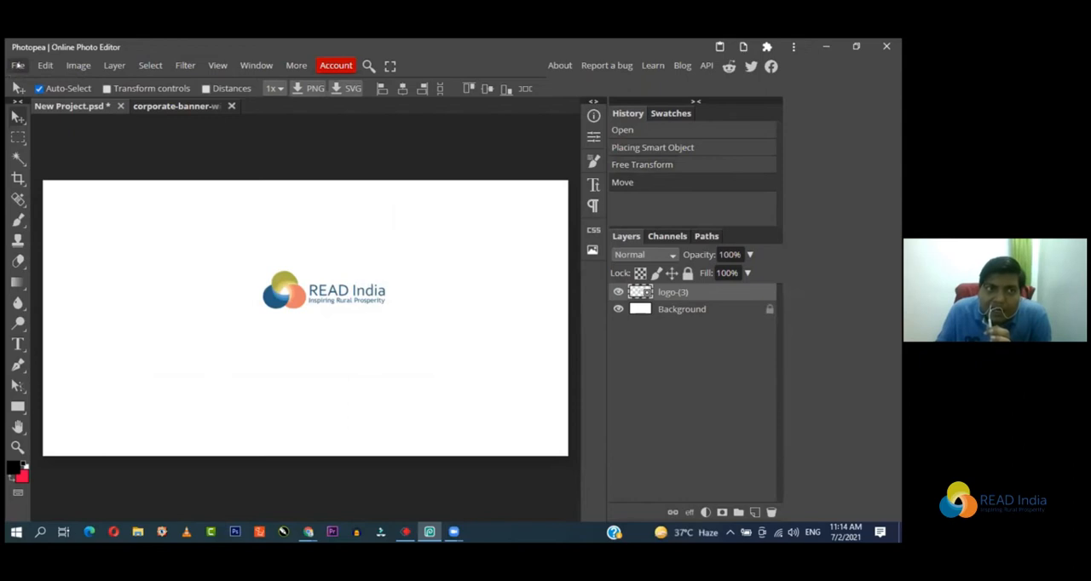
# Step: Switch to Chrome and search Google Images for "nature images hd" in a new tab
pyautogui.click(17, 66)
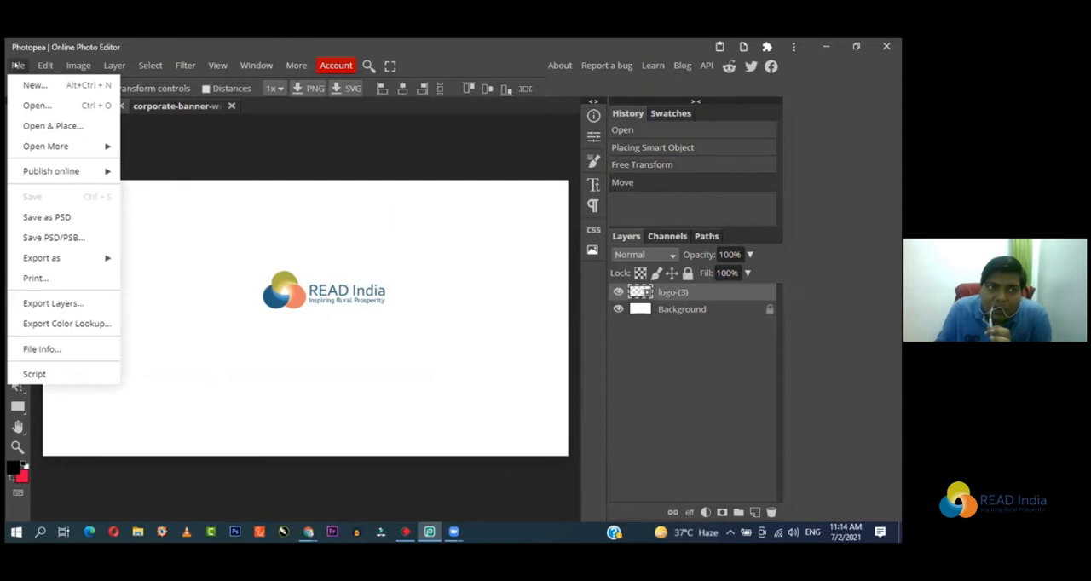
pyautogui.click(17, 140)
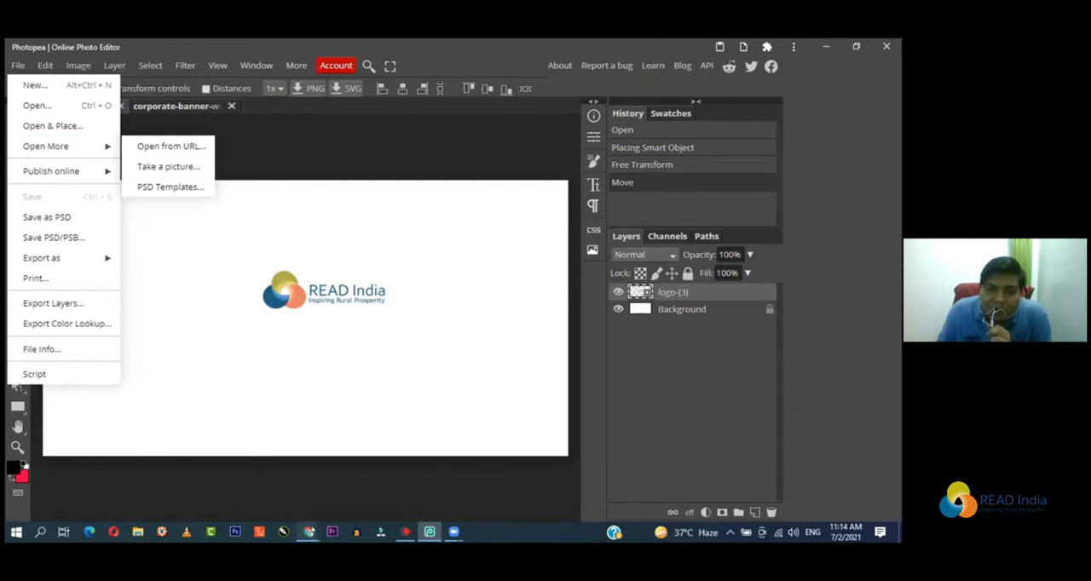
pyautogui.click(308, 532)
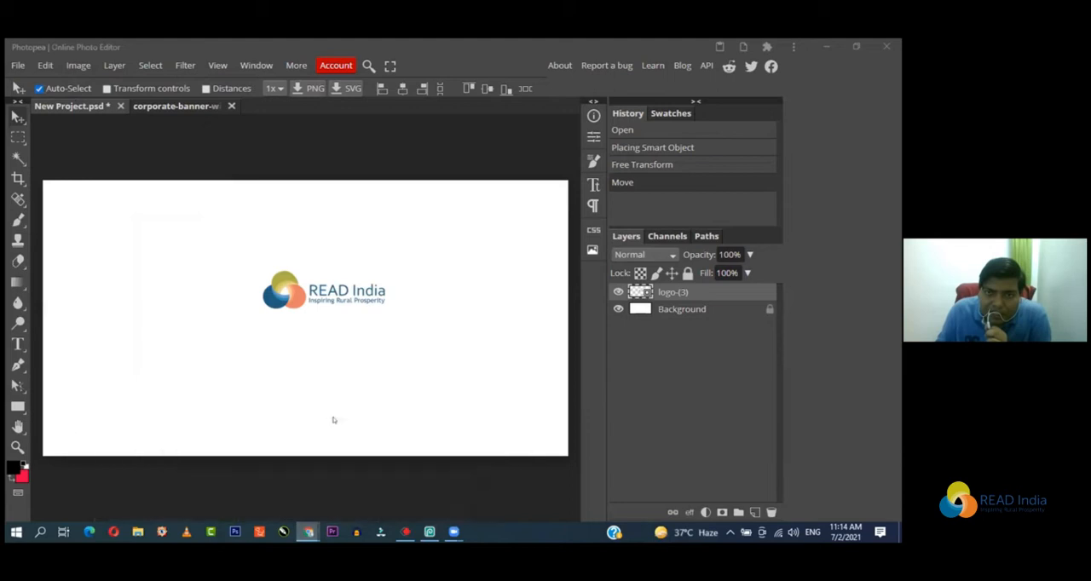
pyautogui.moveTo(308, 530)
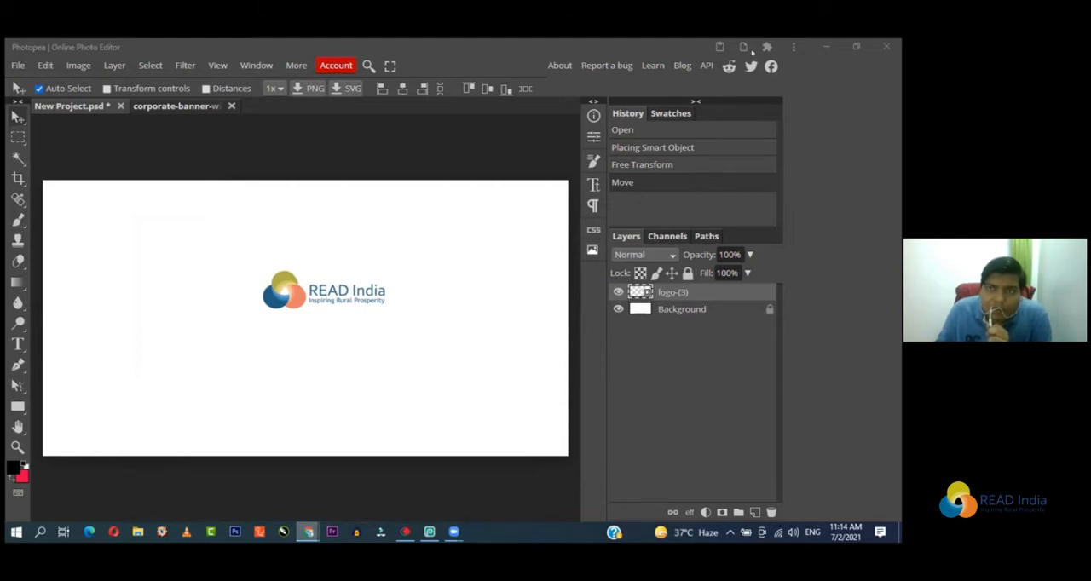
pyautogui.click(826, 47)
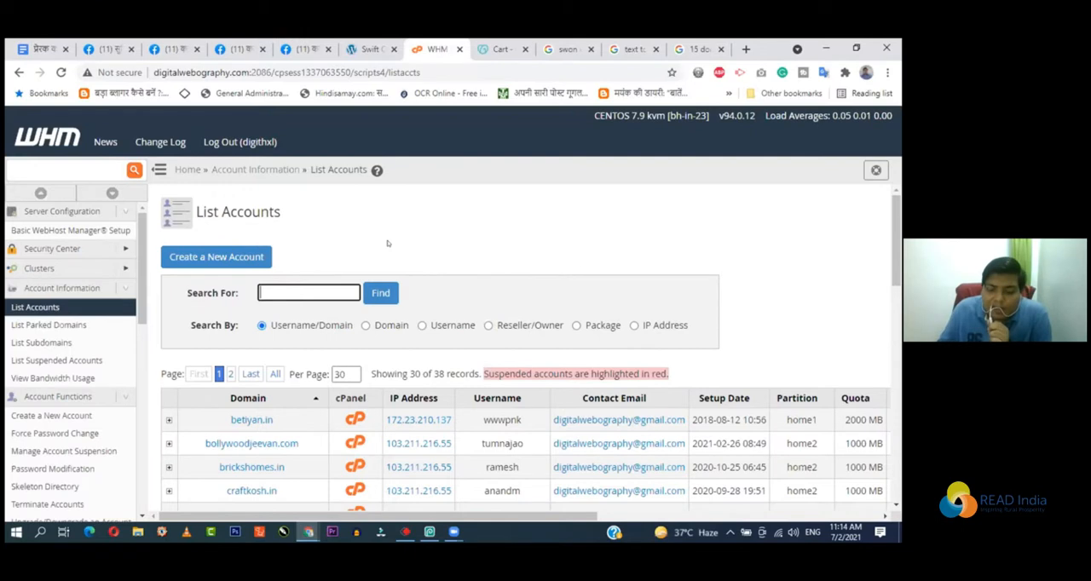
pyautogui.hotkey('ctrl', 't')
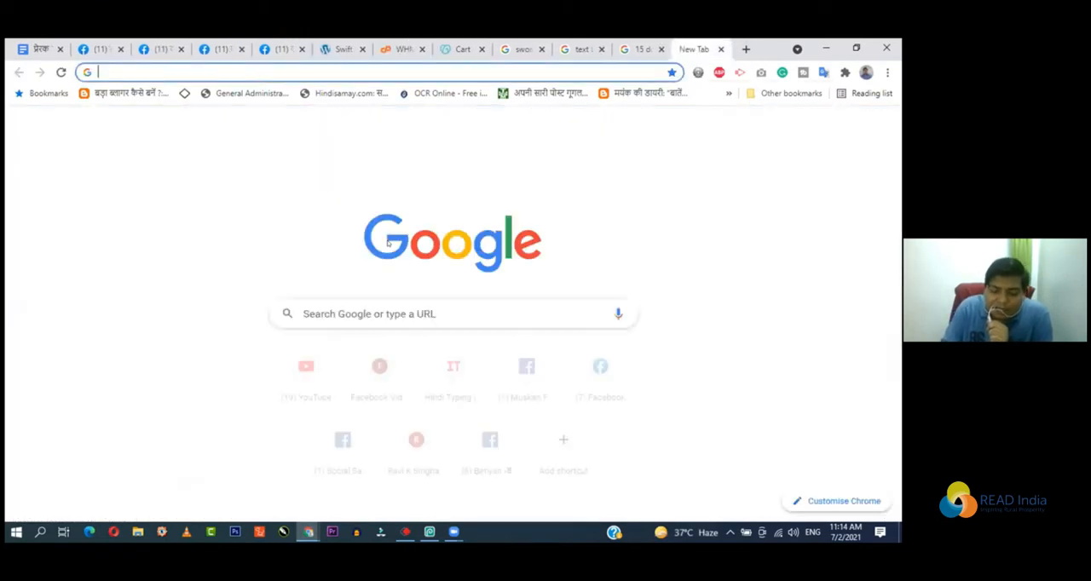
pyautogui.write('na')
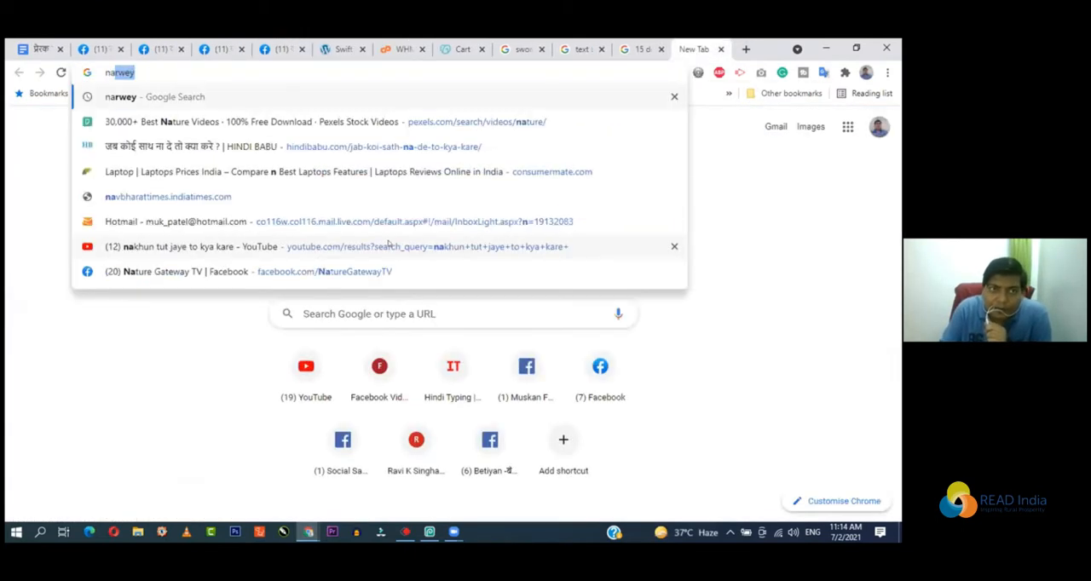
pyautogui.write('ture')
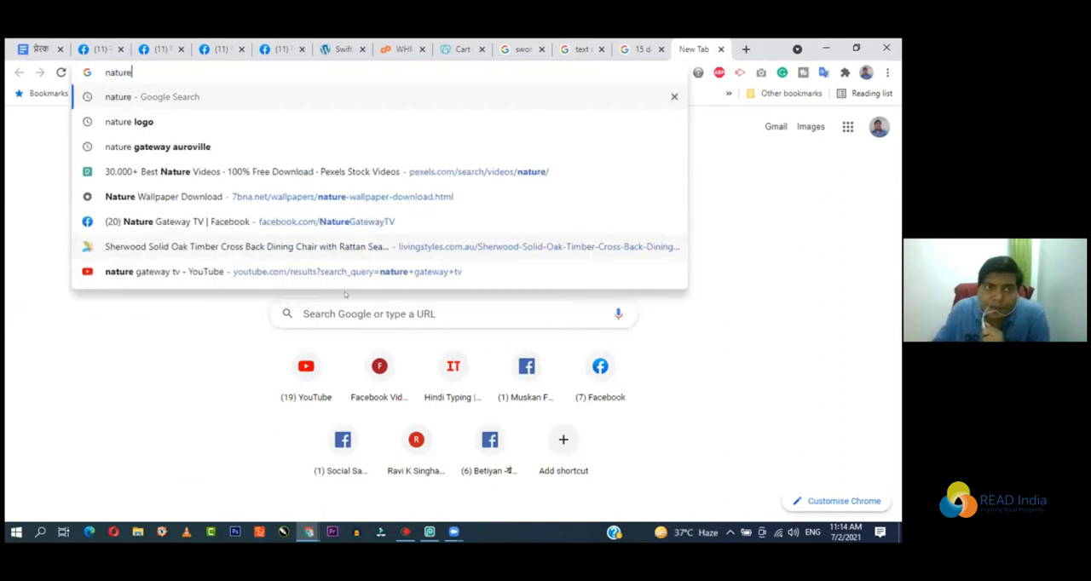
pyautogui.write(' images')
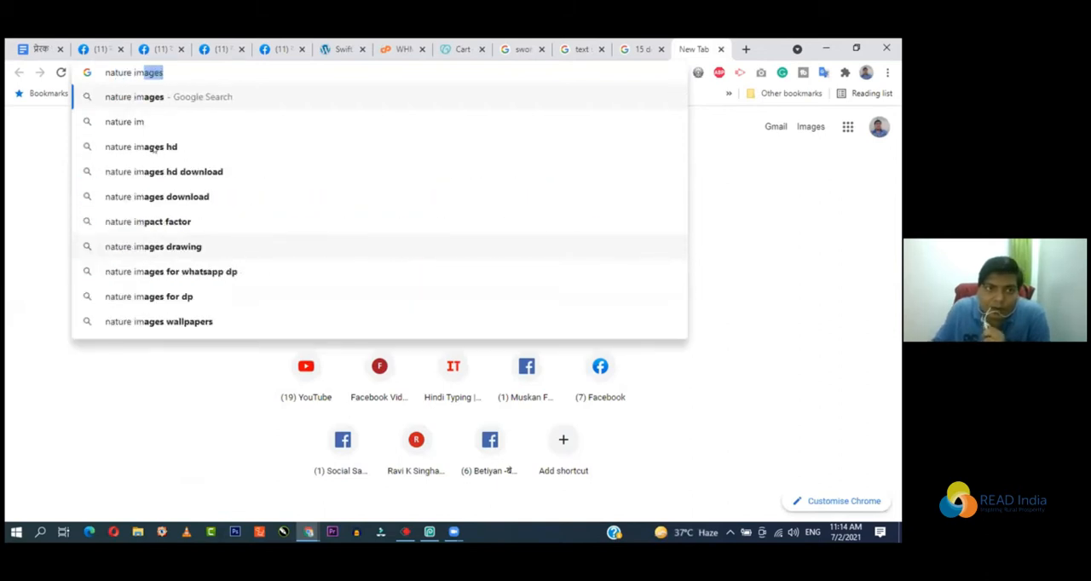
pyautogui.click(155, 146)
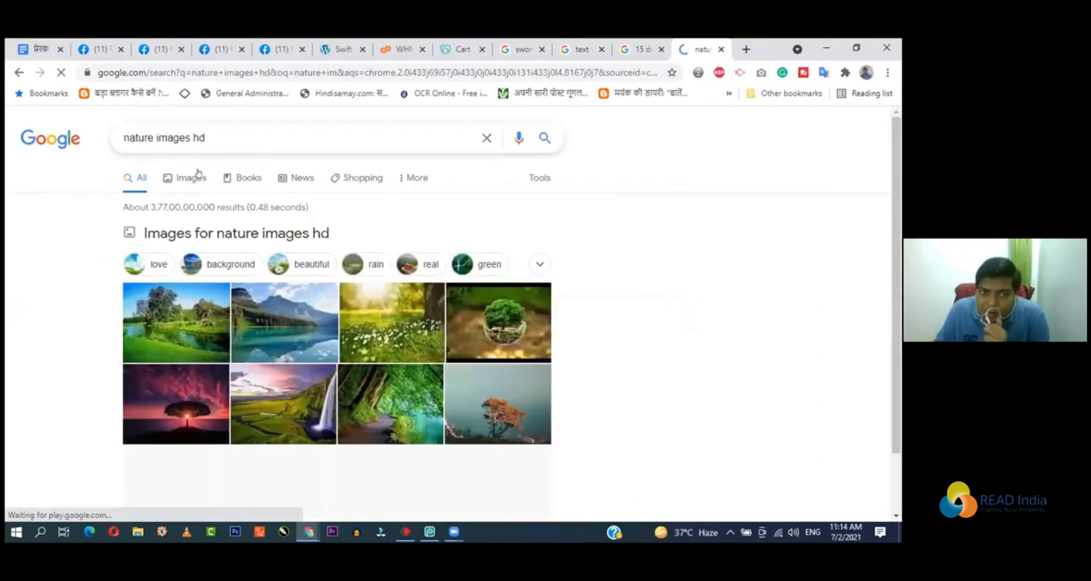
pyautogui.click(347, 245)
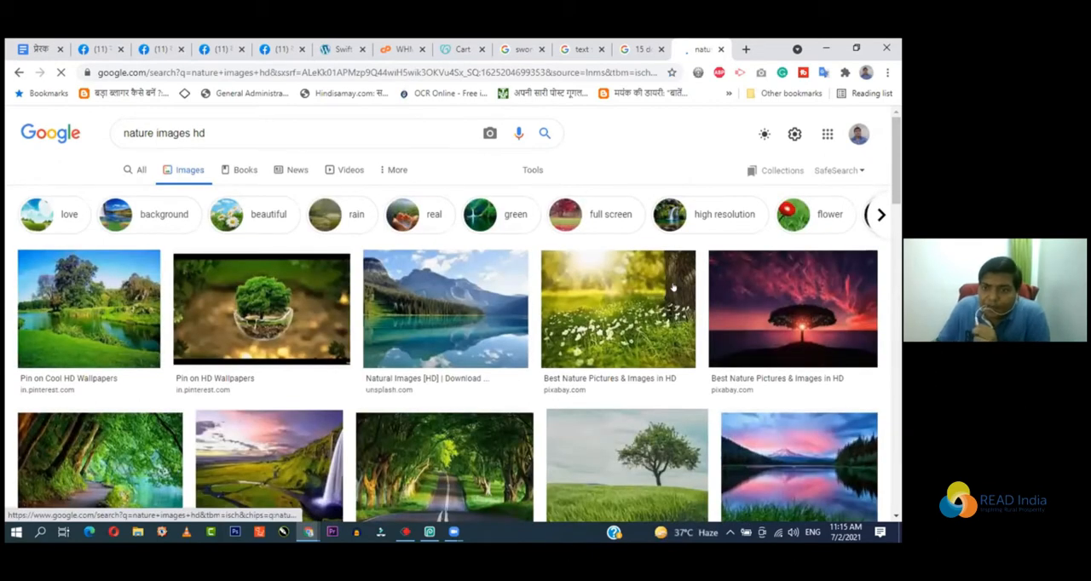
# Step: Find the WallpaperSafari picture of an orange house reflected in a lake and copy its image address
pyautogui.scroll(-1, 545, 307)
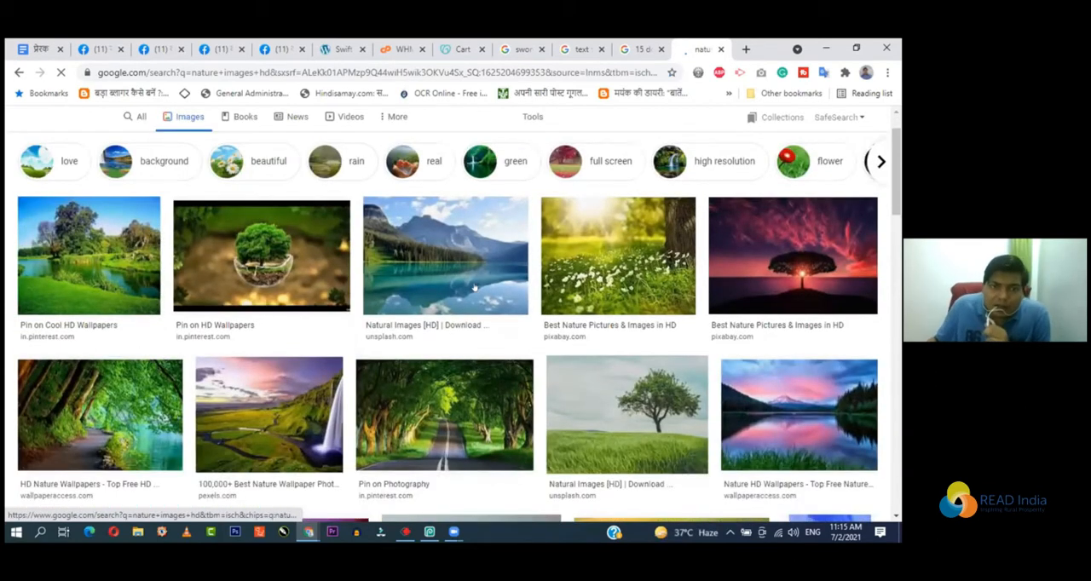
pyautogui.scroll(-3, 483, 282)
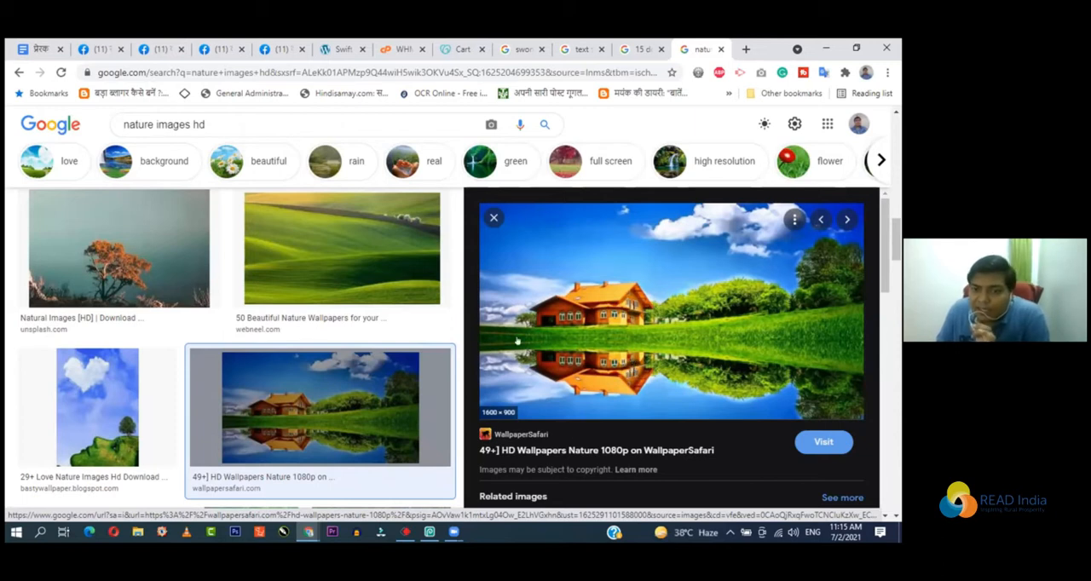
pyautogui.rightClick(612, 269)
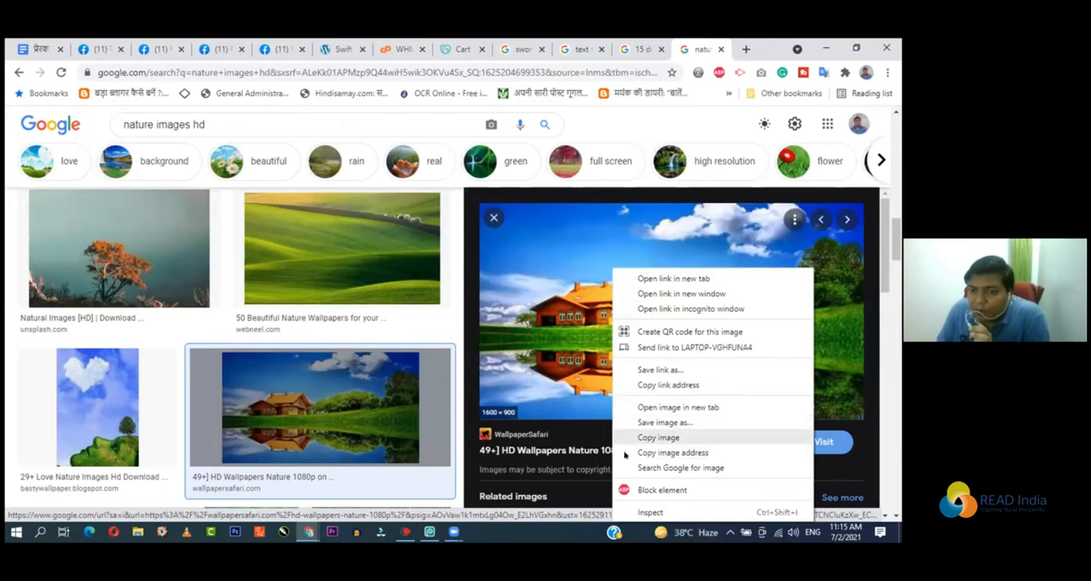
pyautogui.click(692, 454)
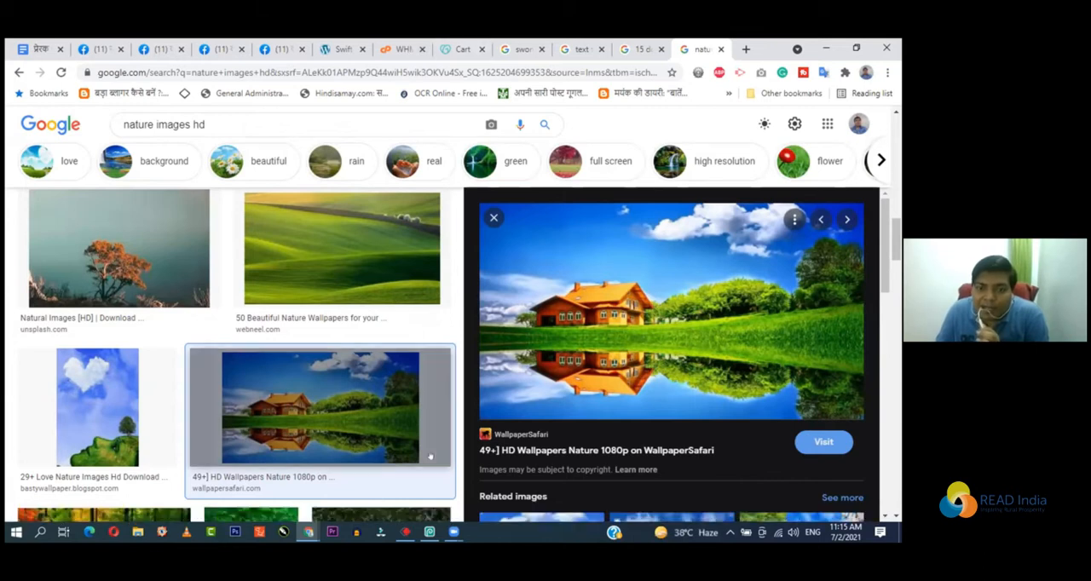
# Step: Return to Photopea and open the copied wallpapersafari.com image URL, placing it into the current project
pyautogui.click(429, 532)
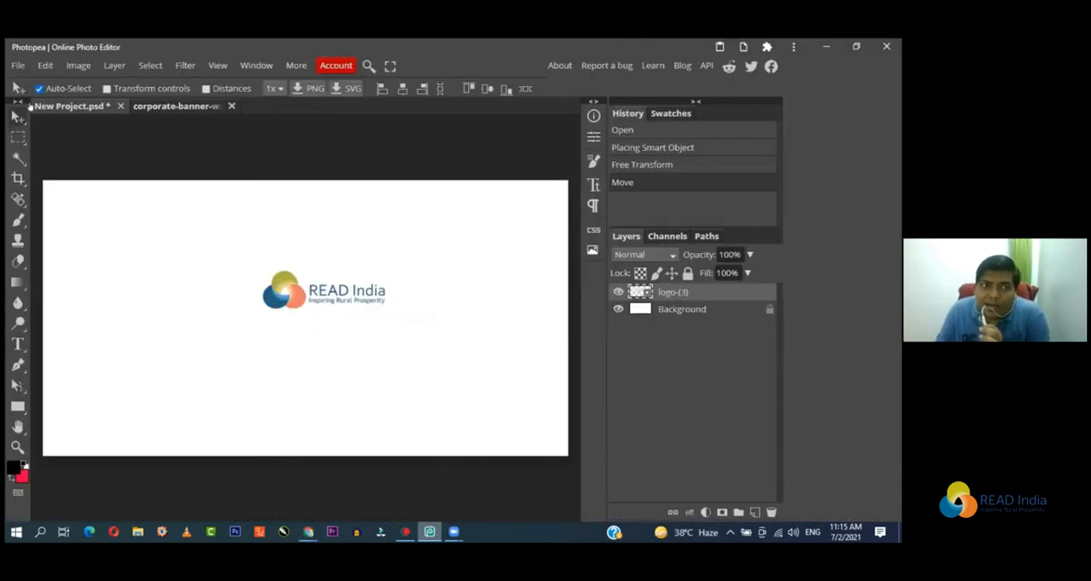
pyautogui.click(18, 66)
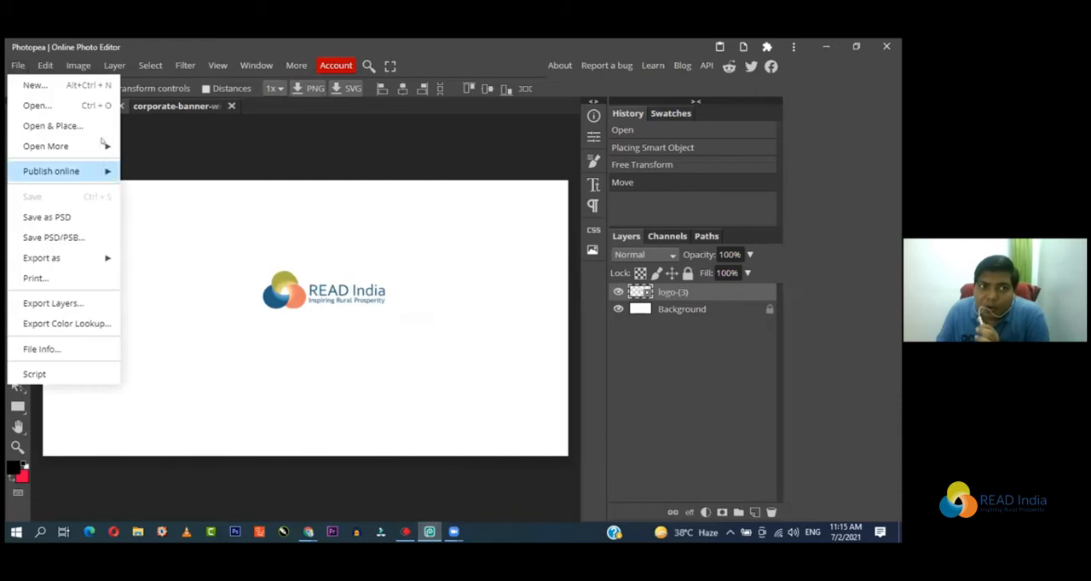
pyautogui.moveTo(104, 146)
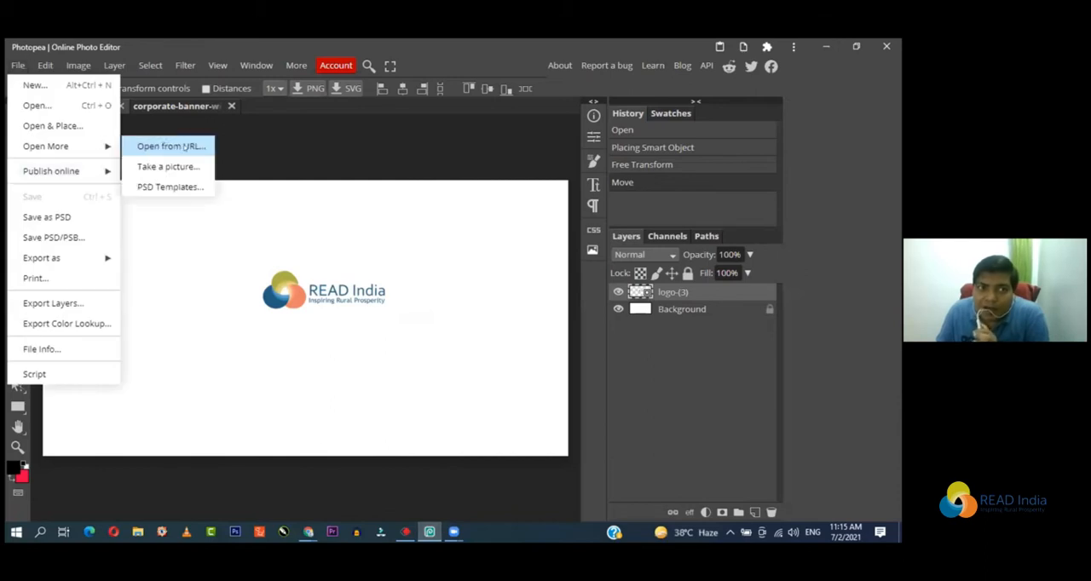
pyautogui.click(179, 146)
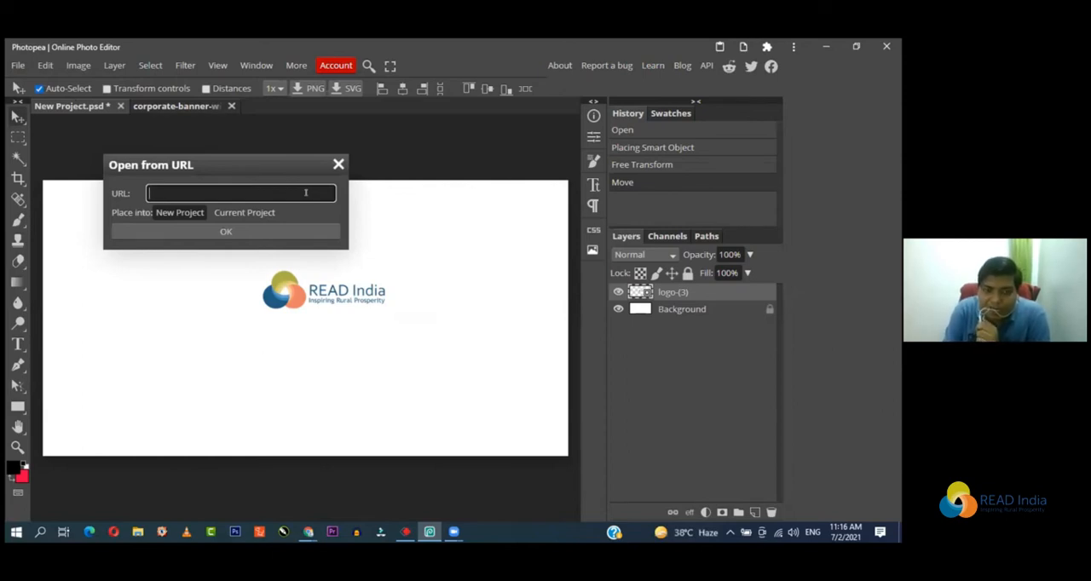
pyautogui.hotkey('ctrl', 'v')
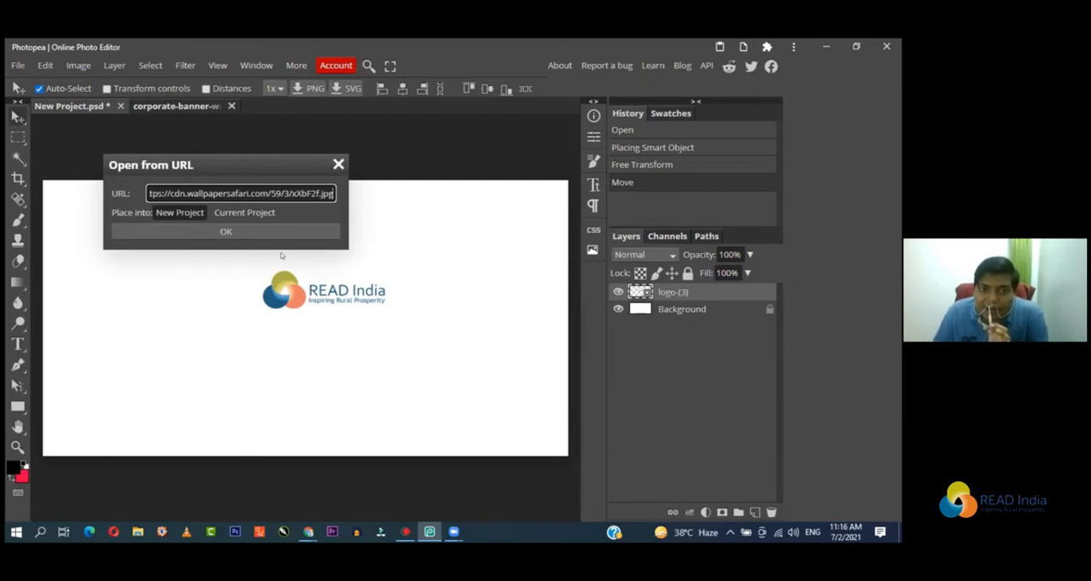
pyautogui.click(241, 213)
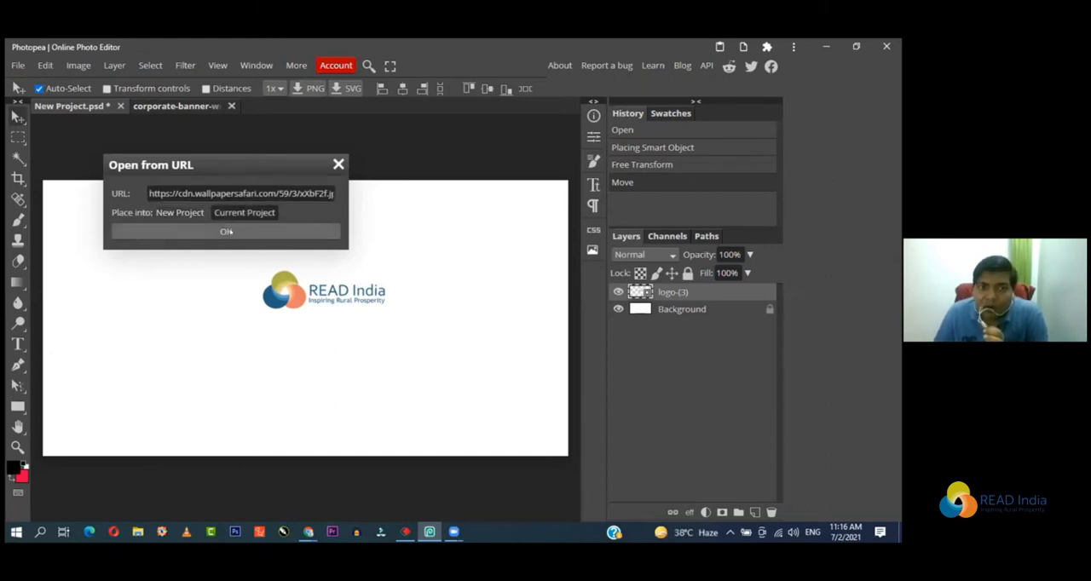
pyautogui.click(226, 232)
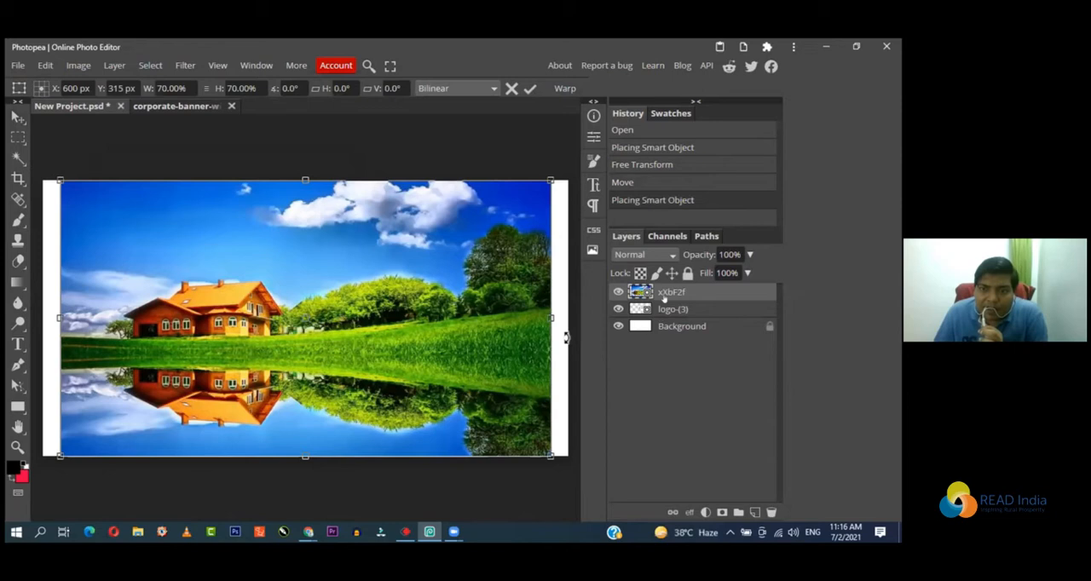
# Step: Shrink the placed house image to about 24% width and 26% height and position it left of the READ India logo
pyautogui.moveTo(542, 214); pyautogui.dragTo(518, 228)
pyautogui.moveTo(483, 312); pyautogui.dragTo(473, 317)
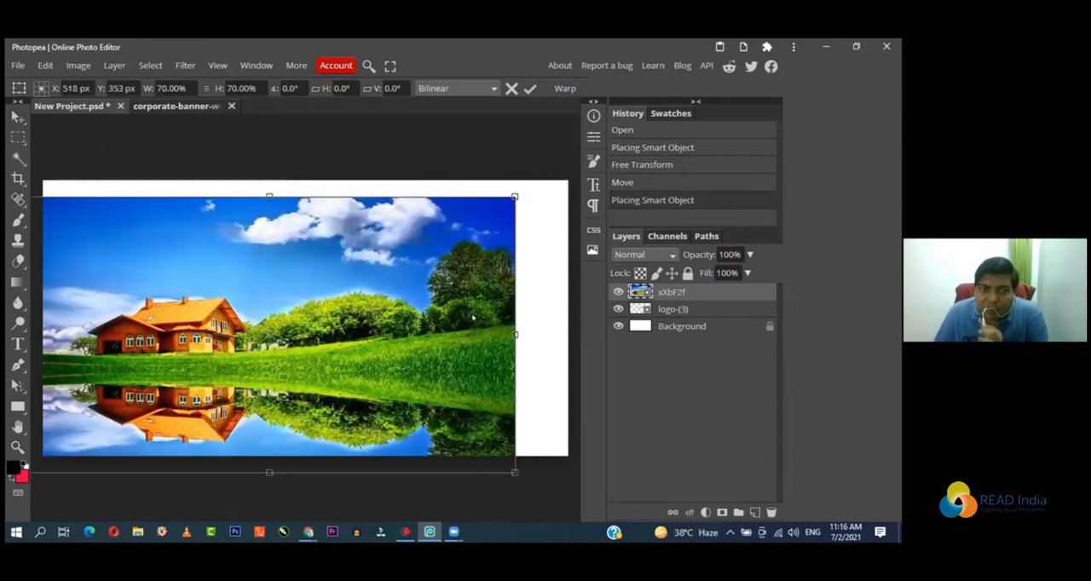
pyautogui.moveTo(443, 273); pyautogui.dragTo(387, 300)
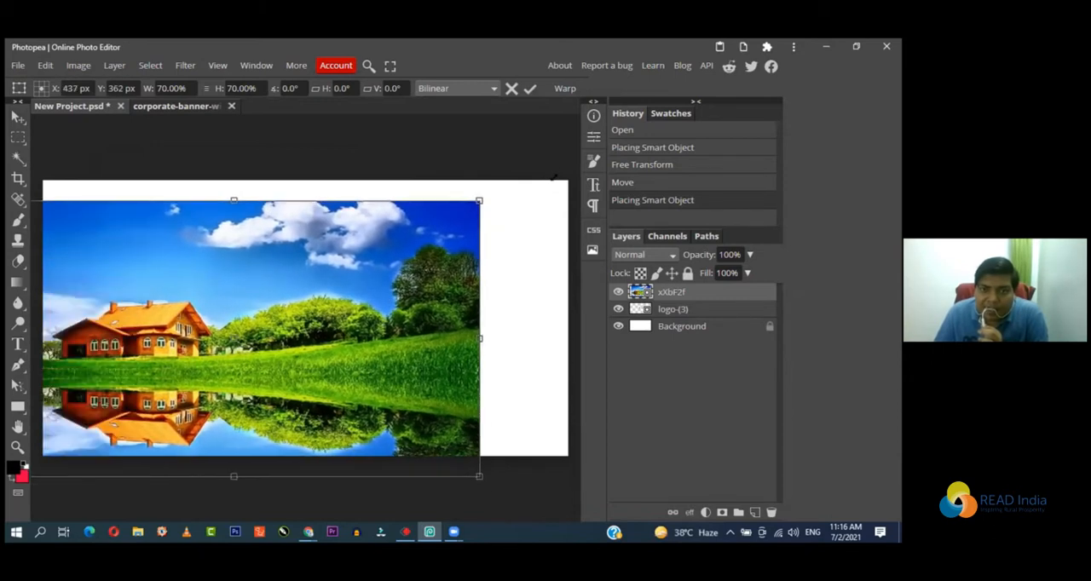
pyautogui.moveTo(131, 306); pyautogui.dragTo(159, 316)
pyautogui.moveTo(560, 209); pyautogui.dragTo(250, 365)
pyautogui.moveTo(201, 417); pyautogui.dragTo(409, 321)
pyautogui.moveTo(237, 294); pyautogui.dragTo(195, 346)
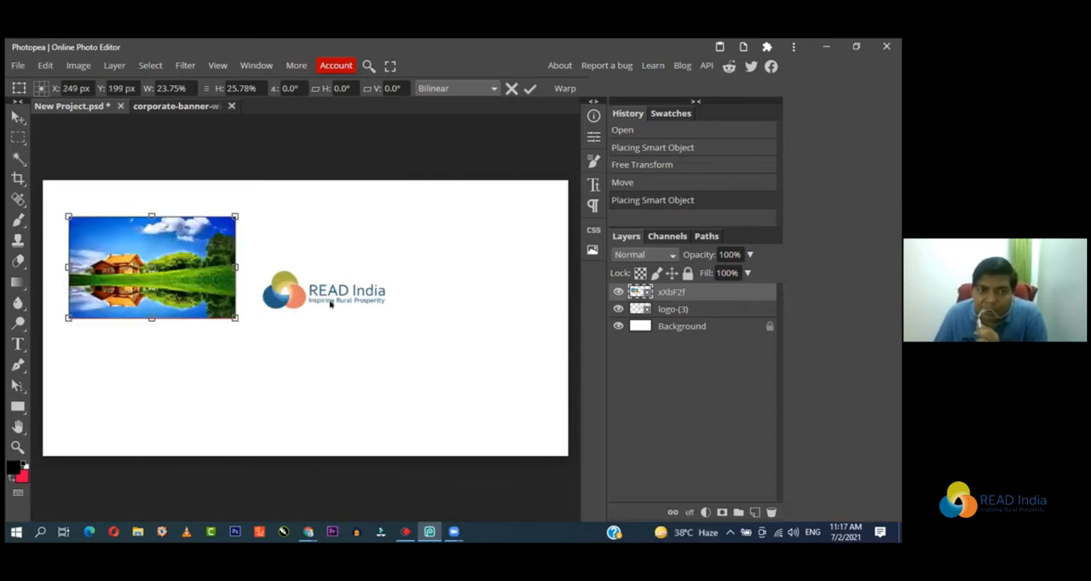
pyautogui.press('Return')
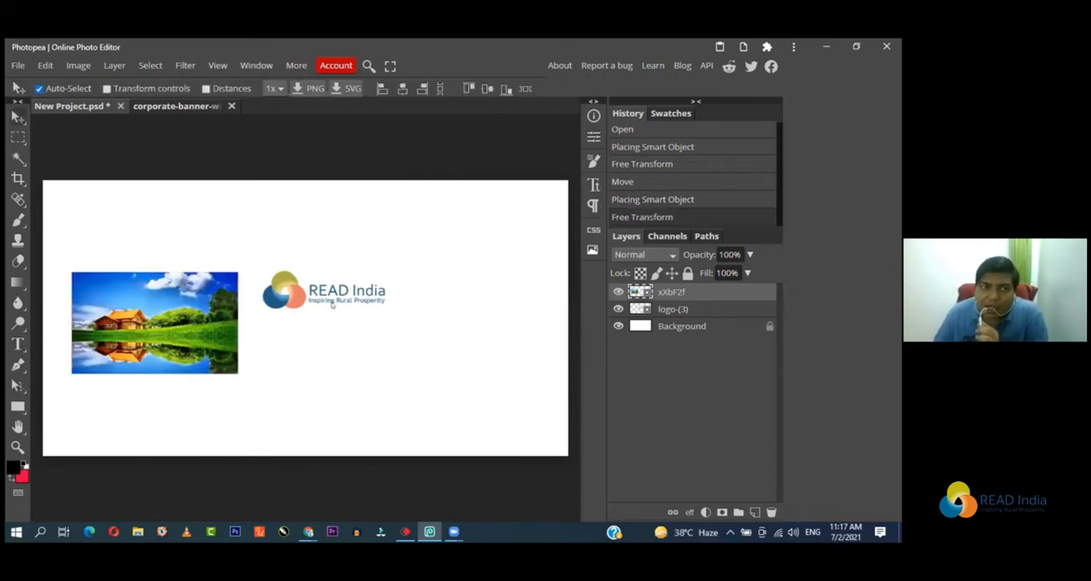
# Step: Try to take a picture with the camera to open it in Photopea
pyautogui.click(18, 66)
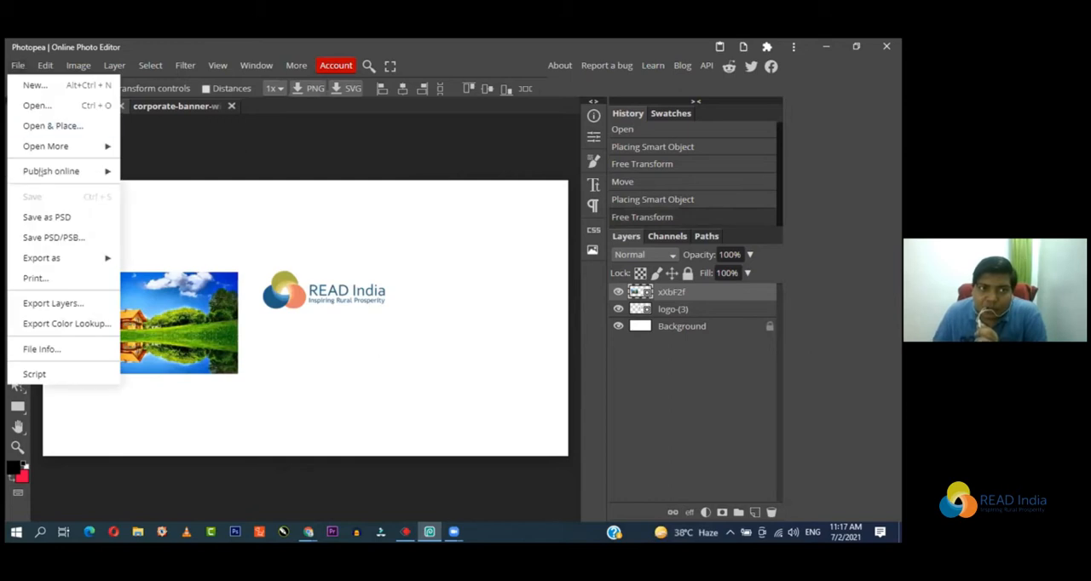
pyautogui.moveTo(79, 149)
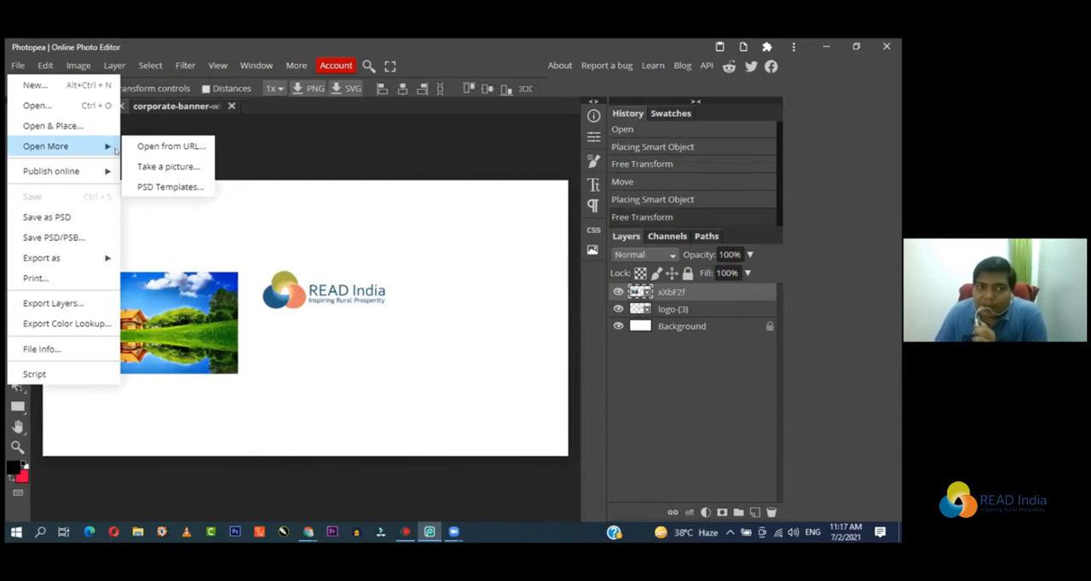
pyautogui.click(178, 167)
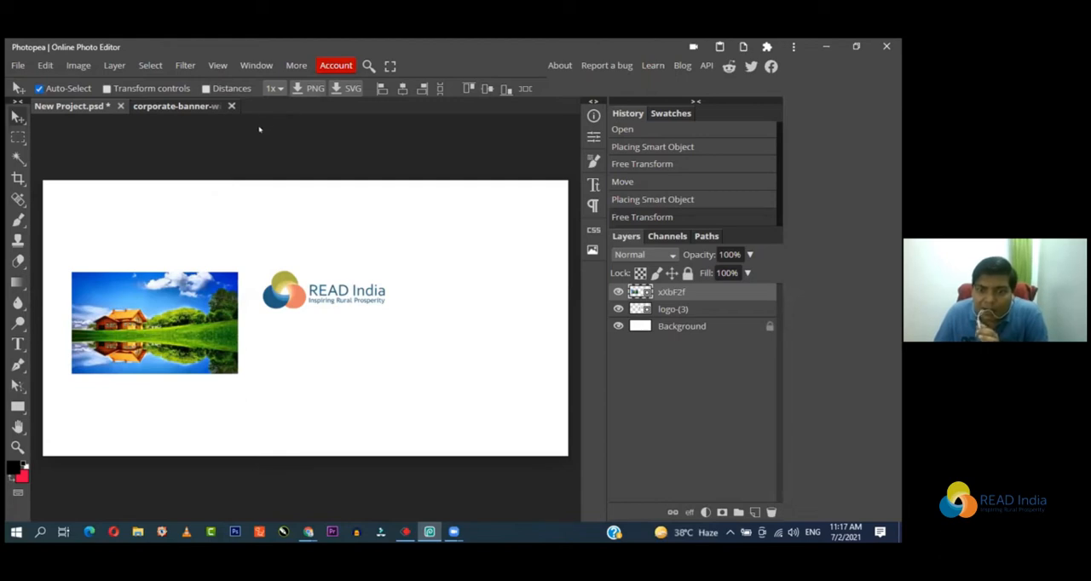
pyautogui.click(359, 168)
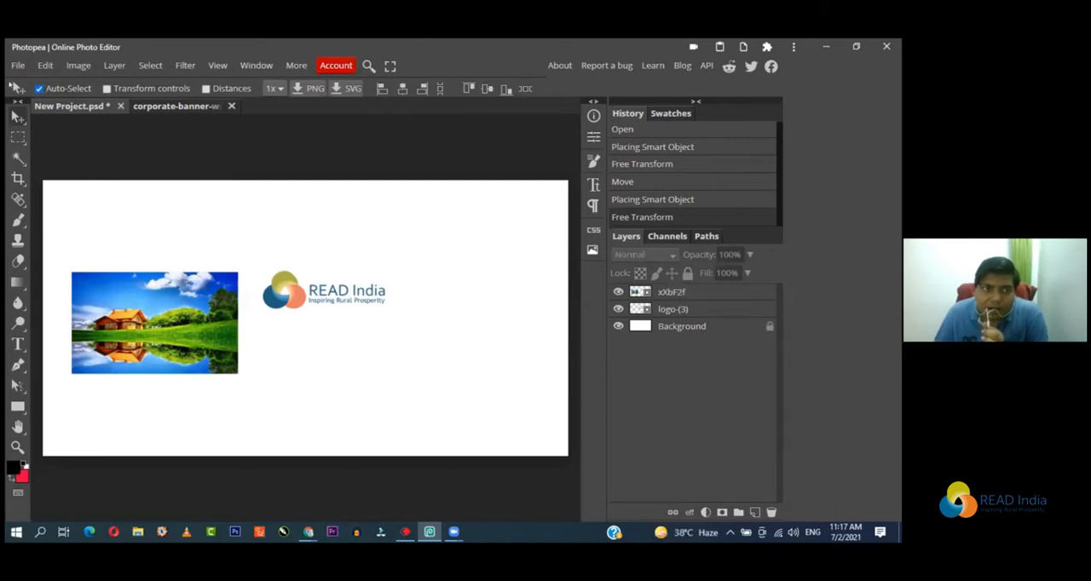
pyautogui.click(17, 66)
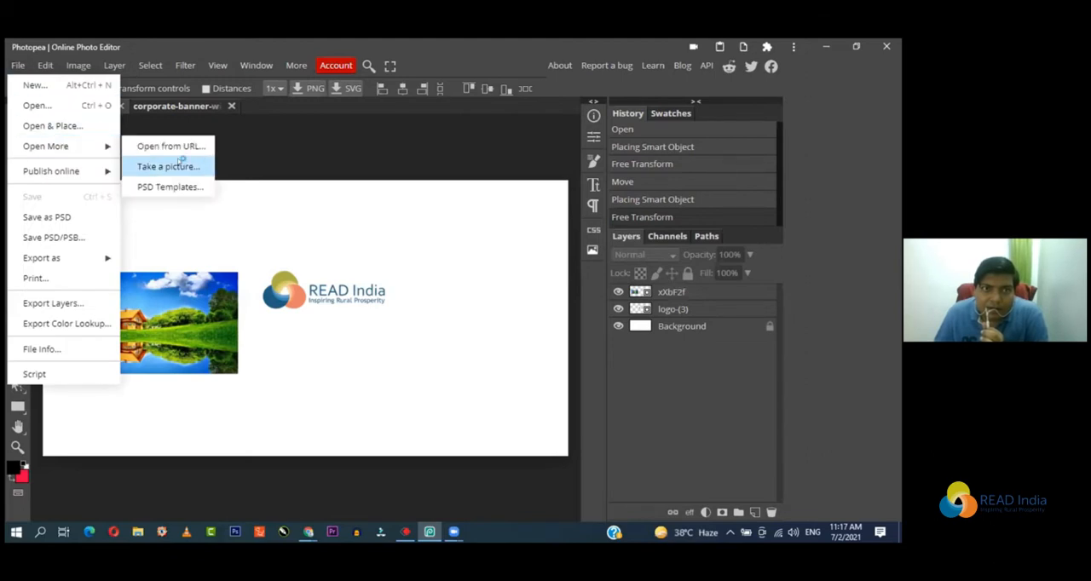
pyautogui.click(179, 162)
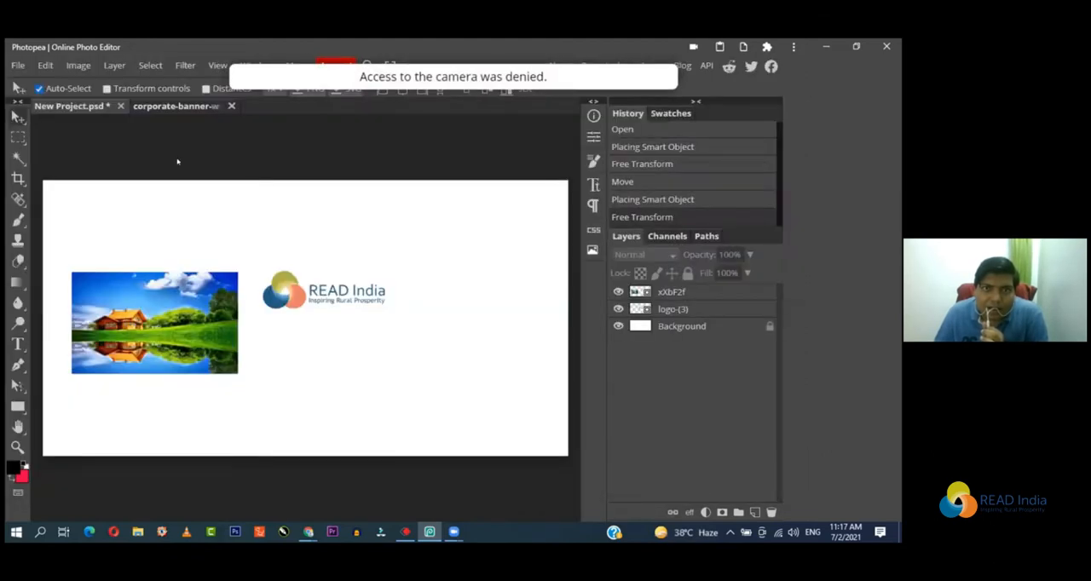
pyautogui.click(17, 65)
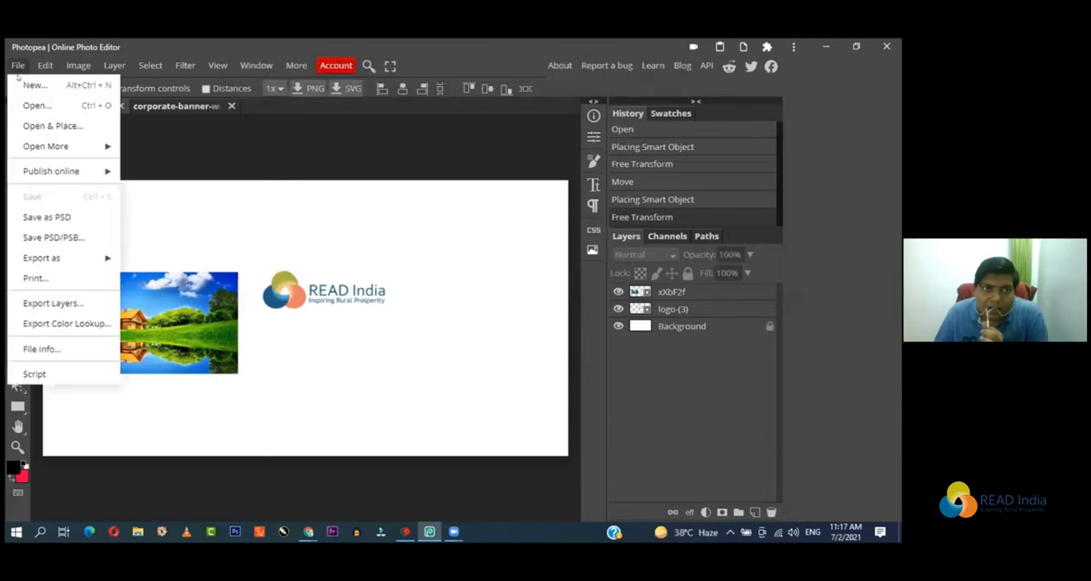
pyautogui.moveTo(64, 149)
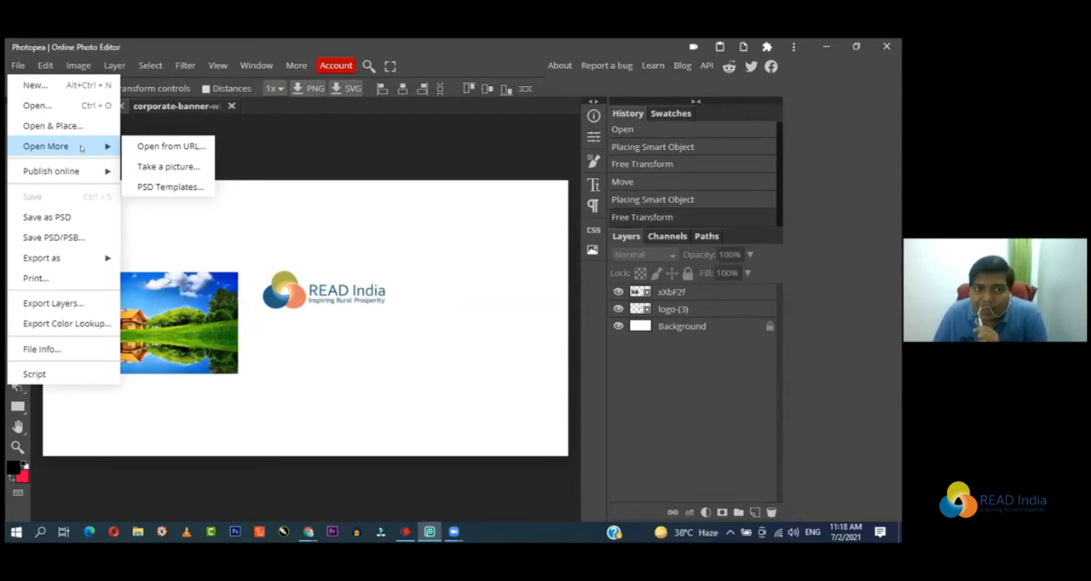
pyautogui.click(176, 167)
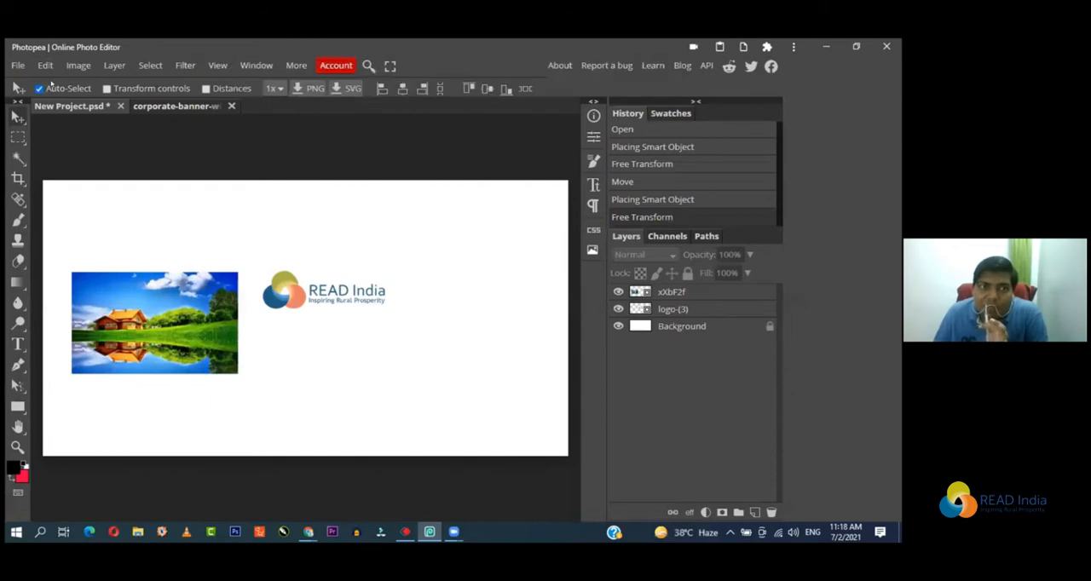
pyautogui.click(18, 65)
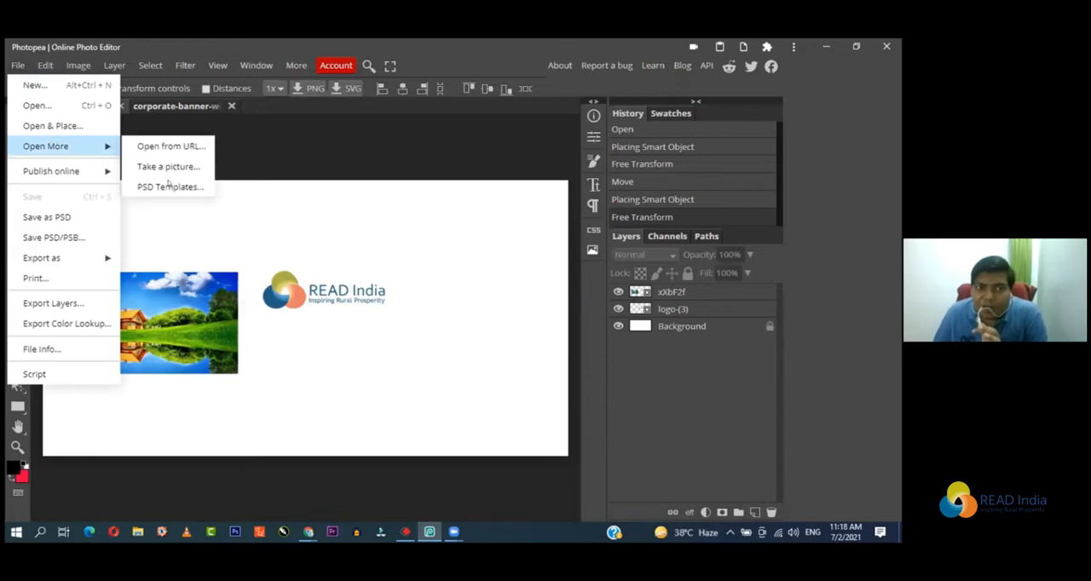
pyautogui.click(293, 152)
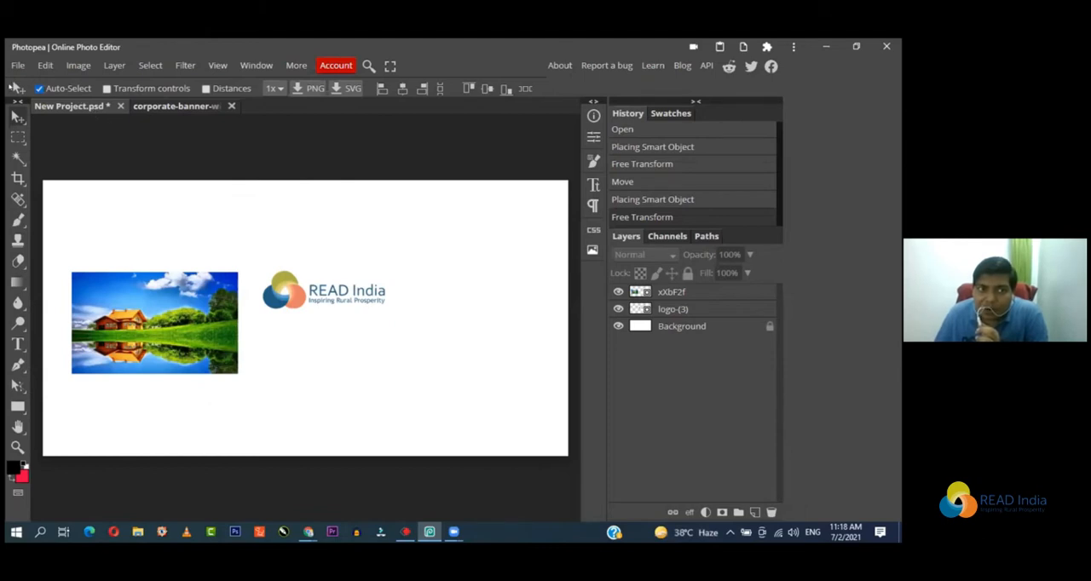
# Step: Save the project with the house image and READ India logo as a PSD named readpsd in the Downloads folder
pyautogui.click(17, 64)
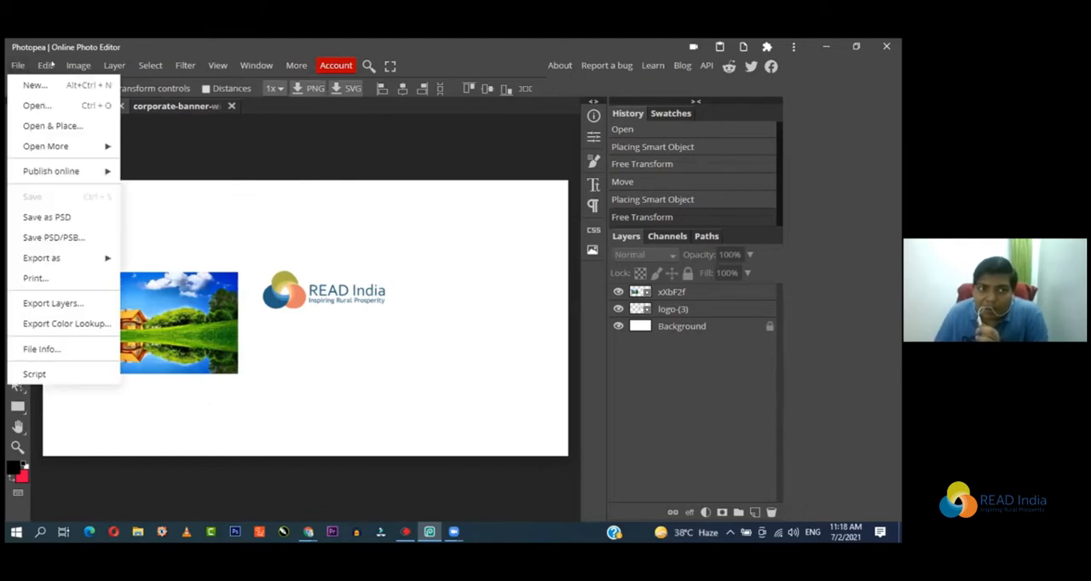
pyautogui.moveTo(58, 65)
pyautogui.moveTo(17, 65)
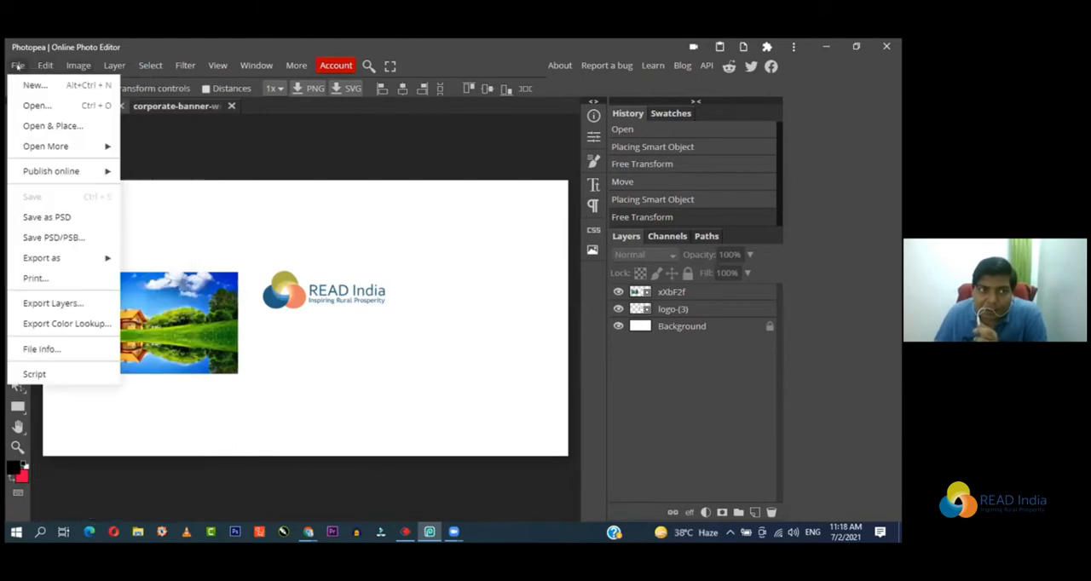
pyautogui.click(68, 220)
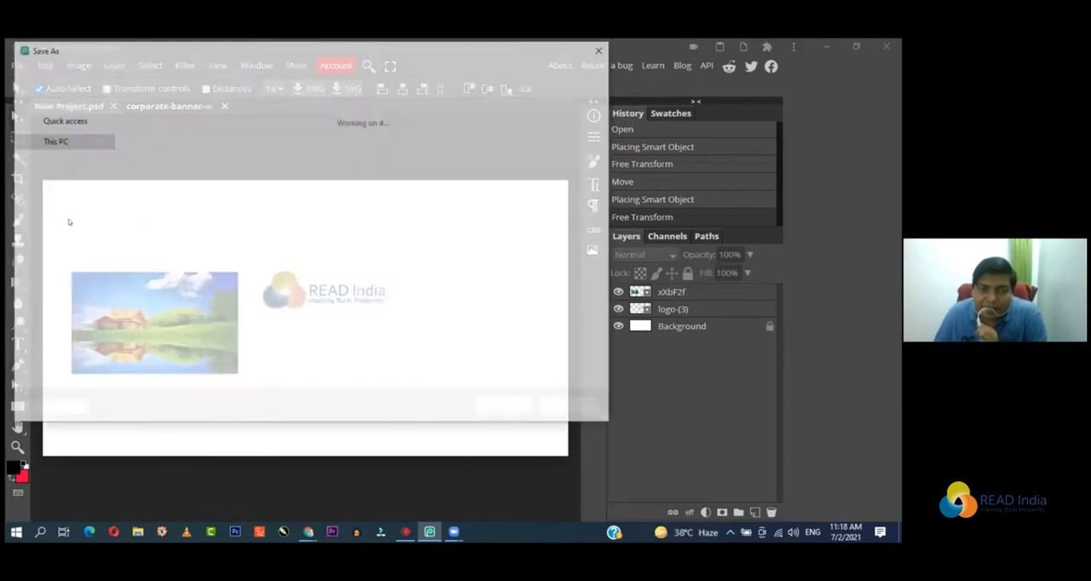
pyautogui.scroll(4, 102, 179)
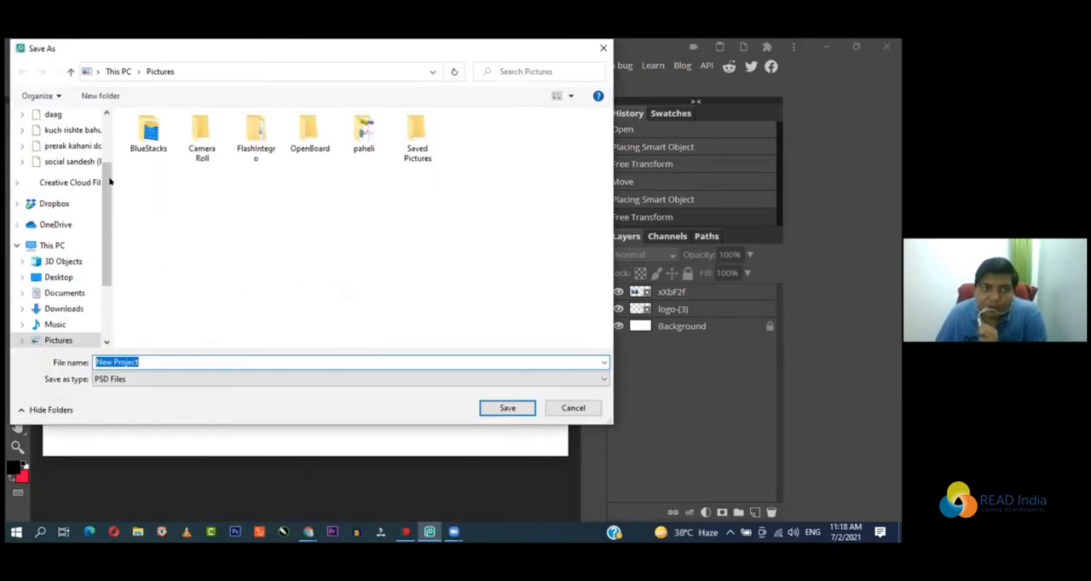
pyautogui.click(66, 156)
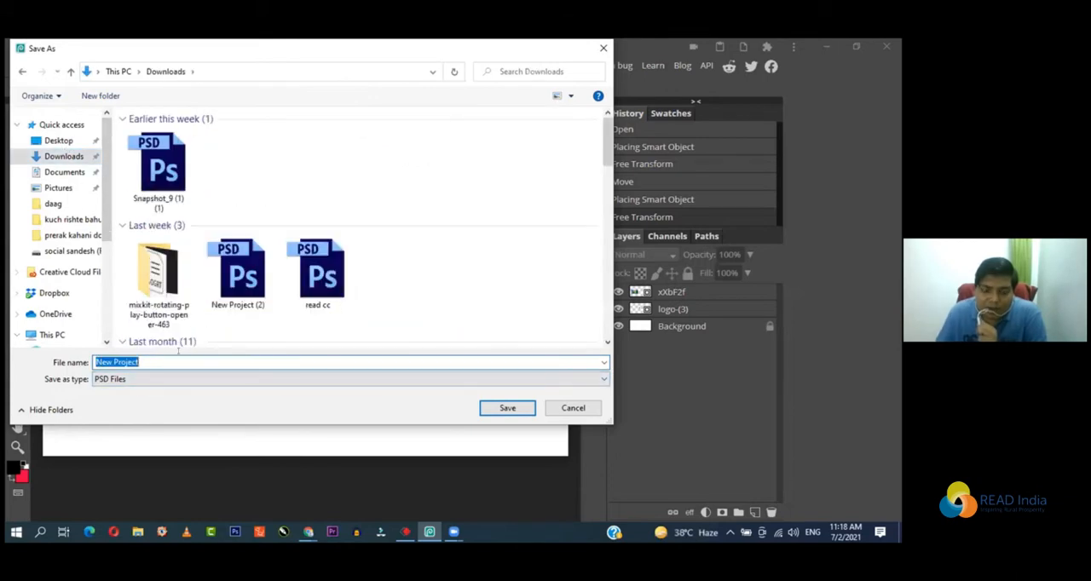
pyautogui.write('read')
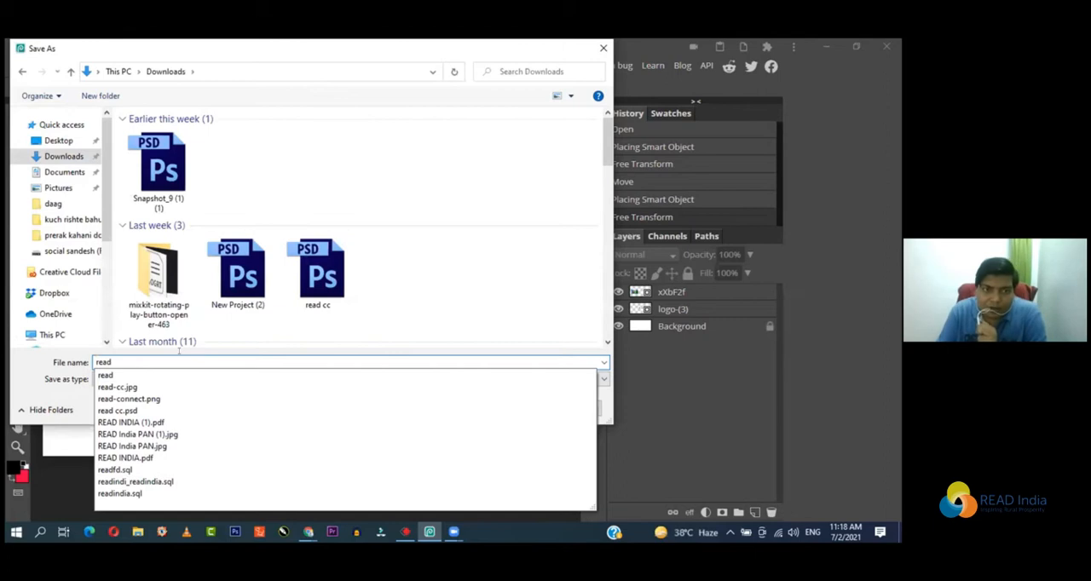
pyautogui.write('psd')
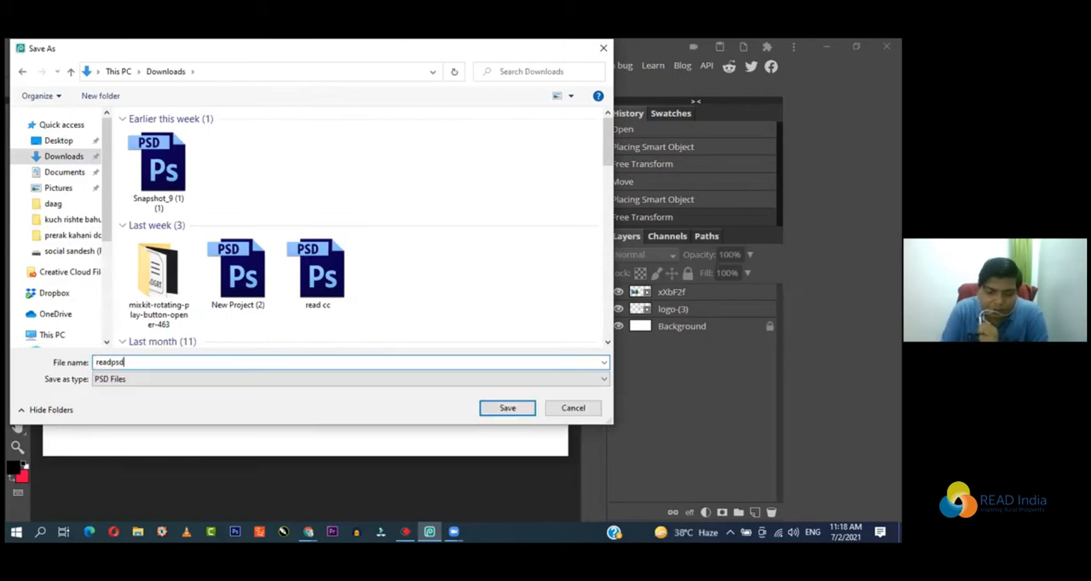
pyautogui.click(502, 410)
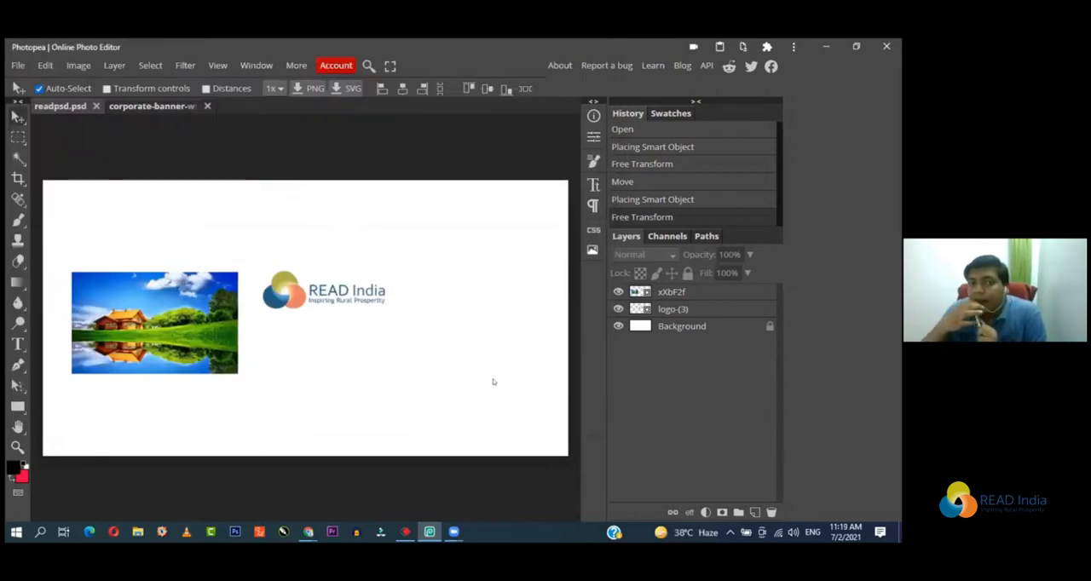
pyautogui.click(16, 64)
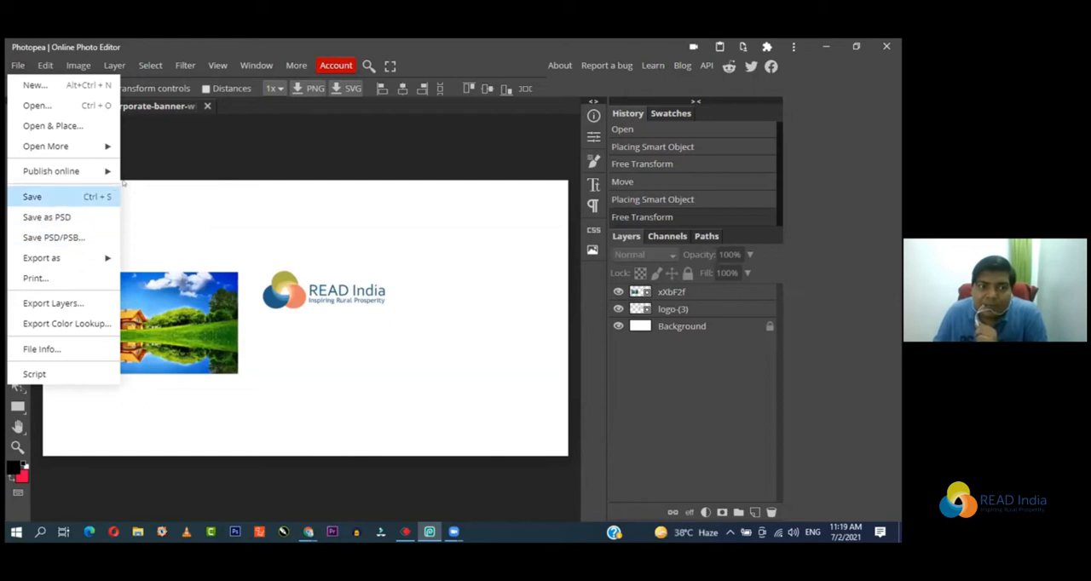
pyautogui.click(195, 148)
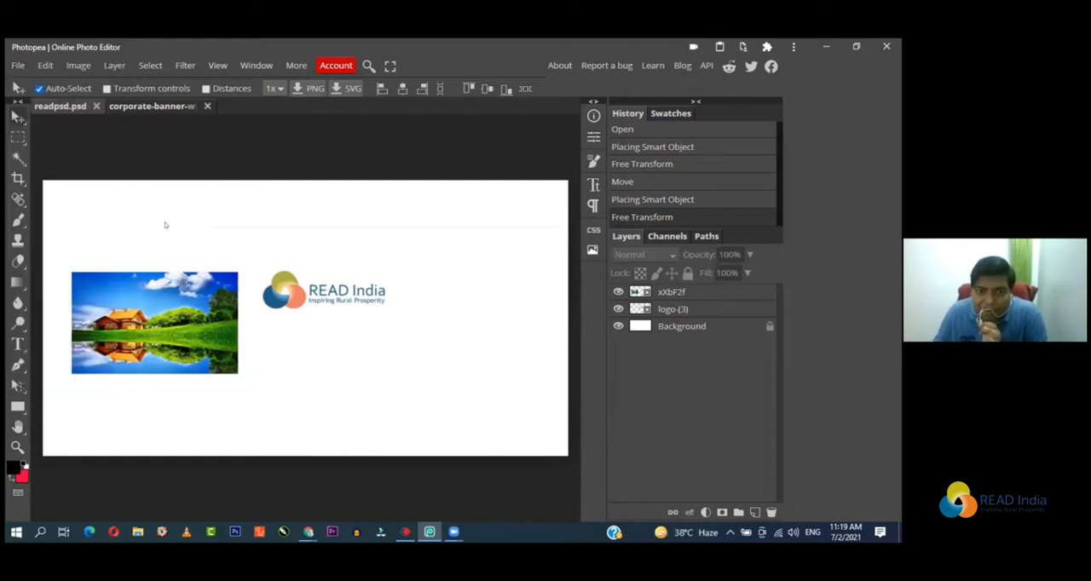
# Step: Reposition the READ India logo and the house image independently, placing both farther right on the canvas with the logo beside the house
pyautogui.moveTo(300, 285); pyautogui.dragTo(344, 239)
pyautogui.moveTo(171, 328); pyautogui.dragTo(309, 392)
pyautogui.moveTo(356, 256); pyautogui.dragTo(316, 251)
pyautogui.moveTo(280, 362); pyautogui.dragTo(228, 322)
pyautogui.moveTo(327, 246); pyautogui.dragTo(378, 293)
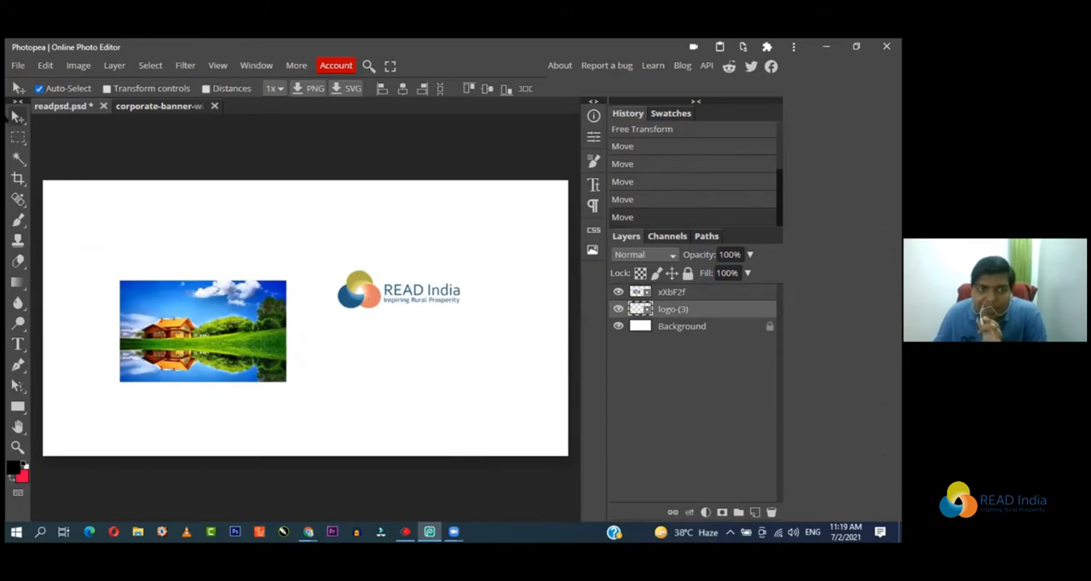
# Step: Export the composition as a JPG at 1200 × 630 px and 70% quality
pyautogui.click(17, 66)
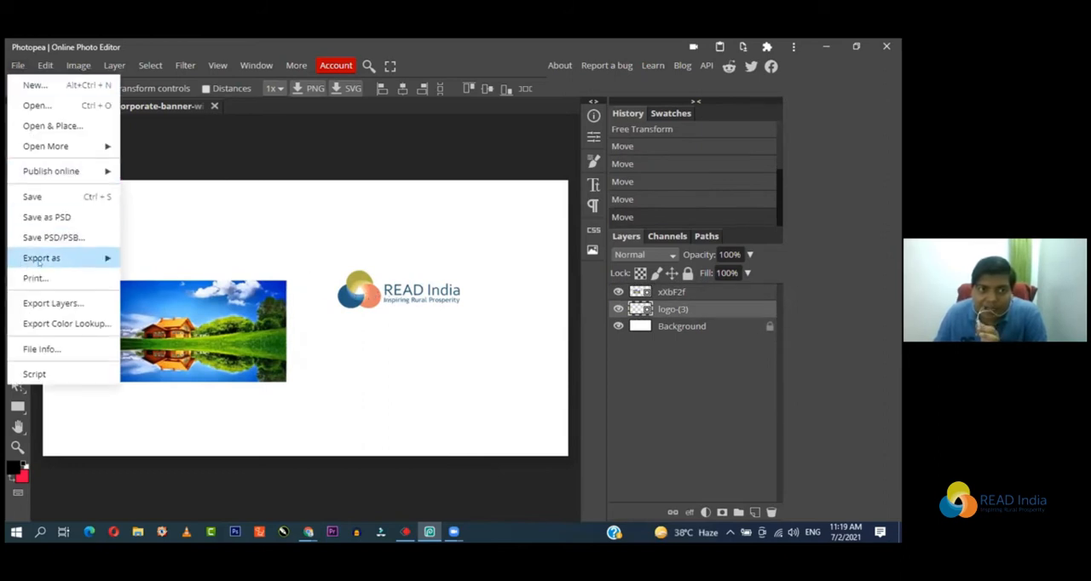
pyautogui.moveTo(43, 261)
pyautogui.click(152, 277)
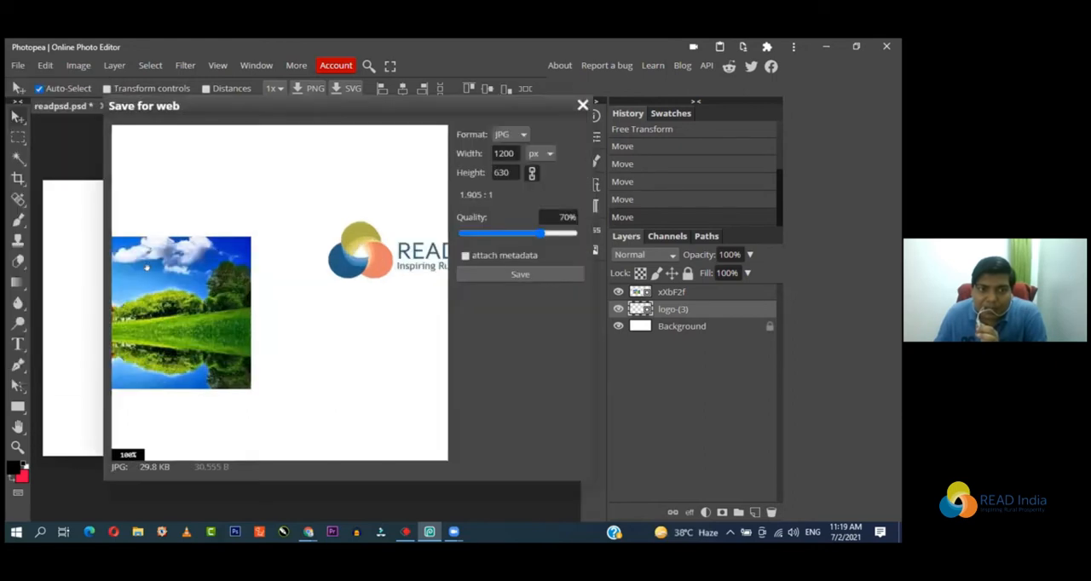
pyautogui.click(503, 274)
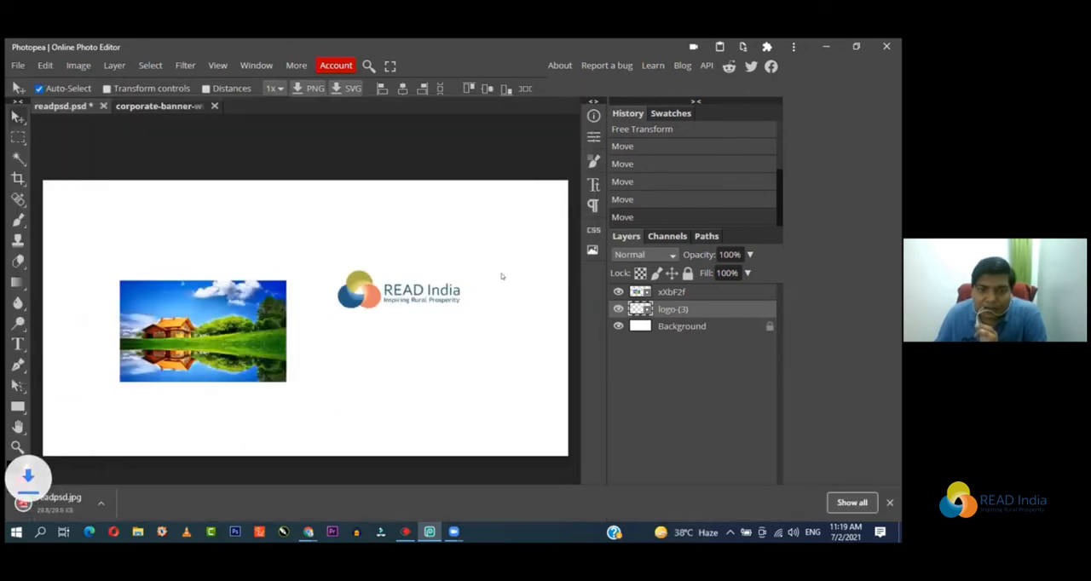
# Step: Close the readpsd project without saving its changes, and close the corporate-banner document
pyautogui.click(103, 106)
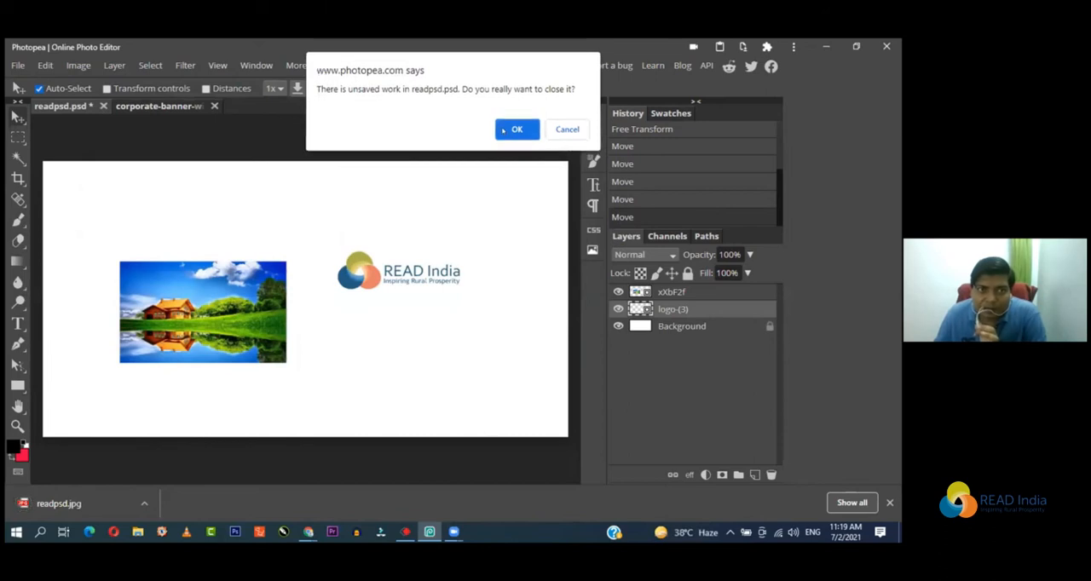
pyautogui.click(503, 131)
pyautogui.click(133, 106)
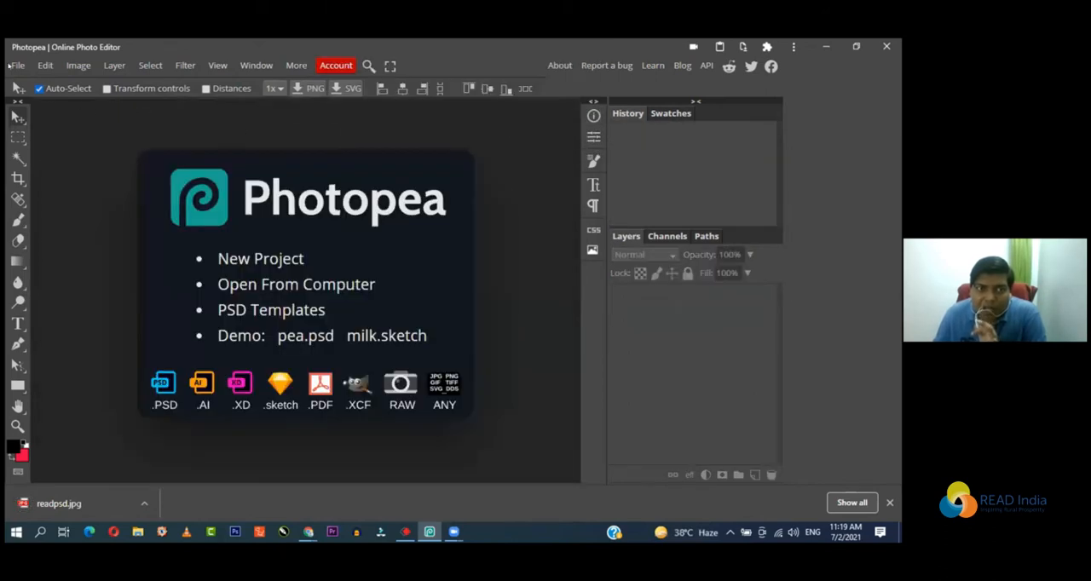
# Step: Open the exported readpsd JPG image from the Downloads folder
pyautogui.click(17, 65)
pyautogui.click(51, 102)
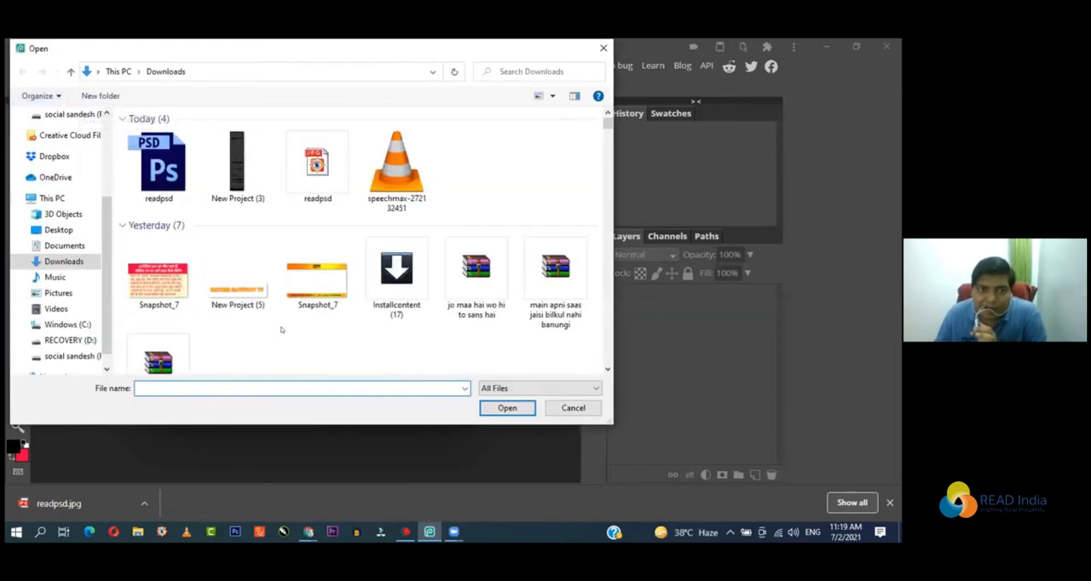
pyautogui.doubleClick(324, 190)
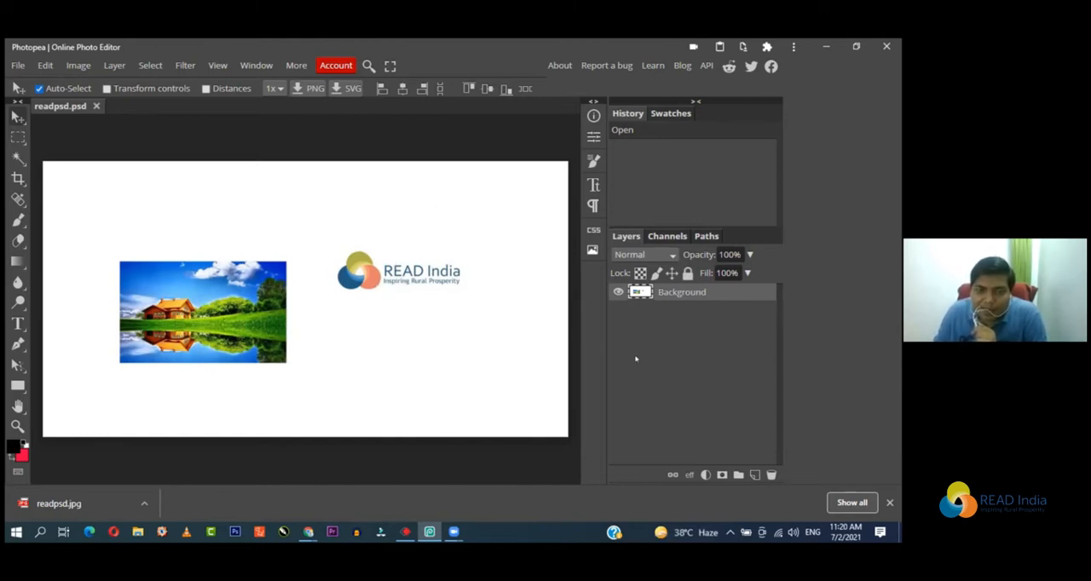
# Step: Try to move the logo and the house separately in the flattened image, and close it without saving
pyautogui.moveTo(386, 296); pyautogui.dragTo(344, 284)
pyautogui.moveTo(178, 268); pyautogui.dragTo(295, 293)
pyautogui.moveTo(440, 381); pyautogui.dragTo(394, 299)
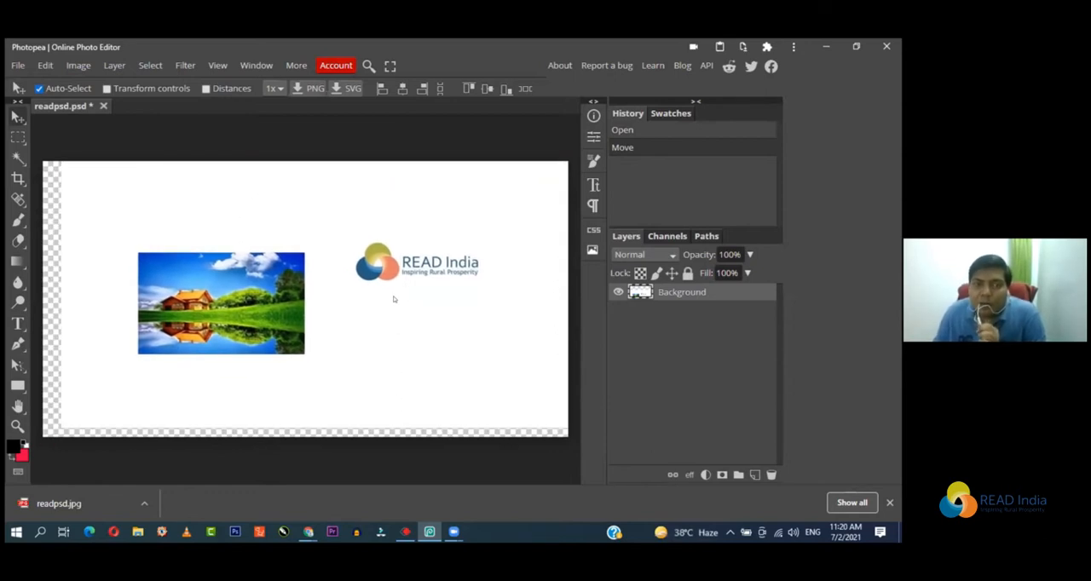
pyautogui.moveTo(394, 300)
pyautogui.mouseDown()
pyautogui.moveTo(346, 315)
pyautogui.moveTo(375, 305)
pyautogui.mouseUp()
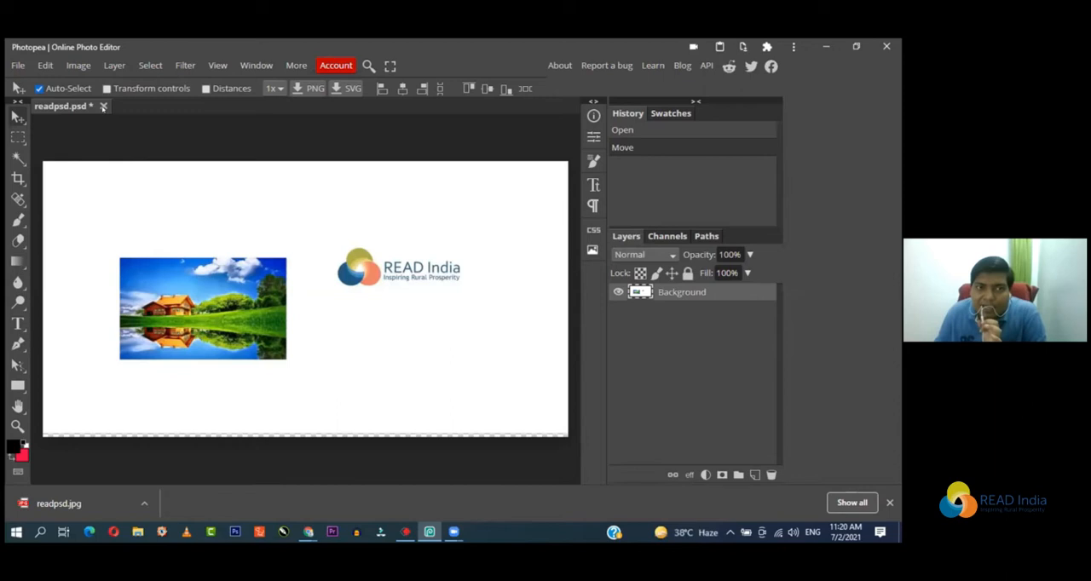
pyautogui.click(102, 106)
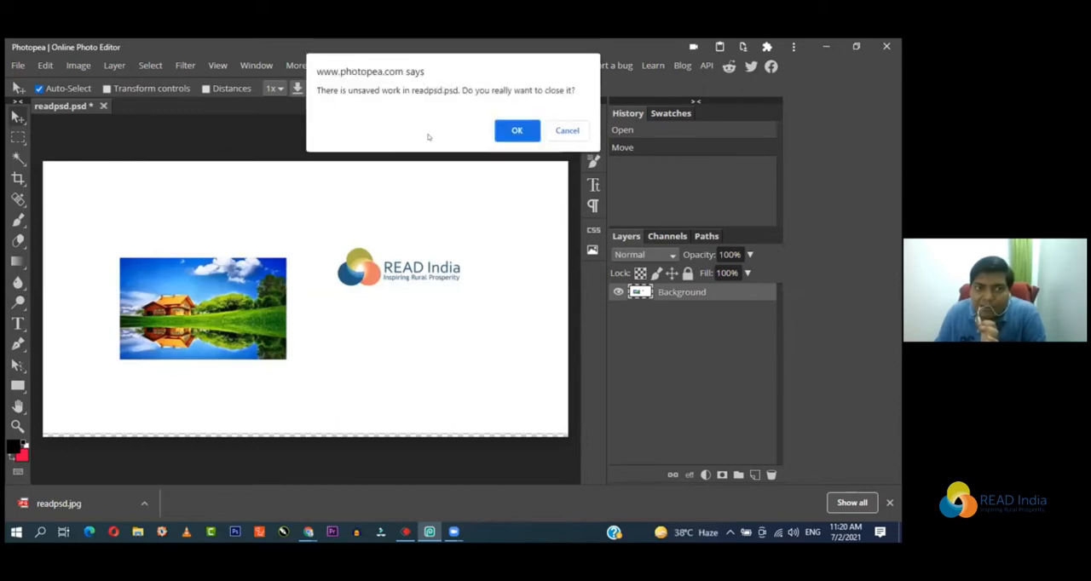
pyautogui.click(511, 130)
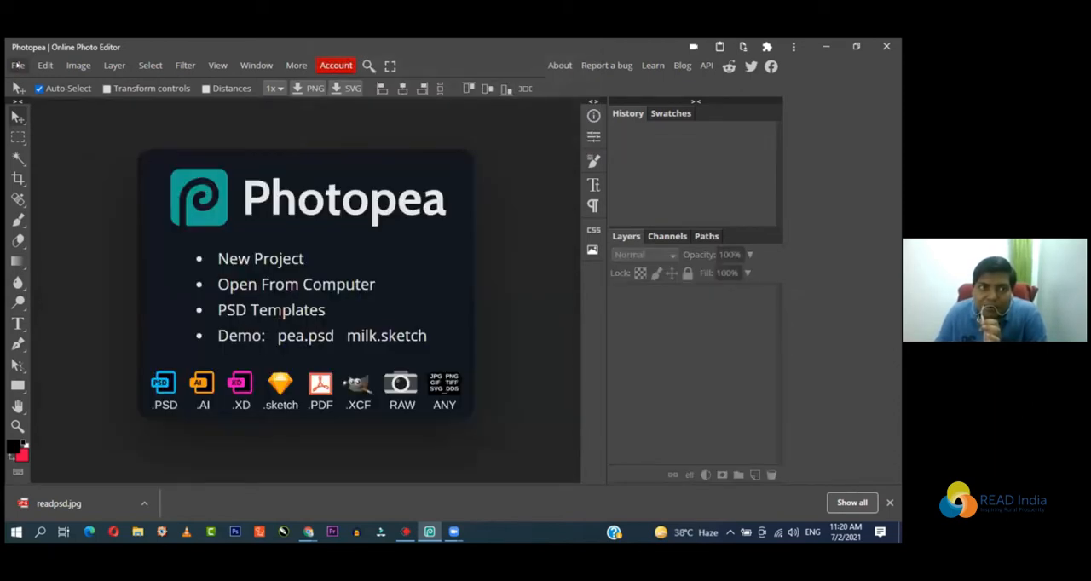
# Step: Open the layered readpsd PSD file from the Downloads folder
pyautogui.click(17, 64)
pyautogui.click(33, 104)
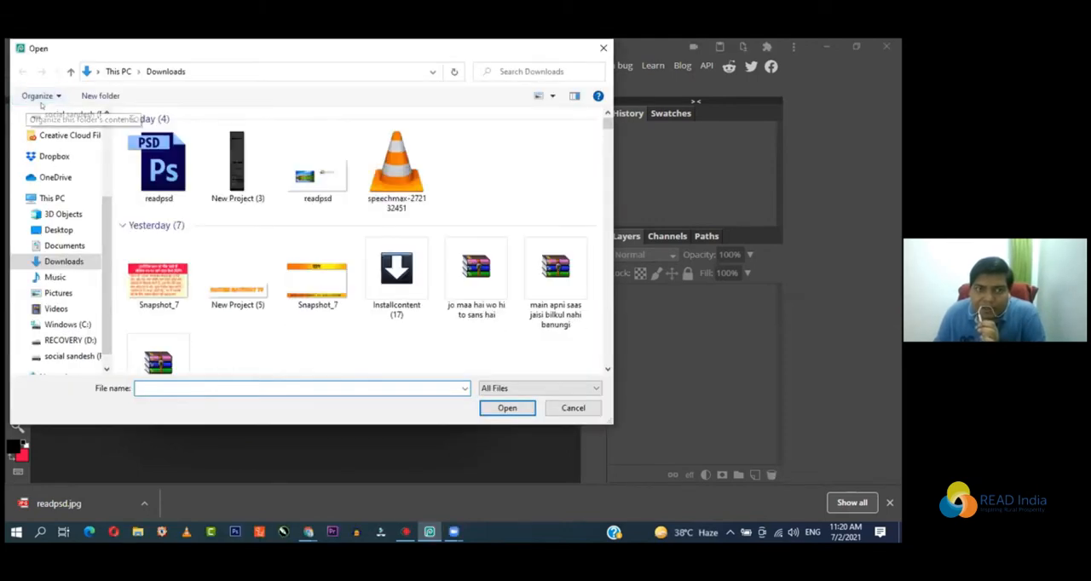
pyautogui.click(159, 166)
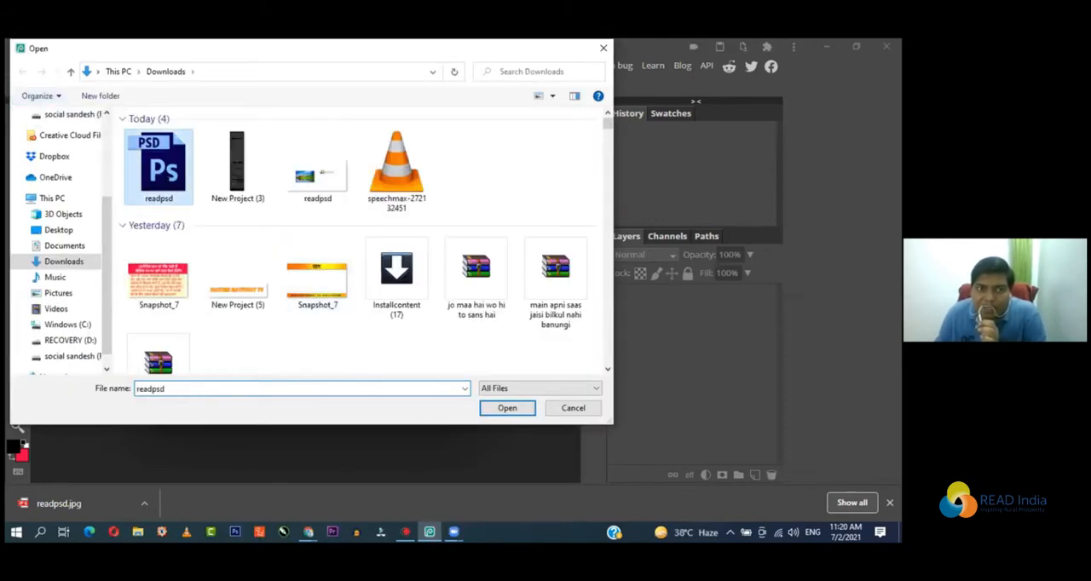
pyautogui.click(490, 409)
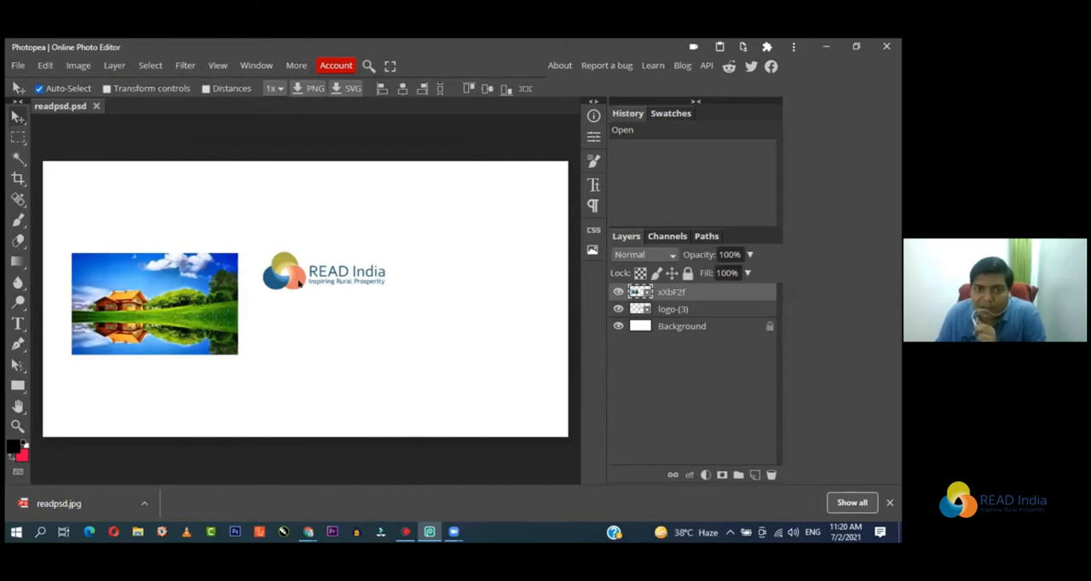
# Step: Move the READ India logo toward the canvas's upper edge and place the house image below it
pyautogui.moveTo(347, 278); pyautogui.dragTo(284, 218)
pyautogui.moveTo(177, 298); pyautogui.dragTo(333, 338)
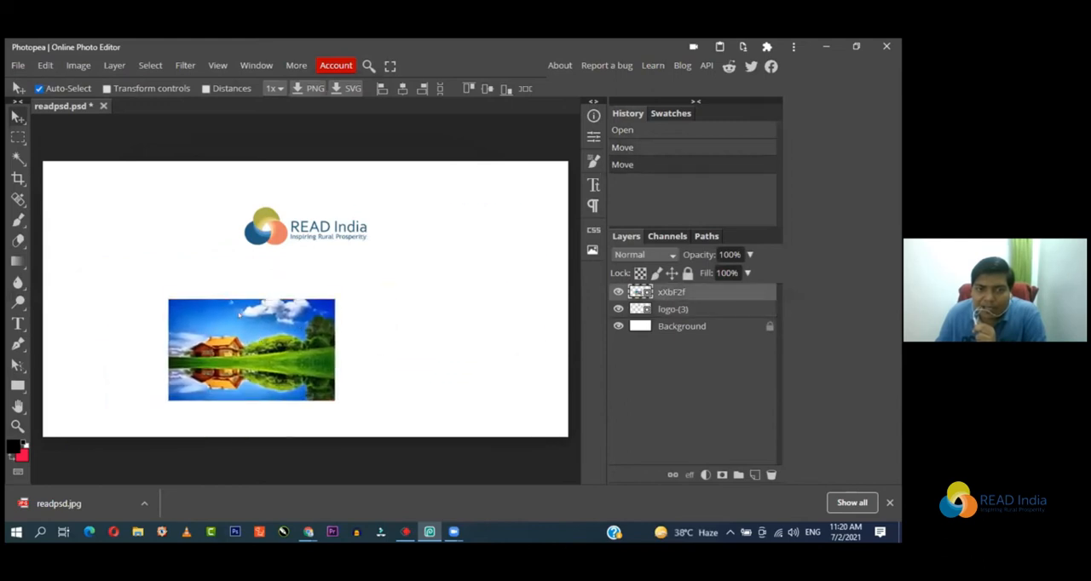
# Step: Enlarge the house image to about 26.6% width and 32.8% height below the logo, using transform controls and hiding them when done
pyautogui.click(131, 90)
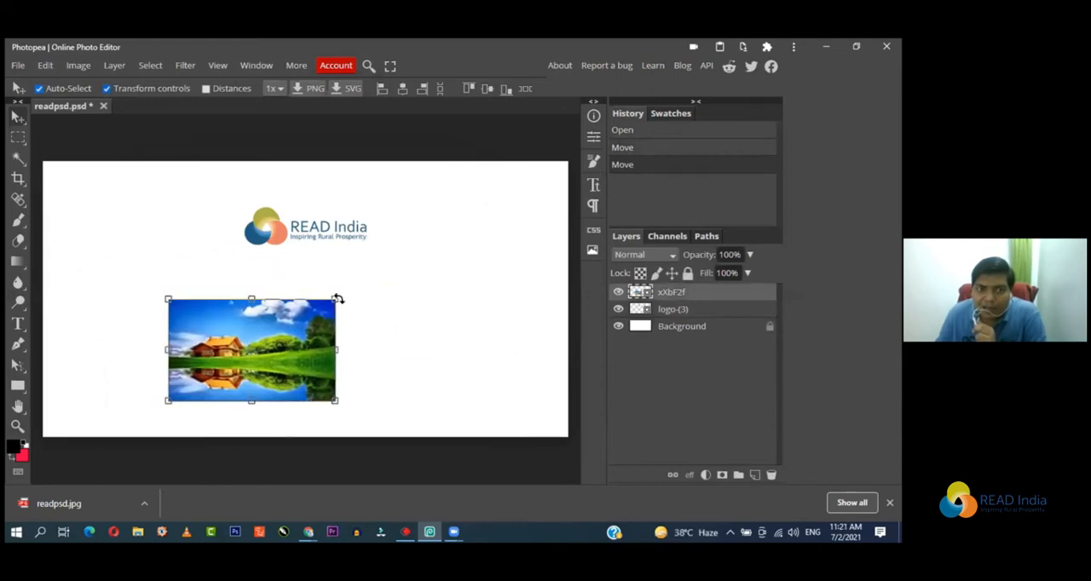
pyautogui.moveTo(335, 299); pyautogui.dragTo(445, 209)
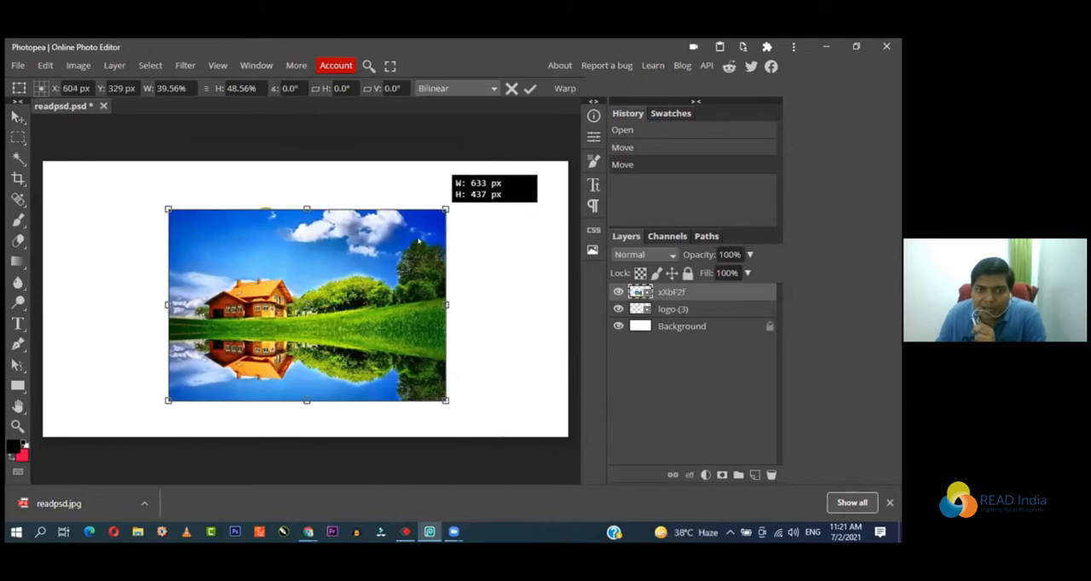
pyautogui.moveTo(418, 242); pyautogui.dragTo(365, 319)
pyautogui.moveTo(359, 266); pyautogui.dragTo(355, 272)
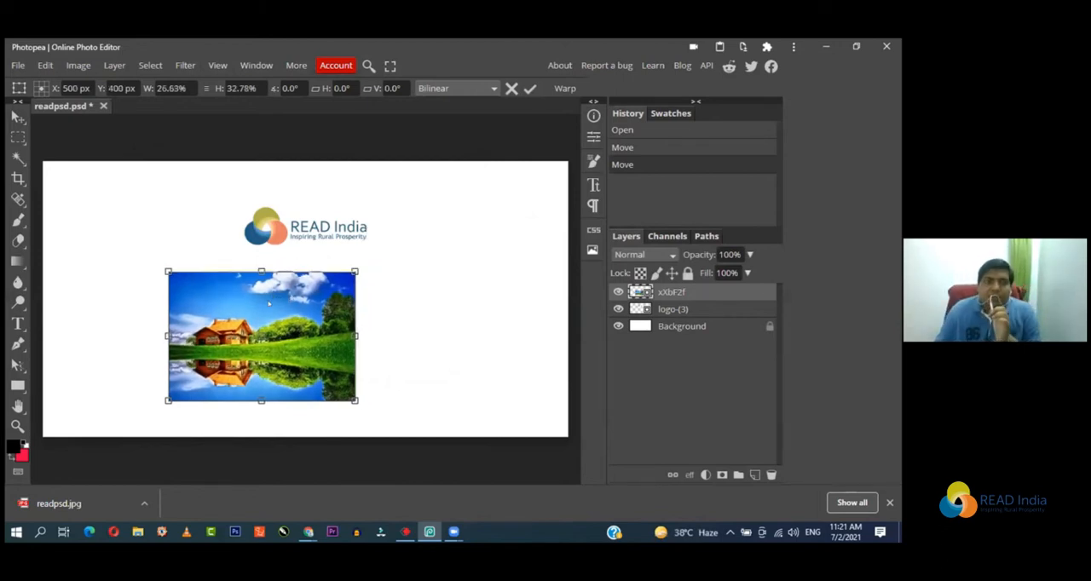
pyautogui.moveTo(262, 330)
pyautogui.mouseDown()
pyautogui.moveTo(348, 318)
pyautogui.moveTo(257, 332)
pyautogui.mouseUp()
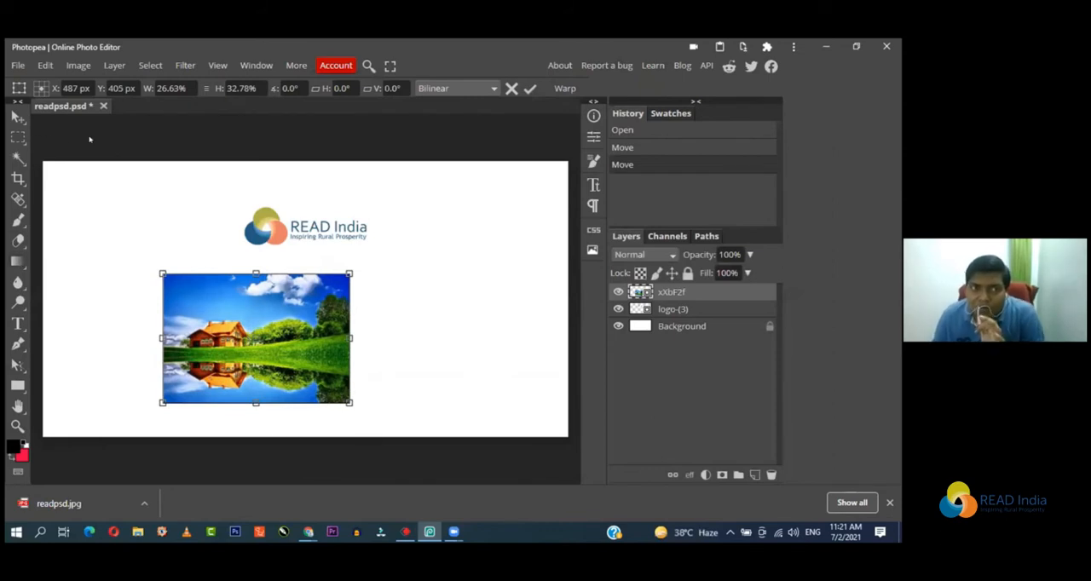
pyautogui.press('Return')
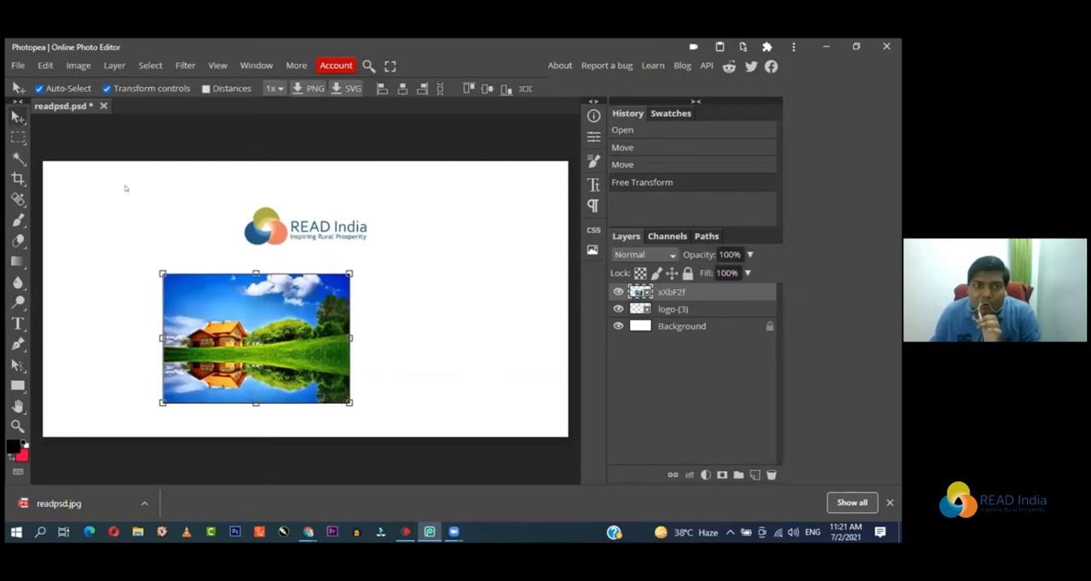
pyautogui.press('Return')
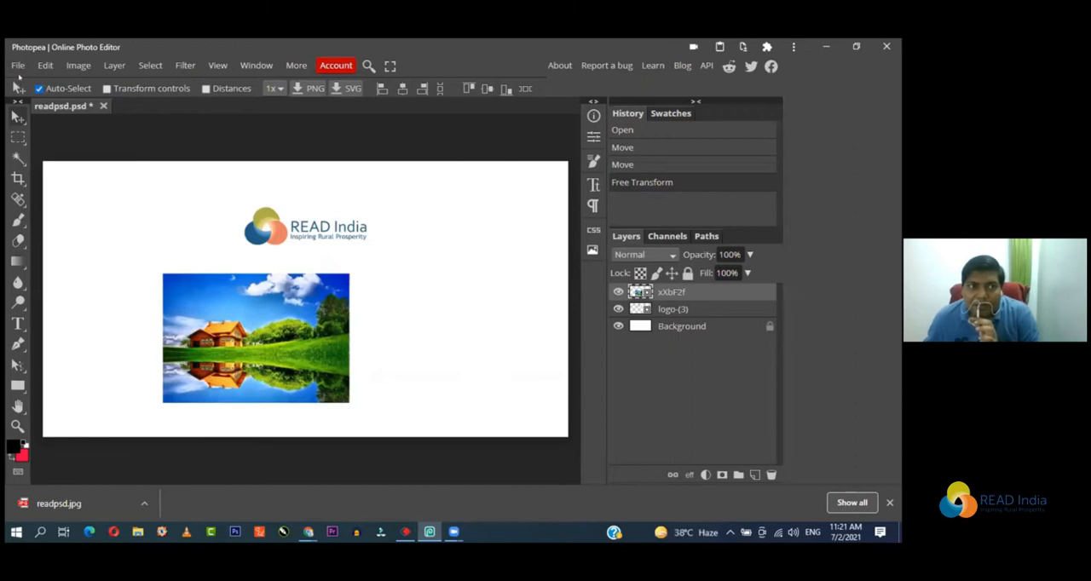
# Step: Publish the current design online as a PNG on Imgur and view the published page
pyautogui.click(17, 65)
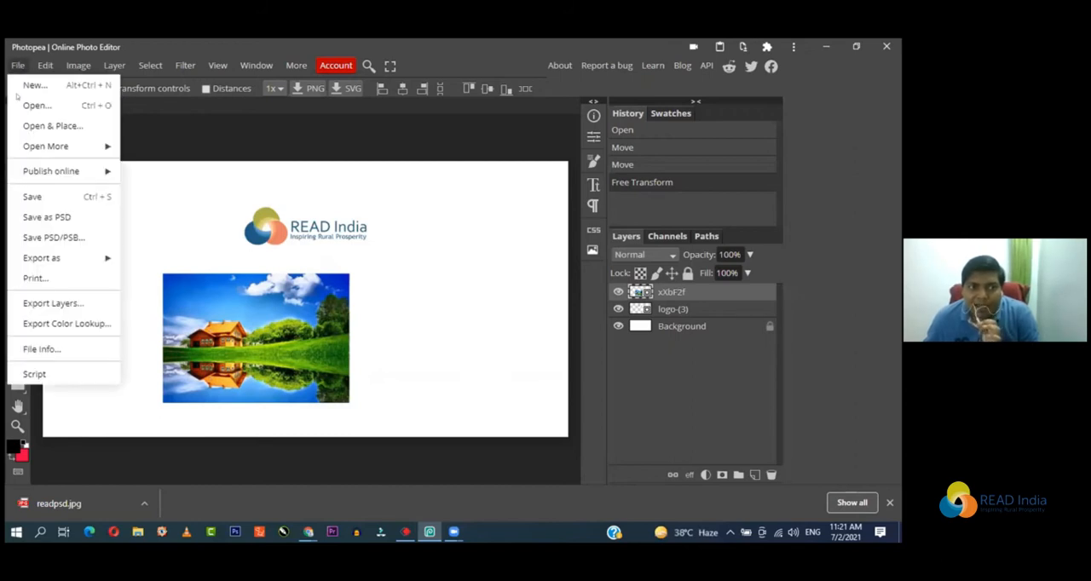
pyautogui.moveTo(70, 175)
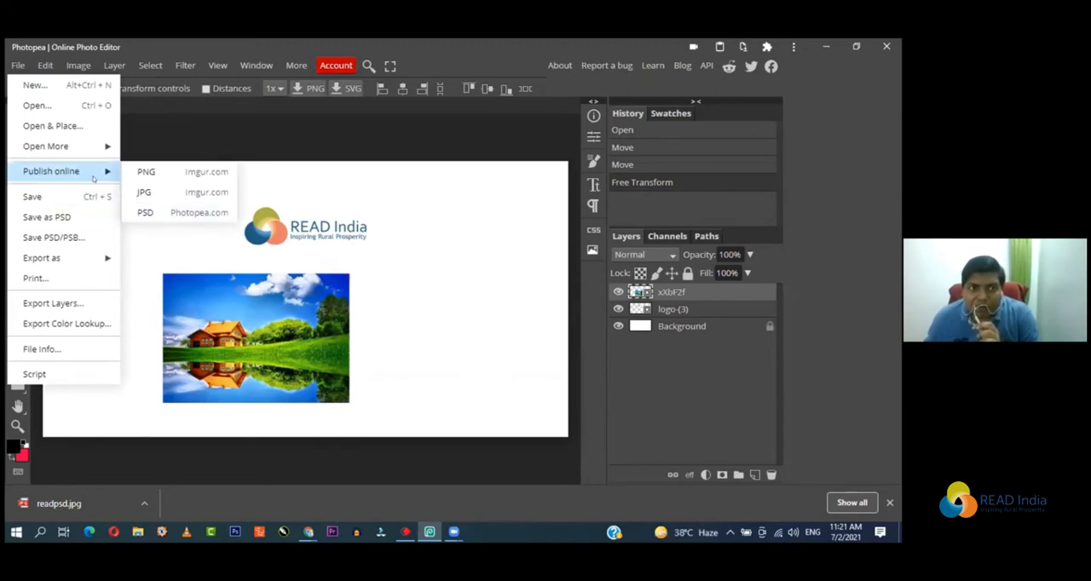
pyautogui.click(185, 172)
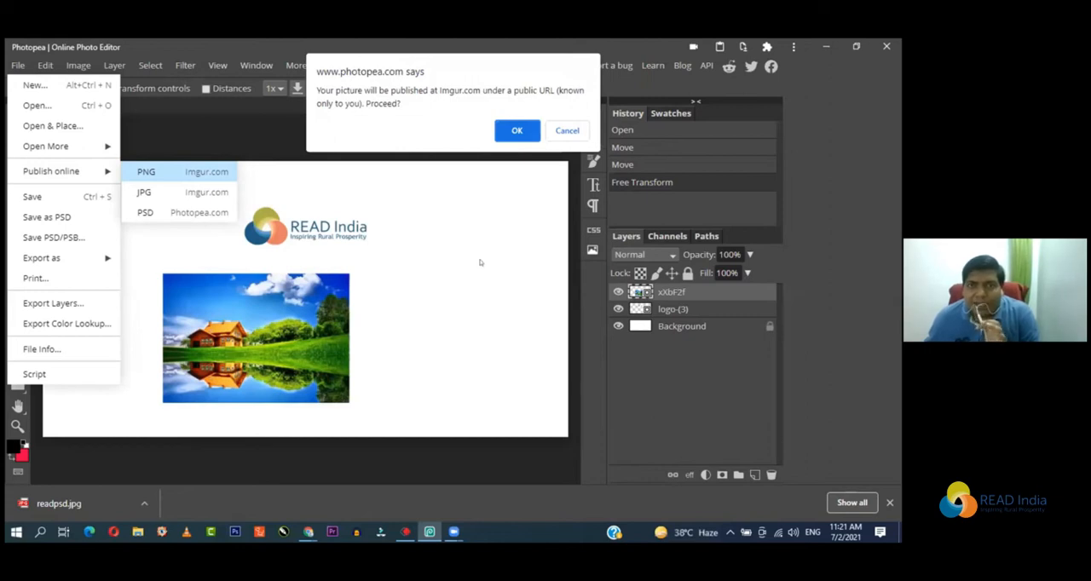
pyautogui.click(517, 130)
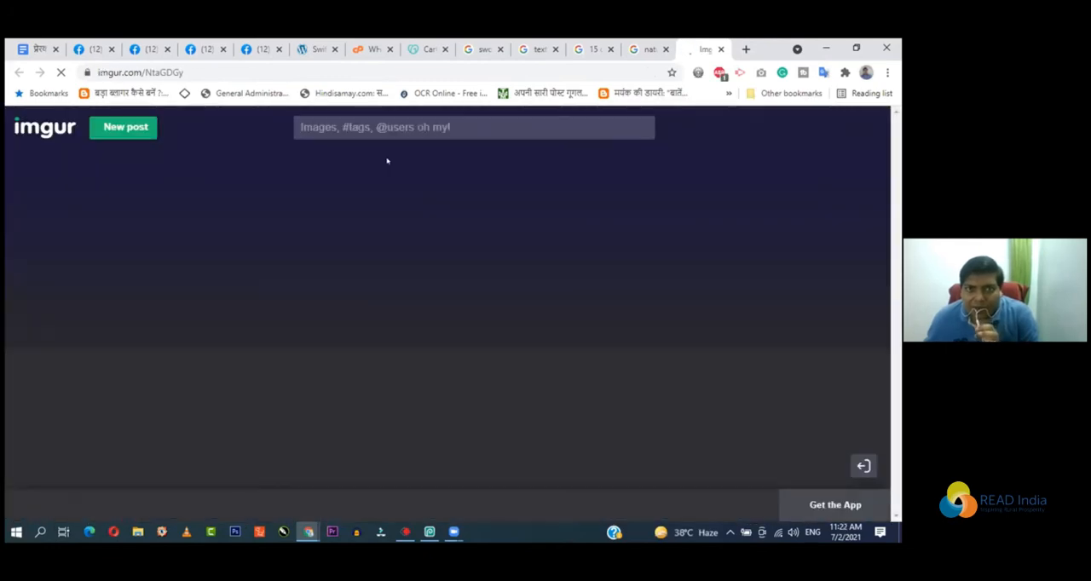
pyautogui.scroll(-3, 404, 264)
pyautogui.scroll(4, 405, 262)
pyautogui.scroll(-4, 403, 259)
pyautogui.scroll(4, 406, 253)
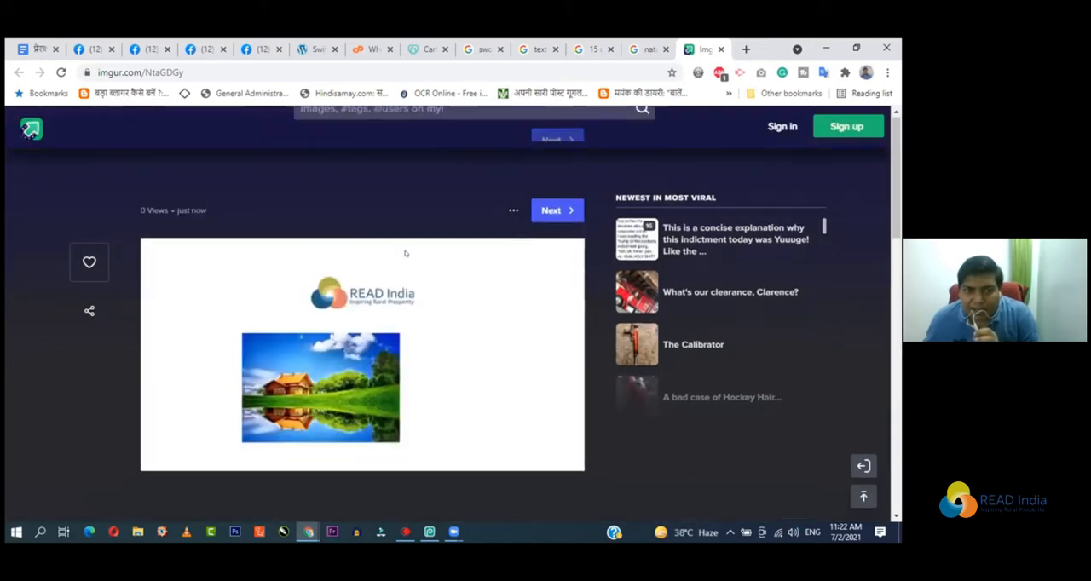
# Step: Examine the published image and select its full web address, and close the Imgur page
pyautogui.click(201, 68)
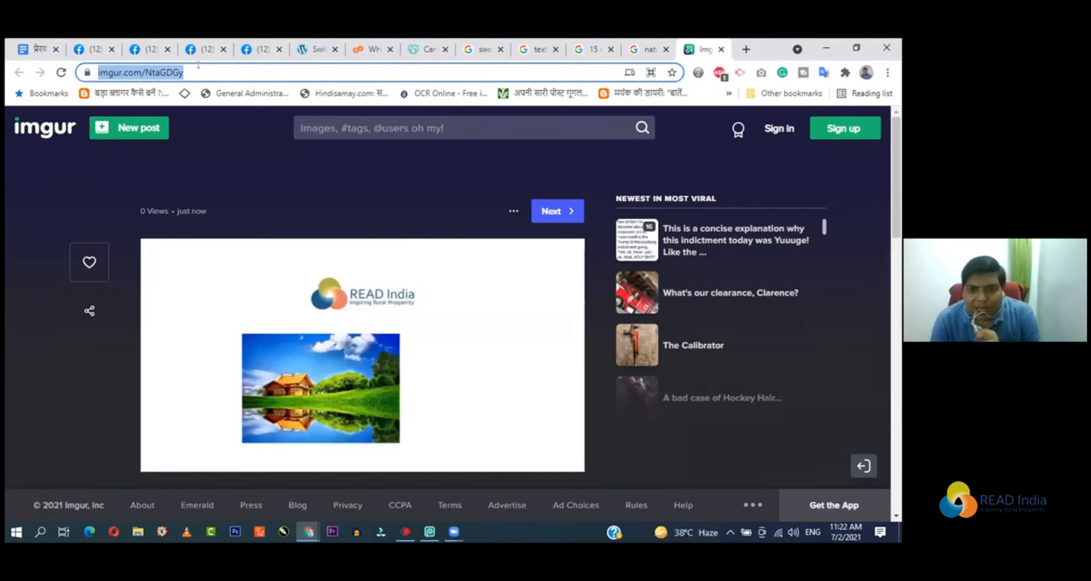
pyautogui.scroll(-1, 246, 299)
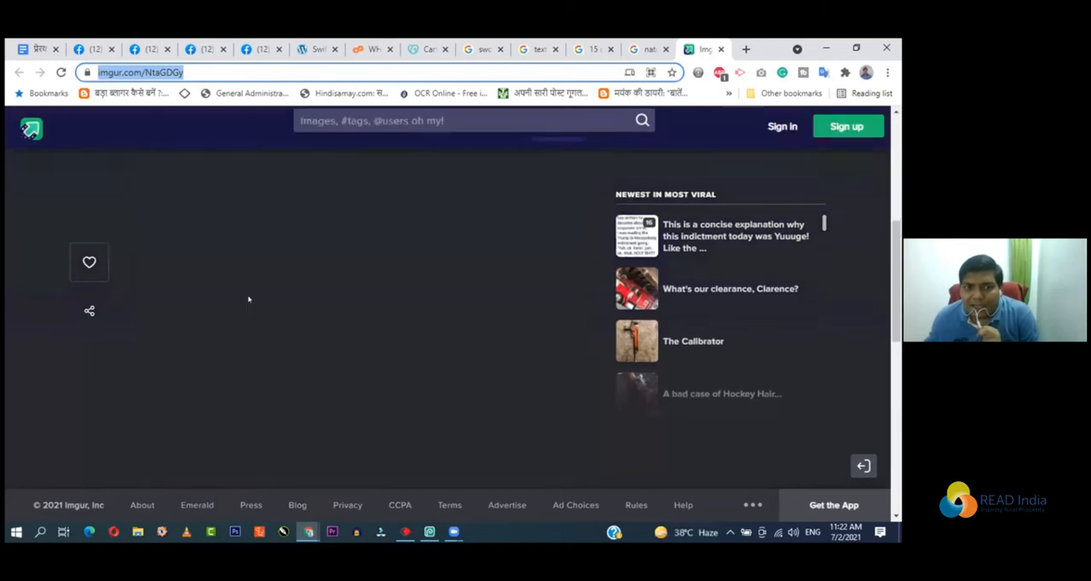
pyautogui.scroll(1, 261, 284)
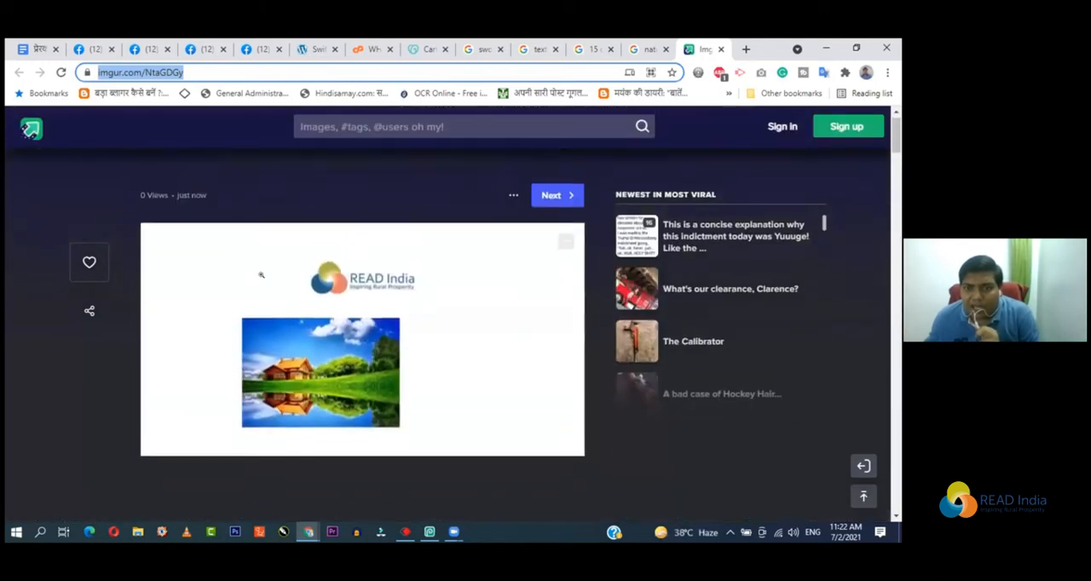
pyautogui.click(203, 72)
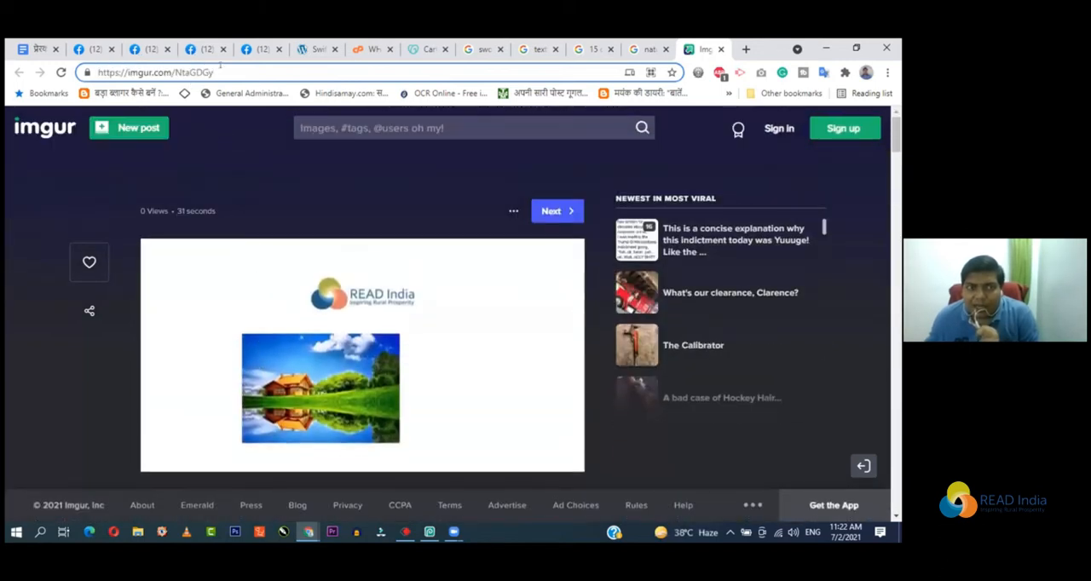
pyautogui.moveTo(212, 72); pyautogui.dragTo(94, 78)
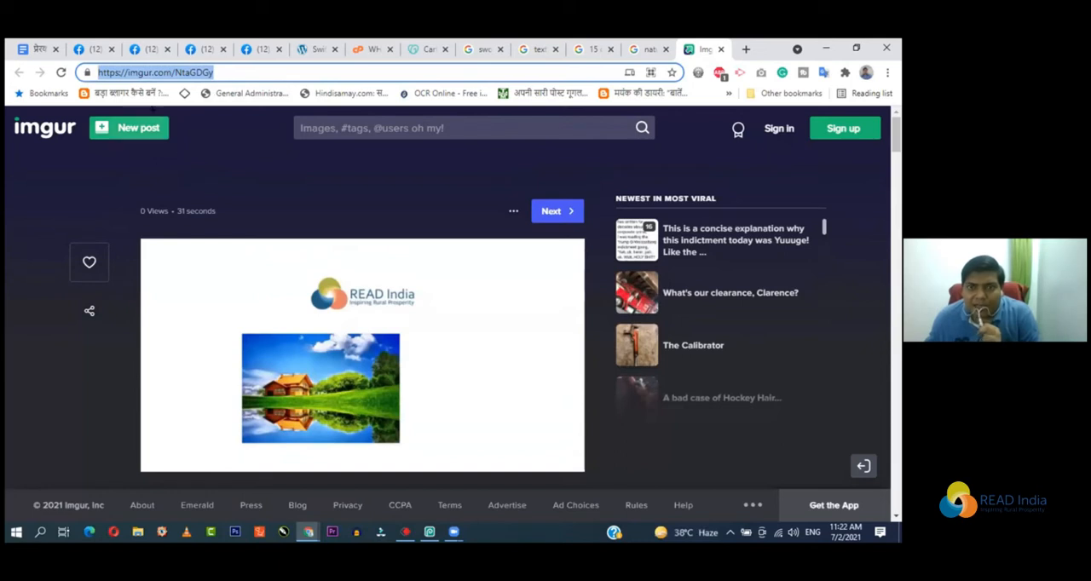
pyautogui.click(721, 49)
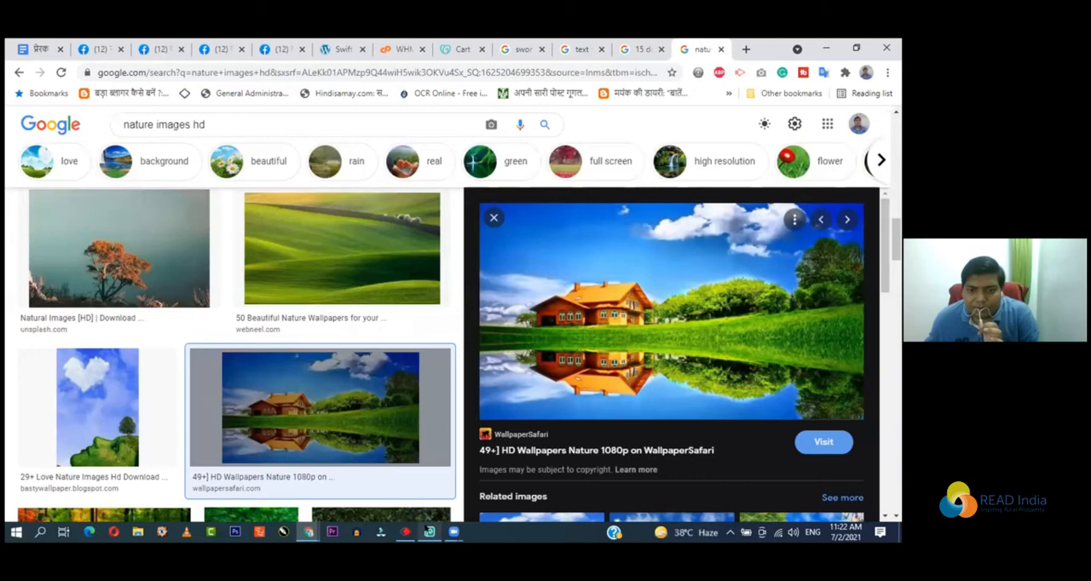
# Step: Switch back to Photopea and save the edited readpsd.psd
pyautogui.click(430, 532)
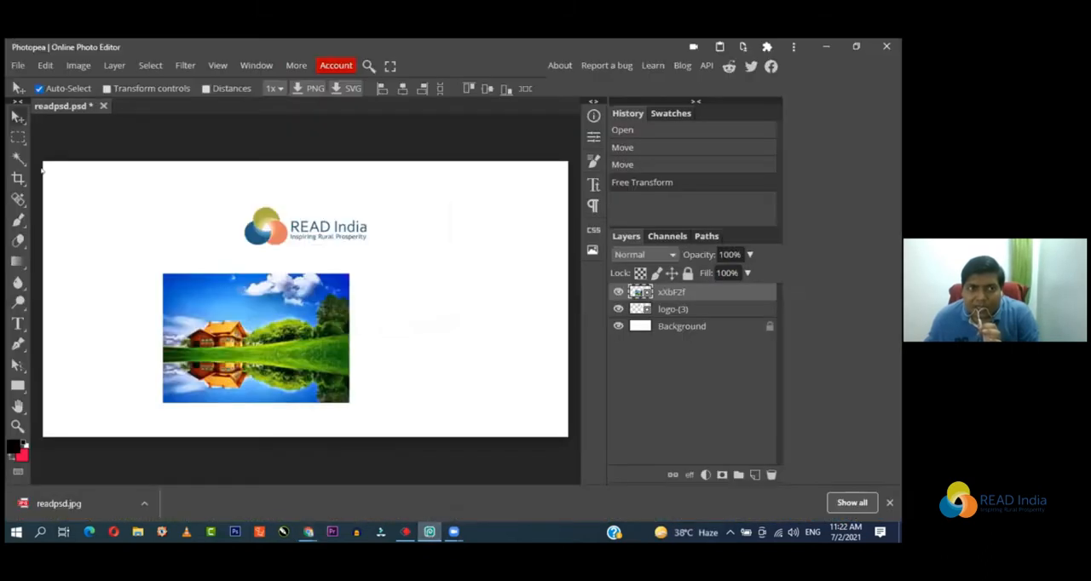
pyautogui.click(18, 66)
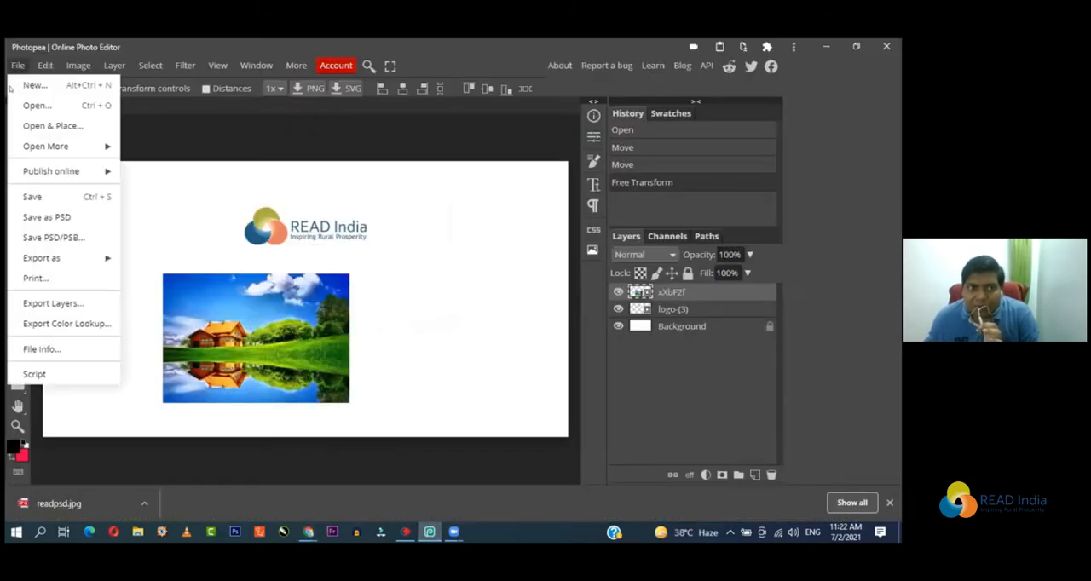
pyautogui.click(89, 198)
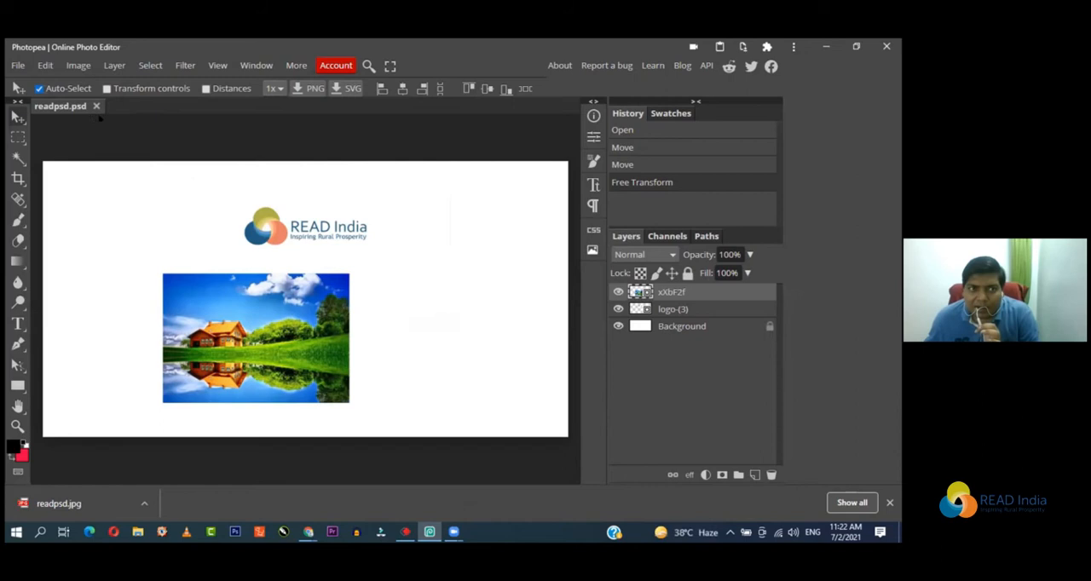
# Step: Move the READ India logo to the right of the house image and save the PSD with the new layout
pyautogui.moveTo(273, 226); pyautogui.dragTo(447, 219)
pyautogui.moveTo(426, 381); pyautogui.dragTo(400, 345)
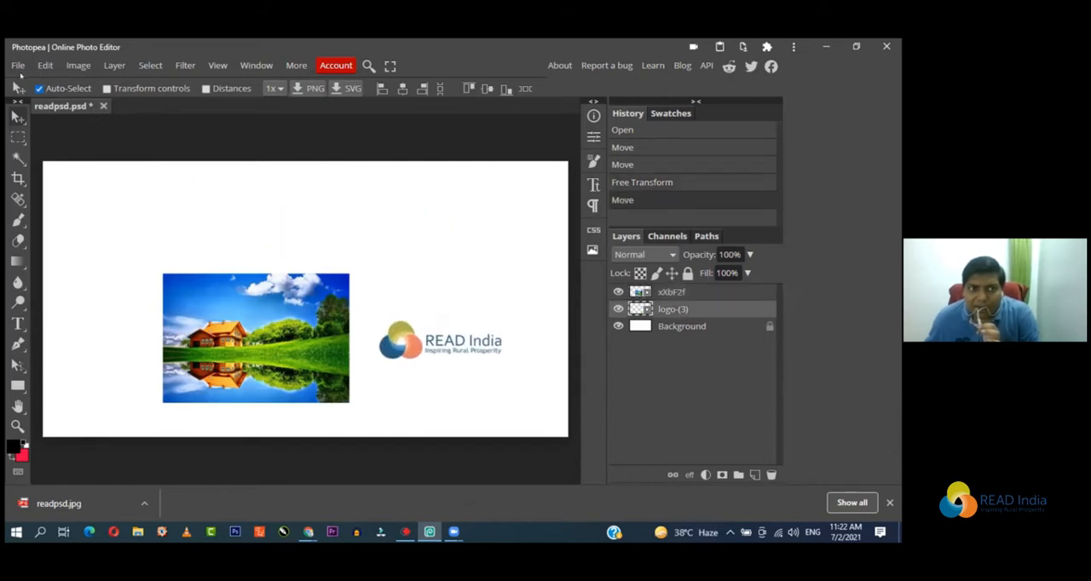
pyautogui.click(17, 67)
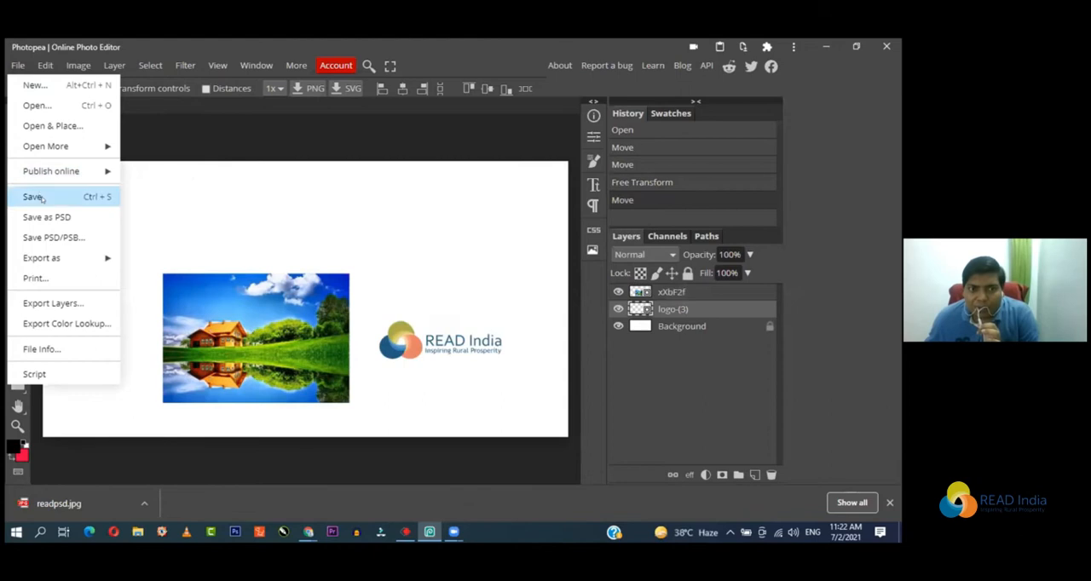
pyautogui.click(32, 197)
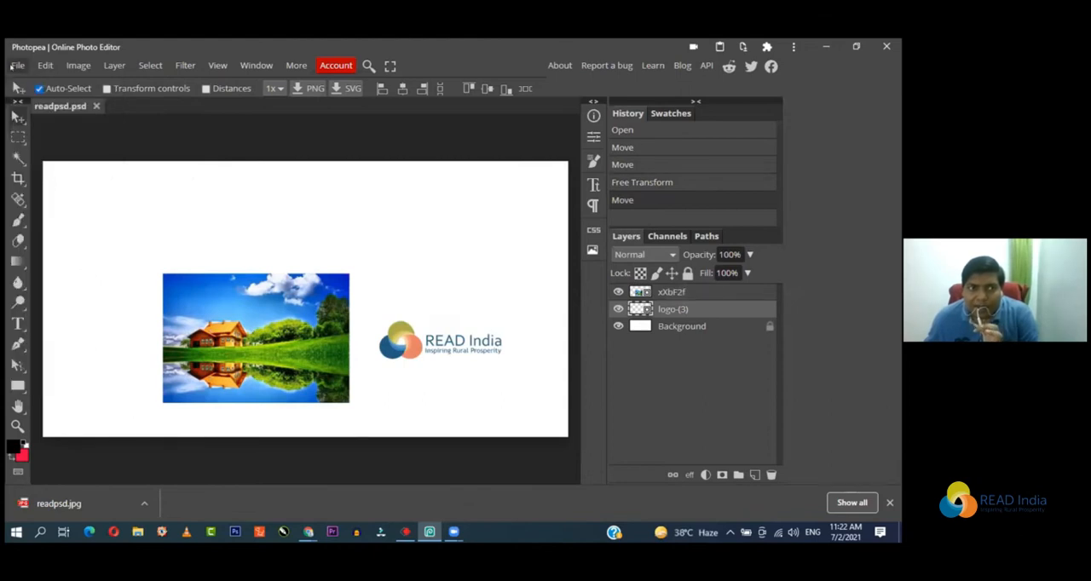
# Step: Examine the export formats offered for the document
pyautogui.click(17, 65)
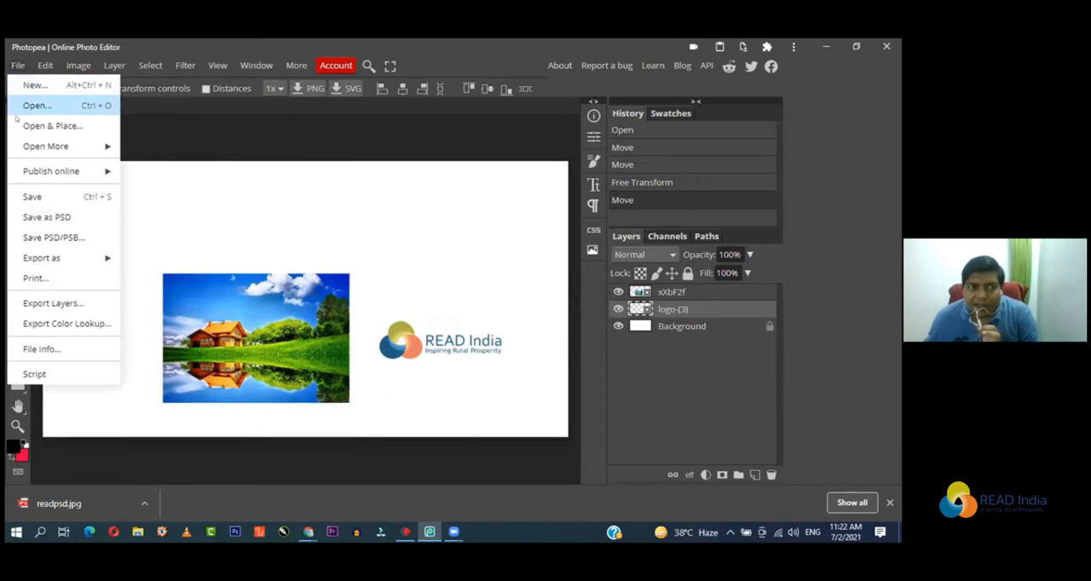
pyautogui.moveTo(60, 253)
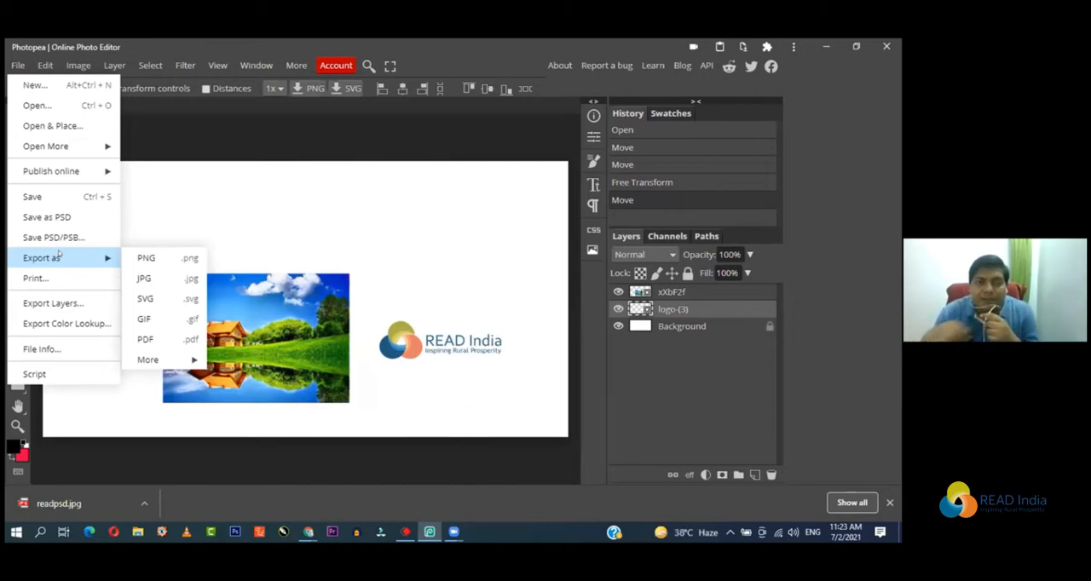
pyautogui.click(227, 124)
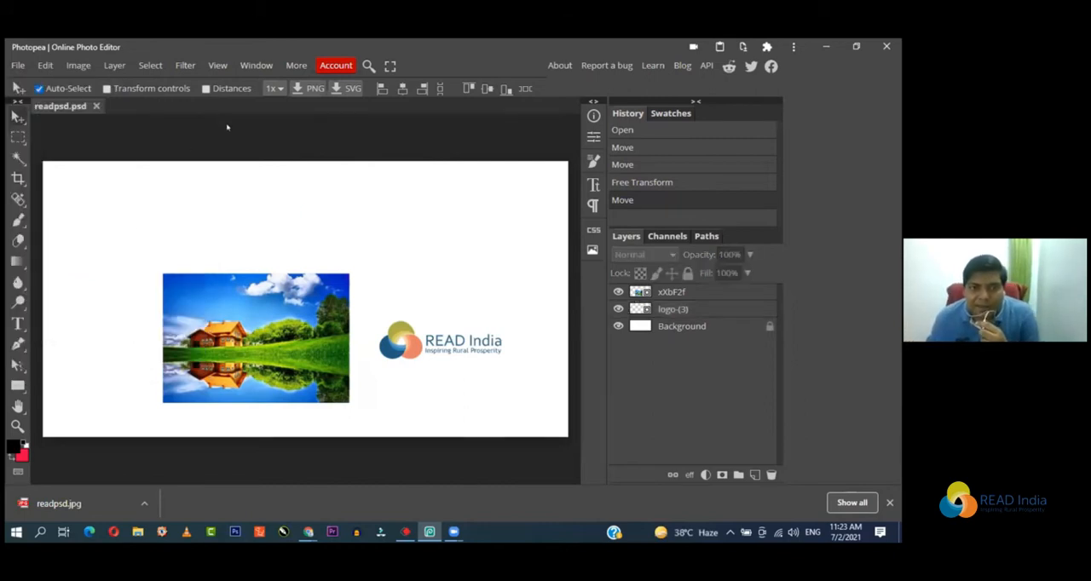
# Step: Hide the Background and house image layers, and move the READ India logo near the middle of the transparent canvas
pyautogui.moveTo(464, 350); pyautogui.dragTo(369, 203)
pyautogui.click(618, 327)
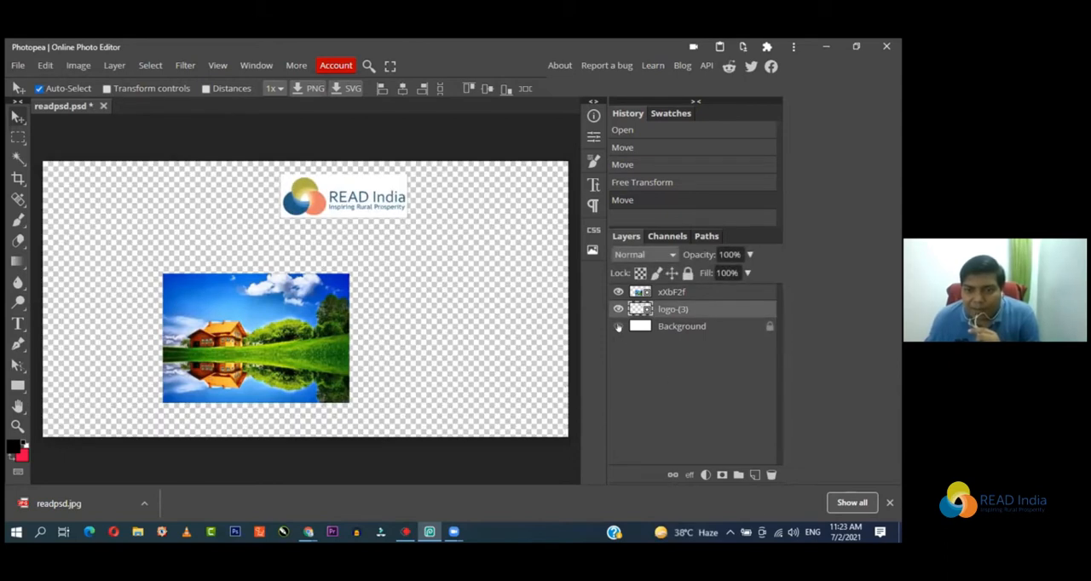
pyautogui.click(618, 309)
pyautogui.click(618, 309)
pyautogui.click(618, 291)
pyautogui.moveTo(357, 193); pyautogui.dragTo(299, 268)
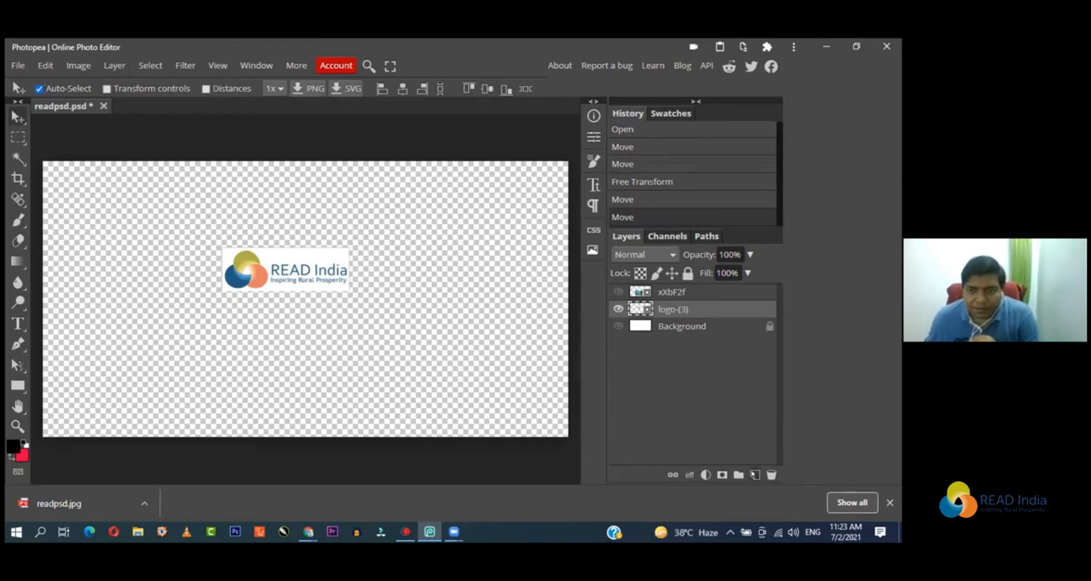
# Step: Add a new layer filled with the red swatch colour beneath the logo layer, and move the logo slightly upward
pyautogui.click(755, 475)
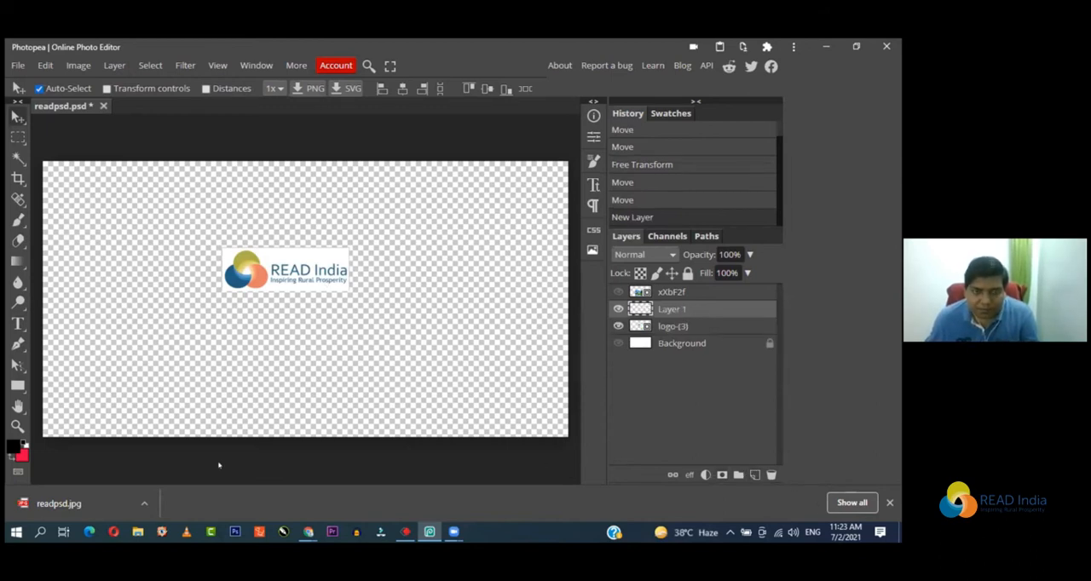
pyautogui.press('x')
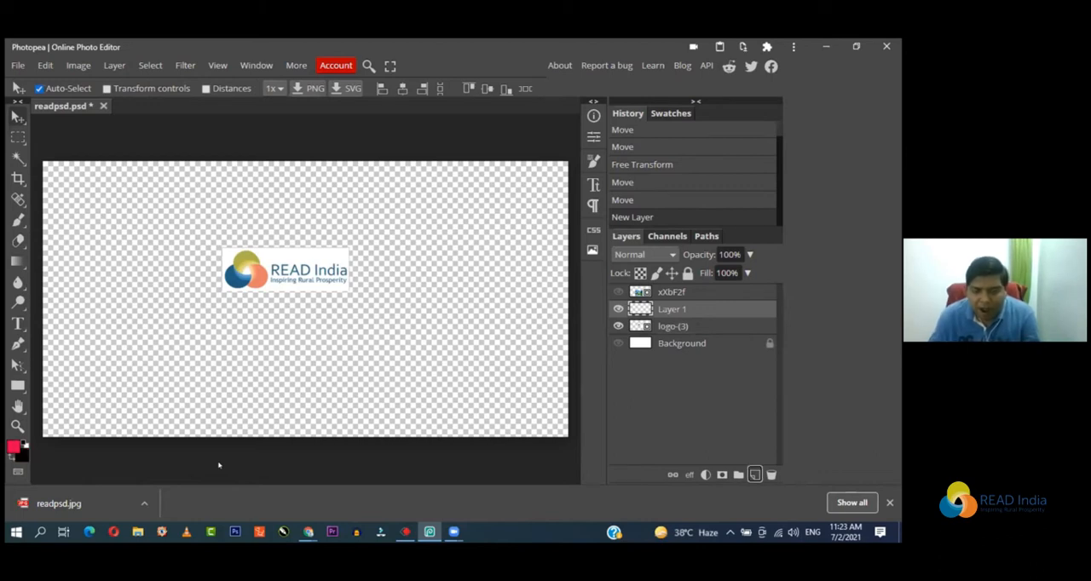
pyautogui.hotkey('alt', 'BackSpace')
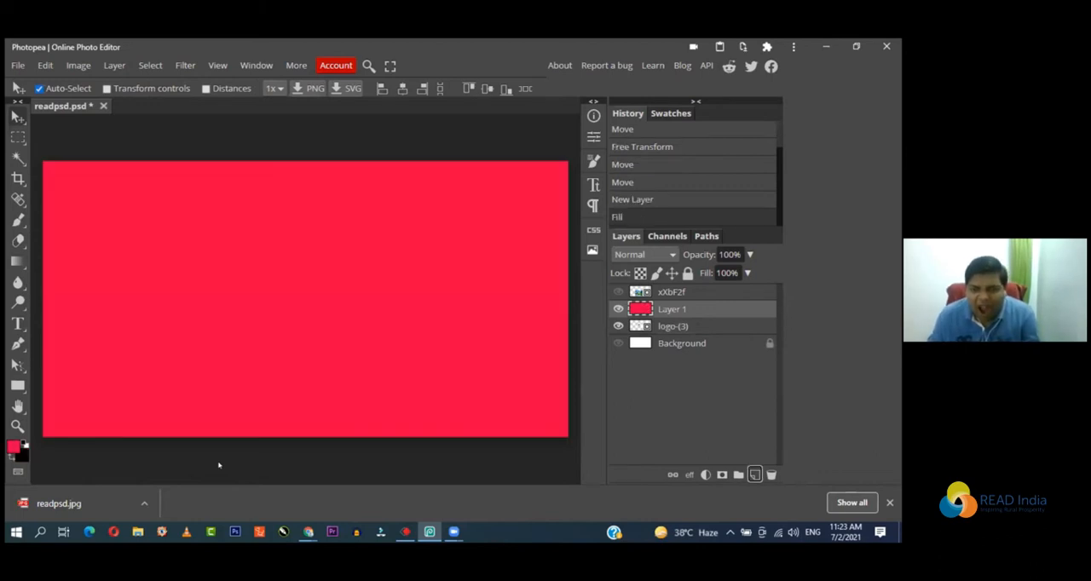
pyautogui.moveTo(665, 328); pyautogui.dragTo(671, 300)
pyautogui.moveTo(308, 260); pyautogui.dragTo(306, 229)
# Step: Switch to the Chrome window with the nature image results and search Google Images for "gif images"
pyautogui.click(17, 65)
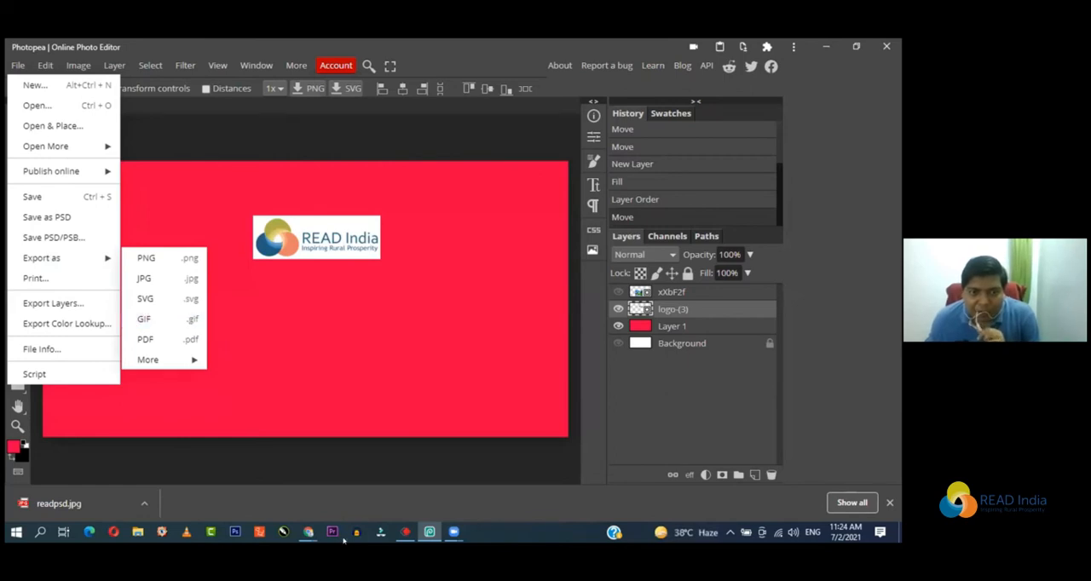
pyautogui.click(309, 532)
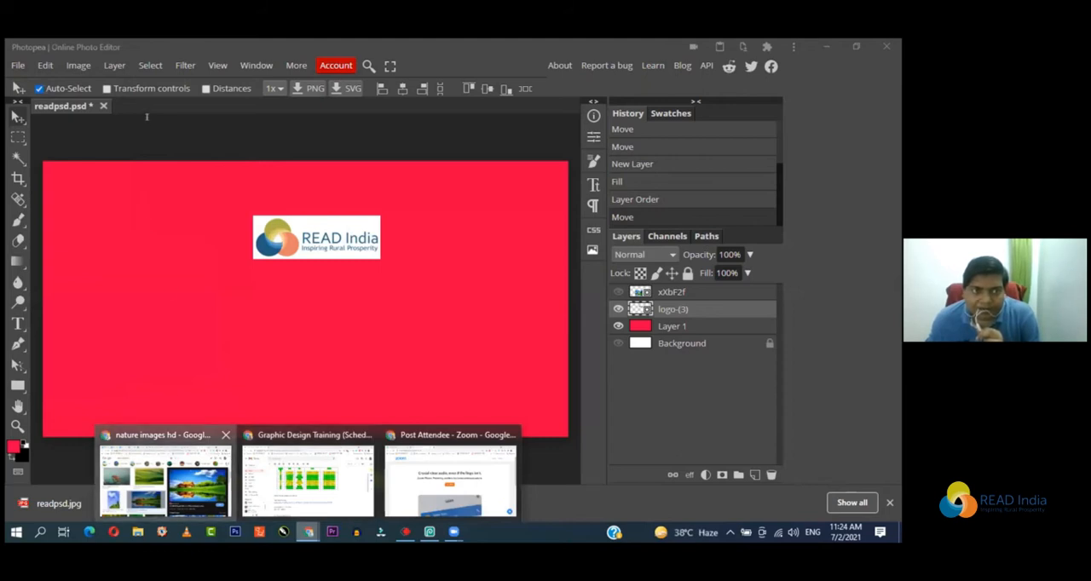
pyautogui.click(165, 478)
pyautogui.moveTo(207, 121); pyautogui.dragTo(41, 136)
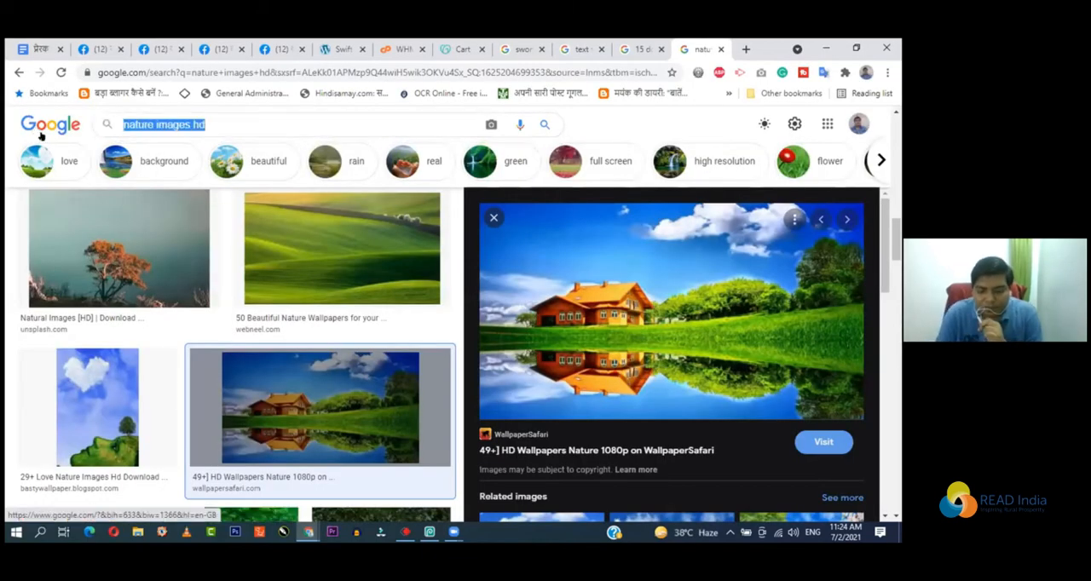
pyautogui.write('gif')
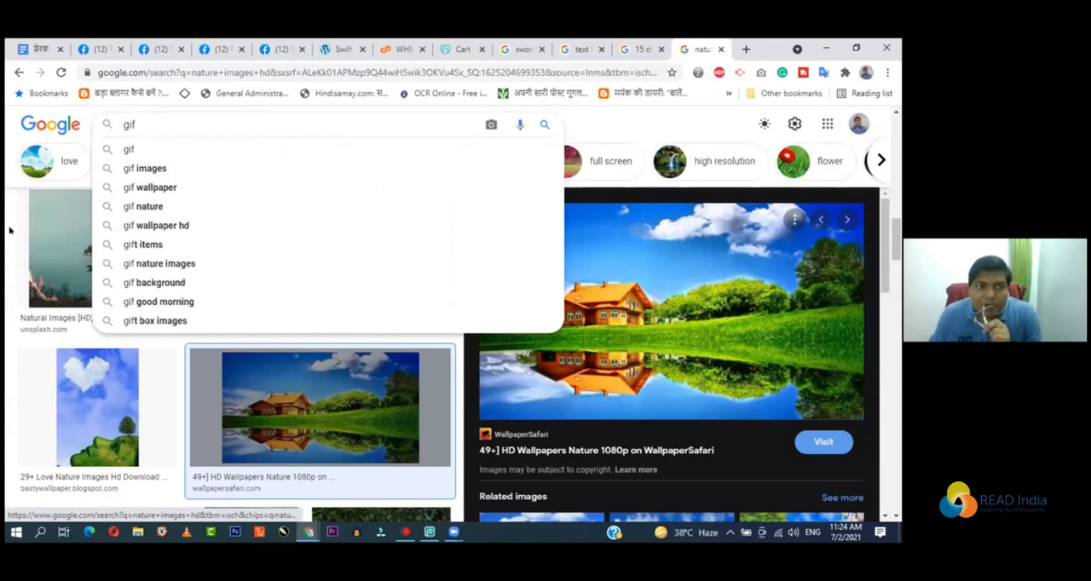
pyautogui.click(145, 168)
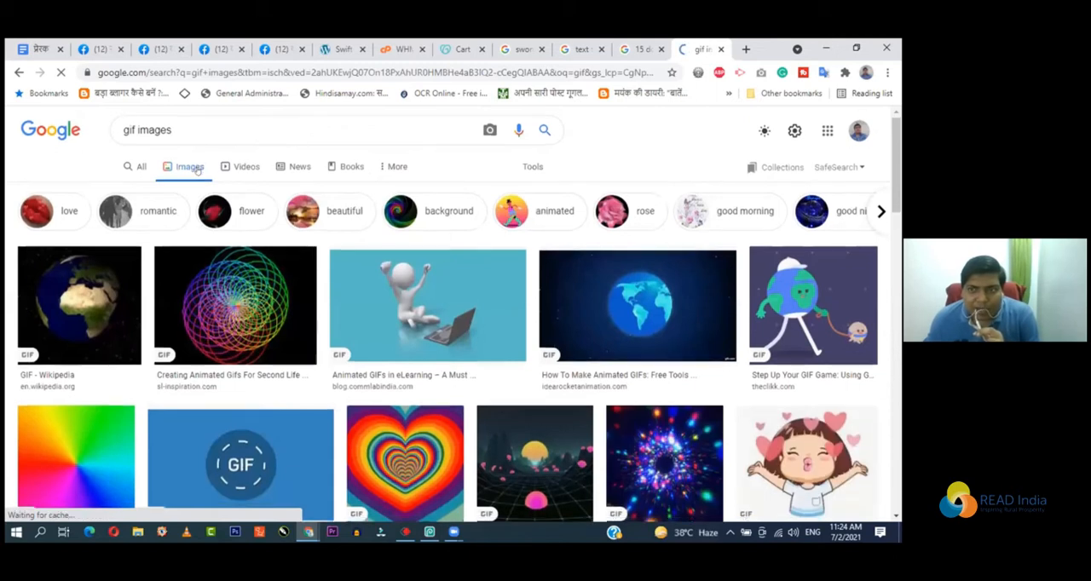
# Step: Browse the GIF image results and open the preview of the four eggs with legs on a green background
pyautogui.scroll(-3, 242, 243)
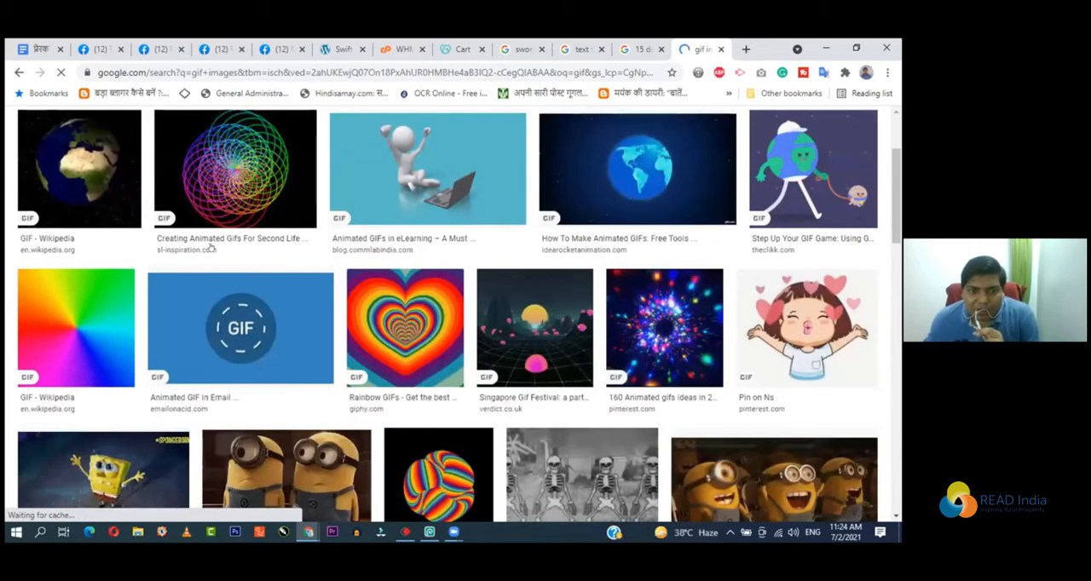
pyautogui.scroll(-1, 213, 247)
pyautogui.scroll(-3, 588, 262)
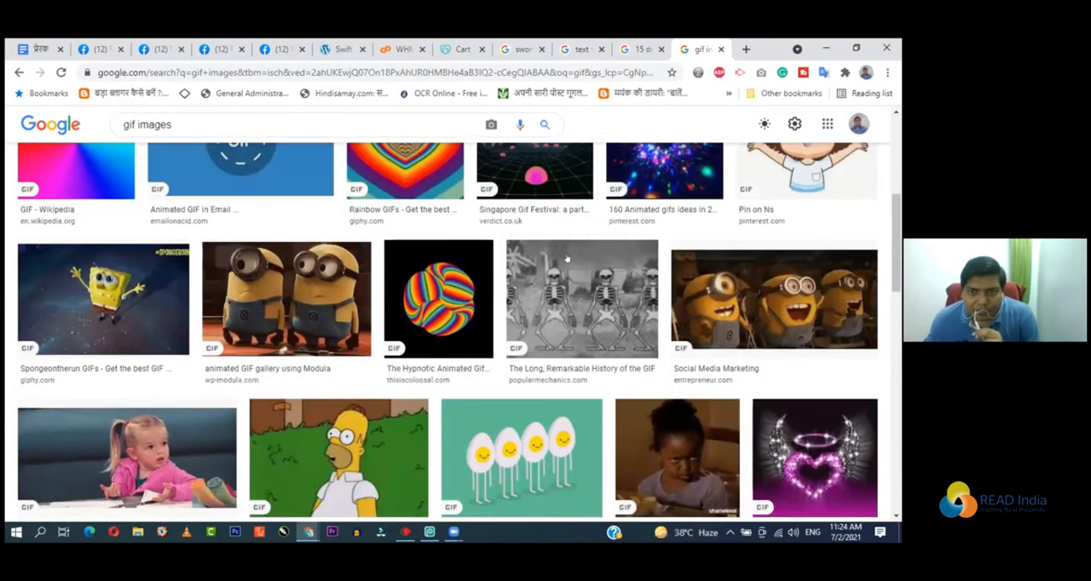
pyautogui.scroll(-4, 567, 258)
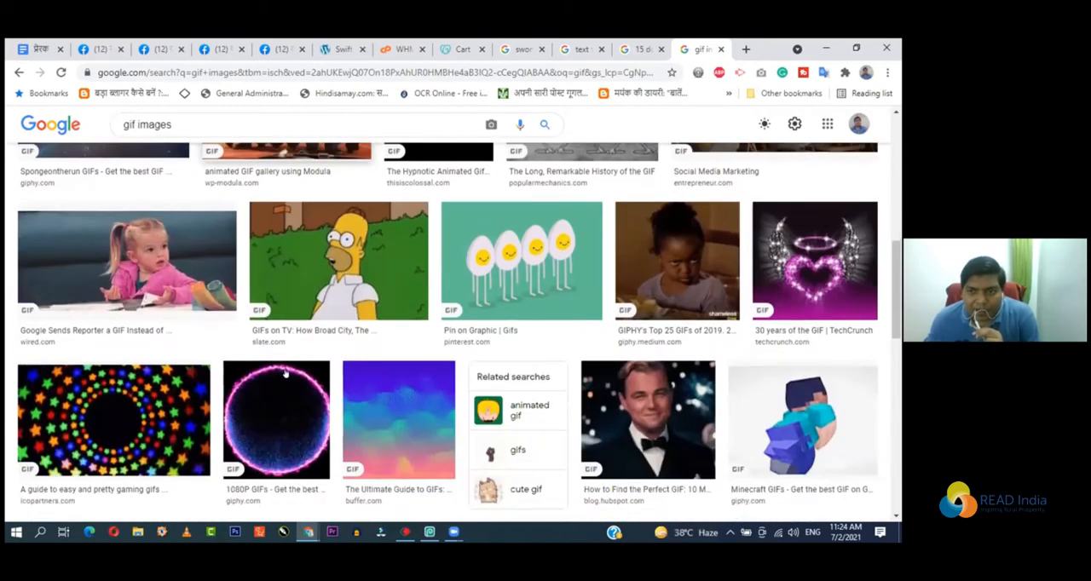
pyautogui.click(531, 263)
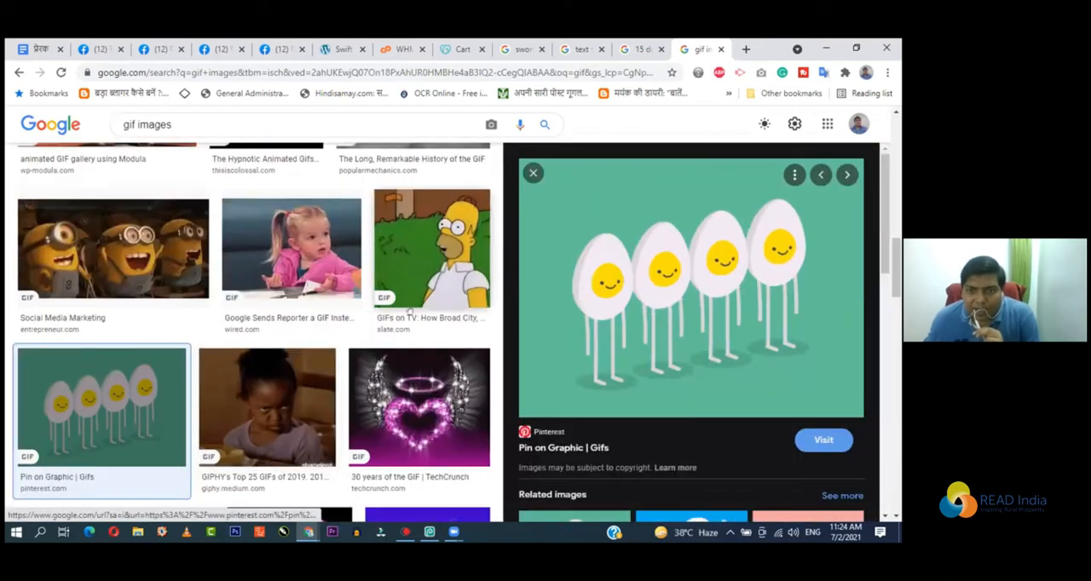
pyautogui.scroll(-1, 640, 310)
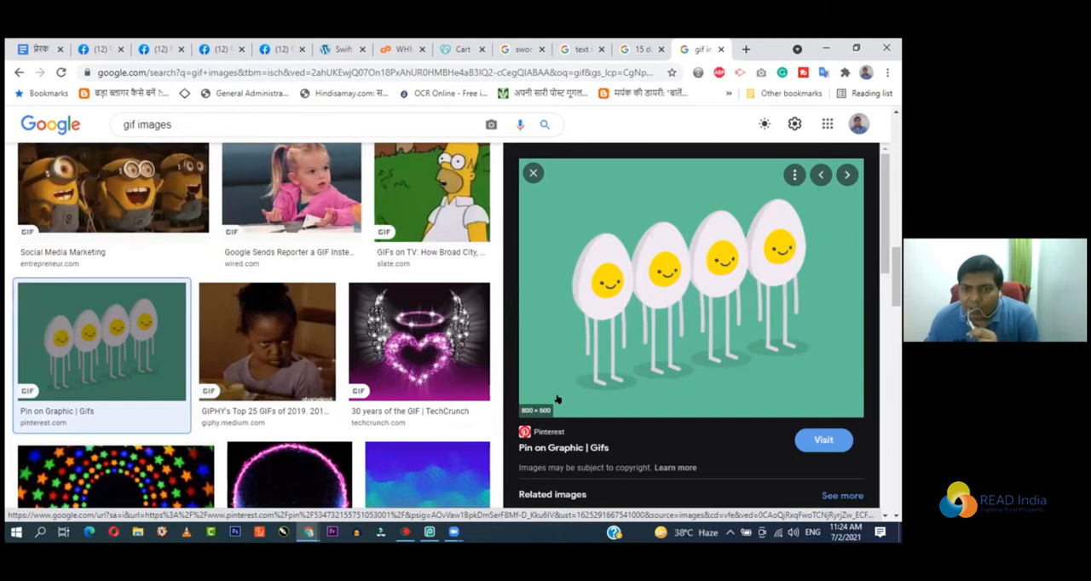
# Step: Open the previews of the related walking egg GIF and the yellow chick GIF
pyautogui.scroll(-2, 558, 402)
pyautogui.scroll(-2, 558, 402)
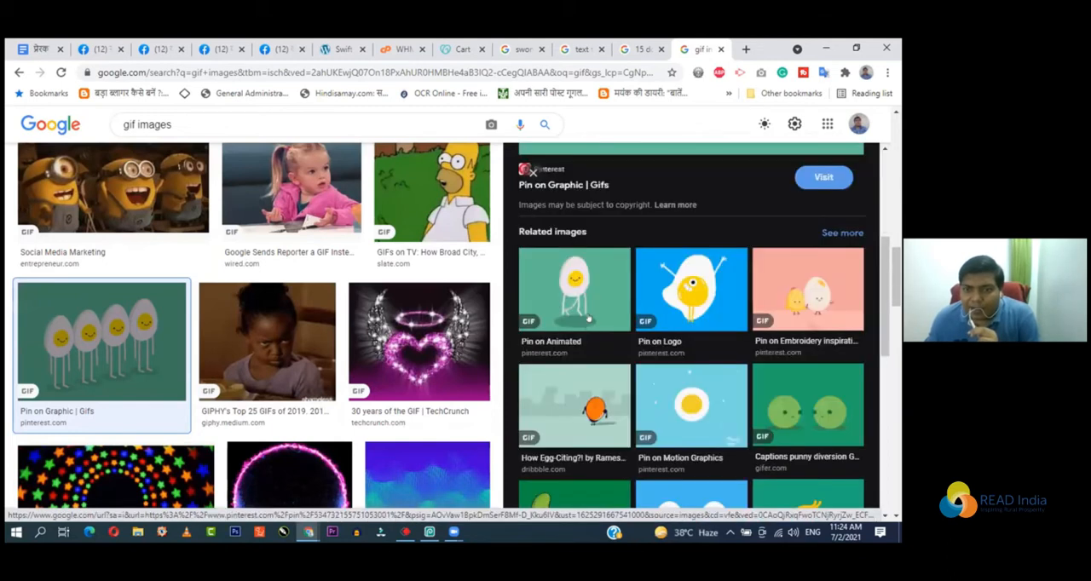
pyautogui.click(589, 315)
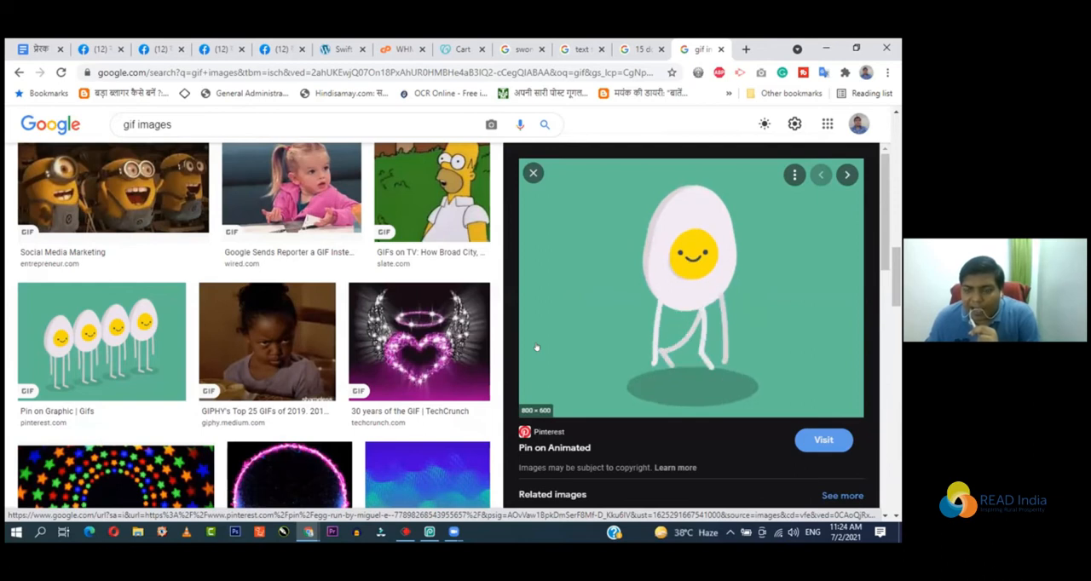
pyautogui.scroll(-1, 565, 353)
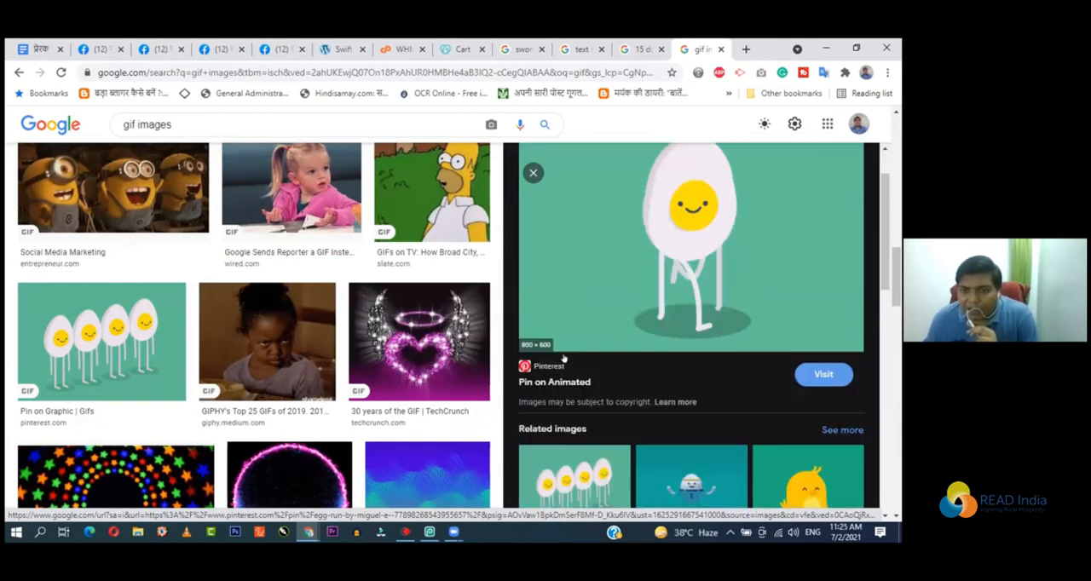
pyautogui.scroll(-3, 557, 421)
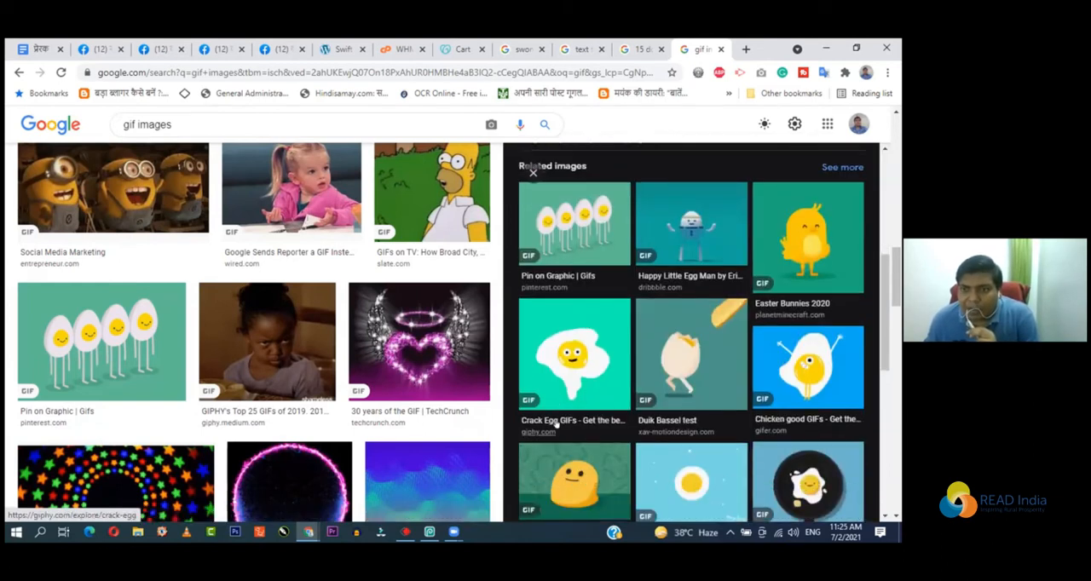
pyautogui.click(779, 244)
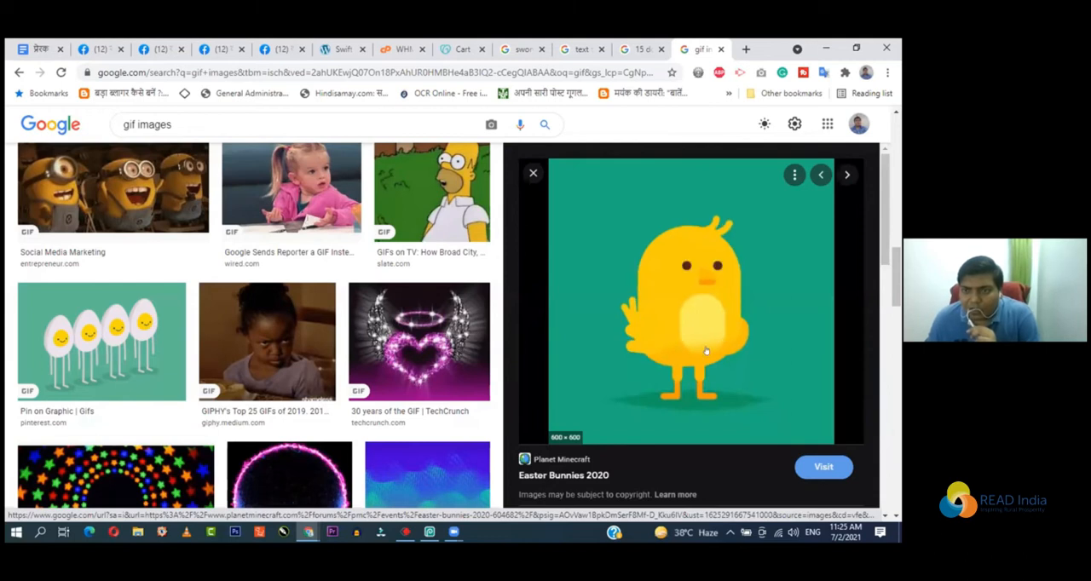
# Step: Preview the related fried-egg GIF on a blue background and the meditating egg GIF
pyautogui.scroll(-5, 705, 351)
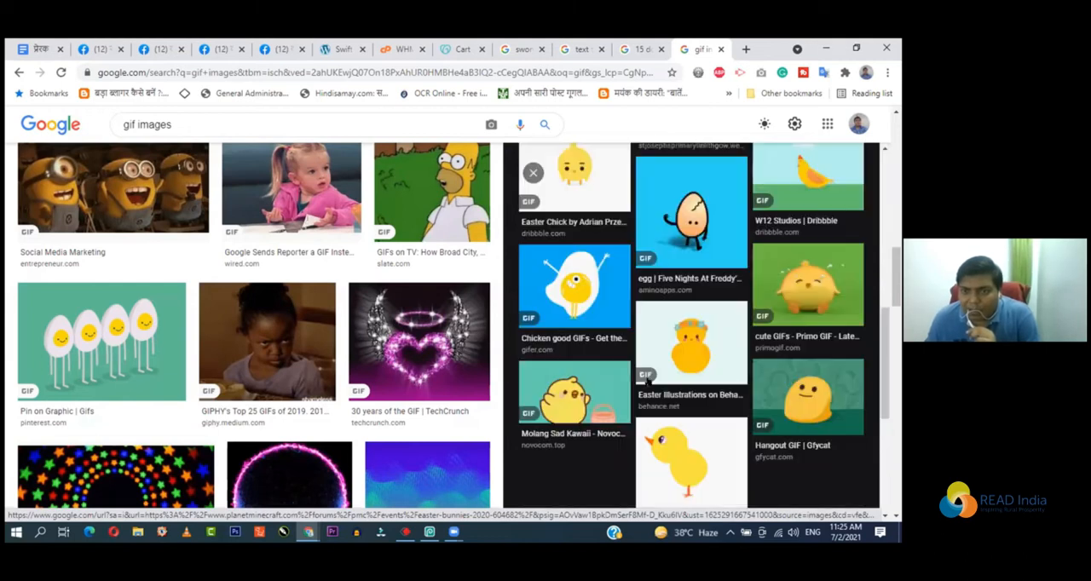
pyautogui.scroll(1, 585, 362)
pyautogui.click(583, 362)
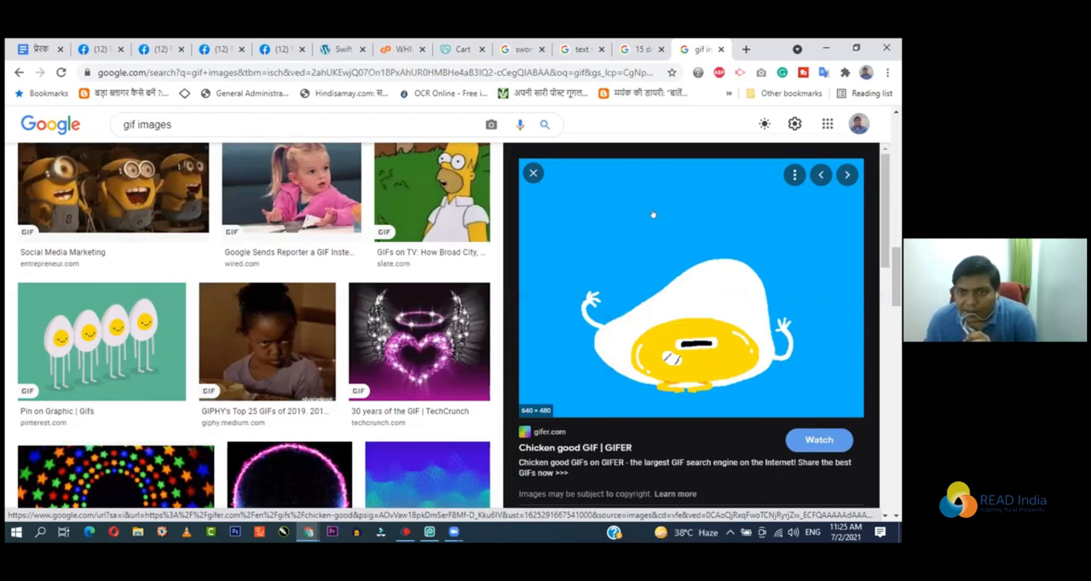
pyautogui.press('Right')
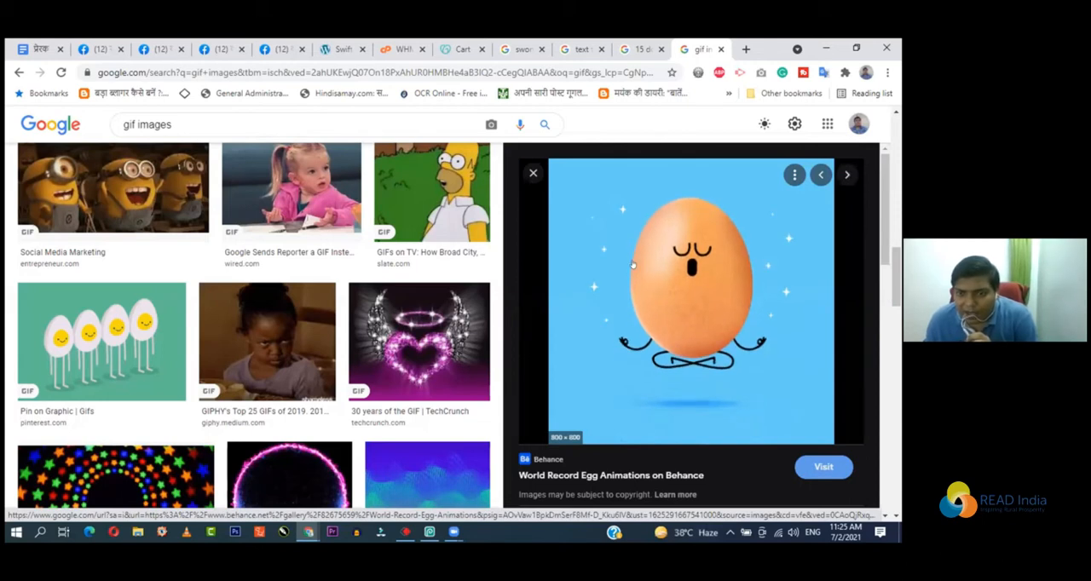
pyautogui.scroll(-2, 629, 275)
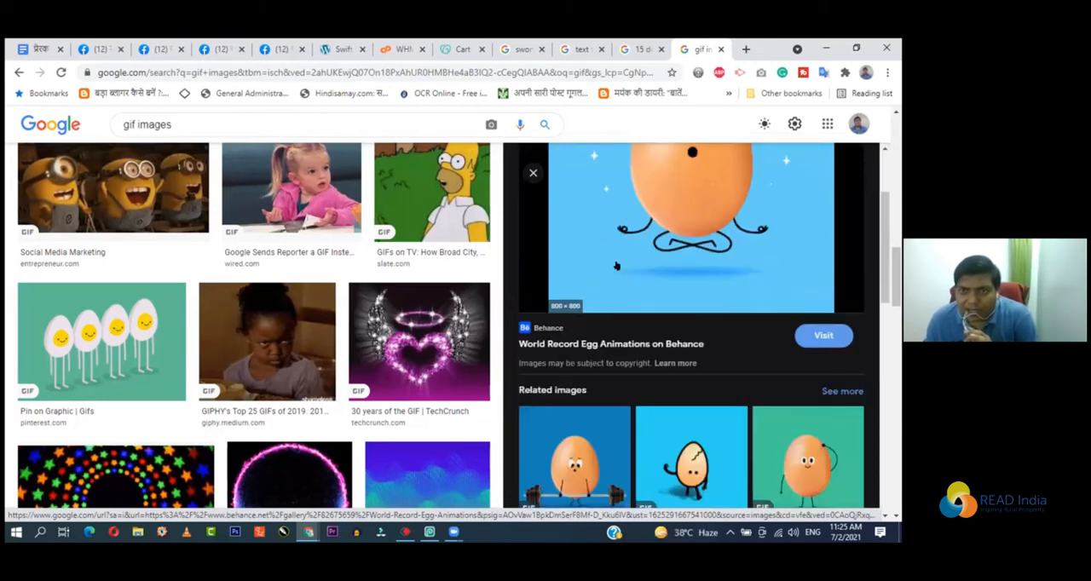
pyautogui.scroll(2, 659, 256)
# Step: Switch back to Photopea and look over the available file and edit commands
pyautogui.click(429, 533)
pyautogui.click(18, 65)
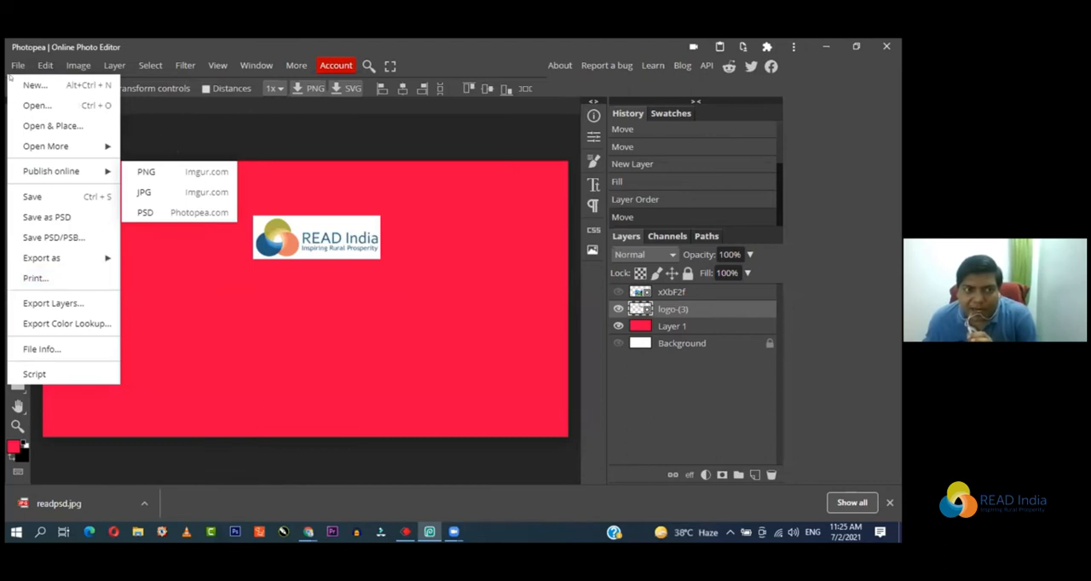
pyautogui.click(15, 67)
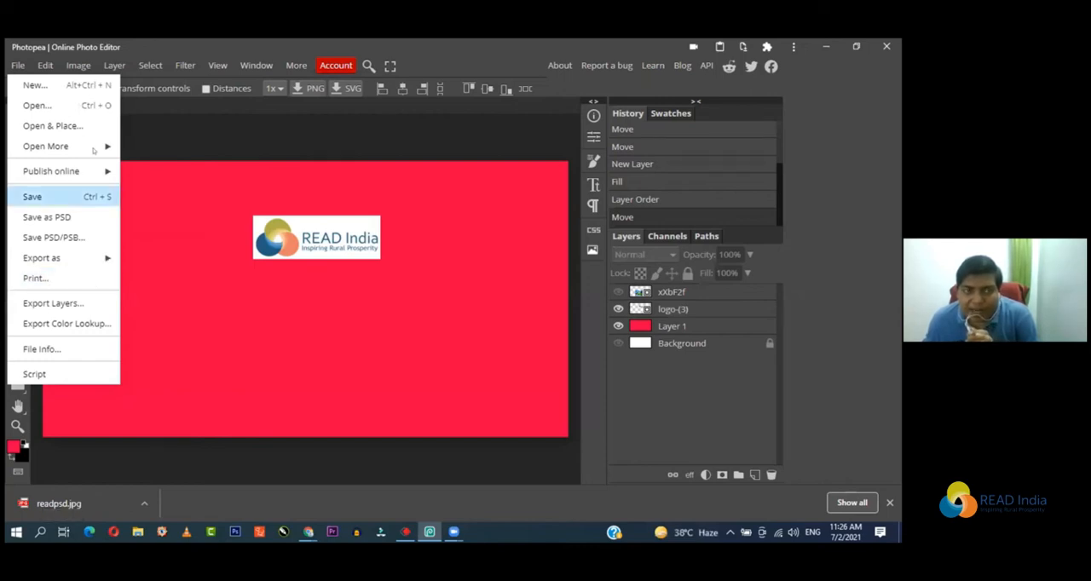
pyautogui.moveTo(48, 65)
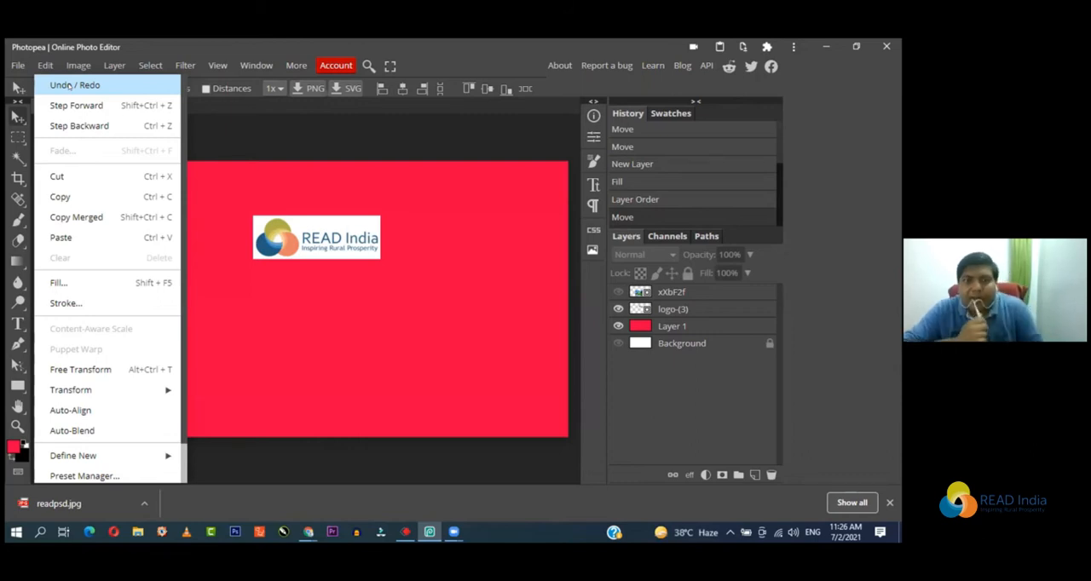
pyautogui.click(256, 154)
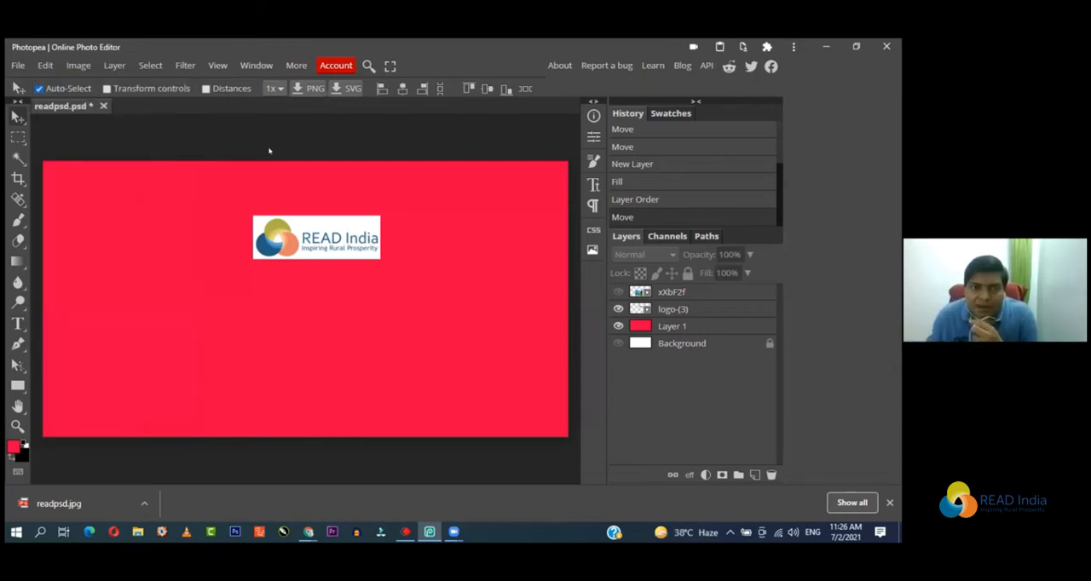
# Step: Delete the READ India logo layer and undo the deletion
pyautogui.click(292, 237)
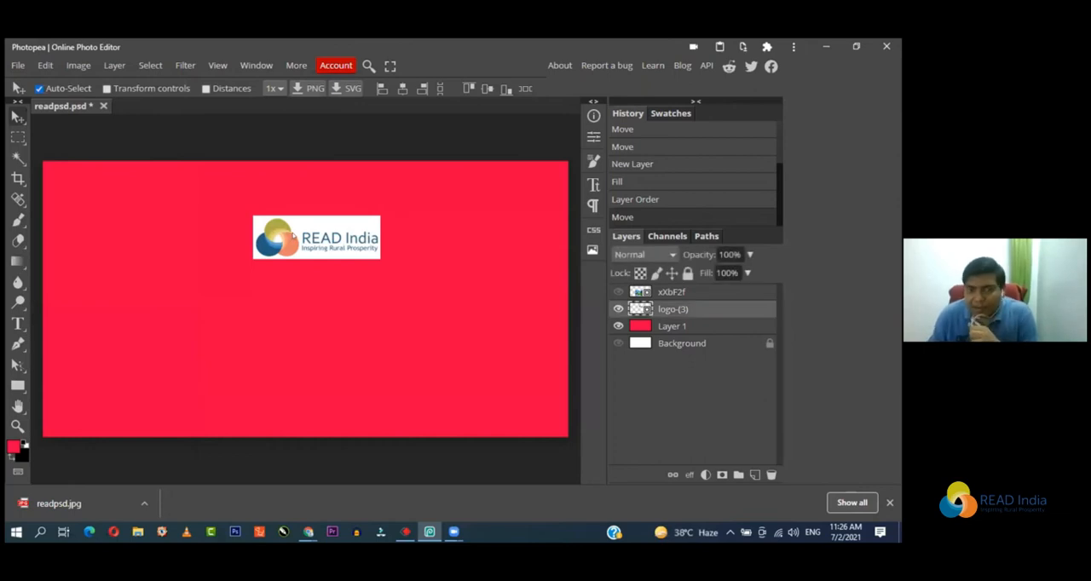
pyautogui.press('Delete')
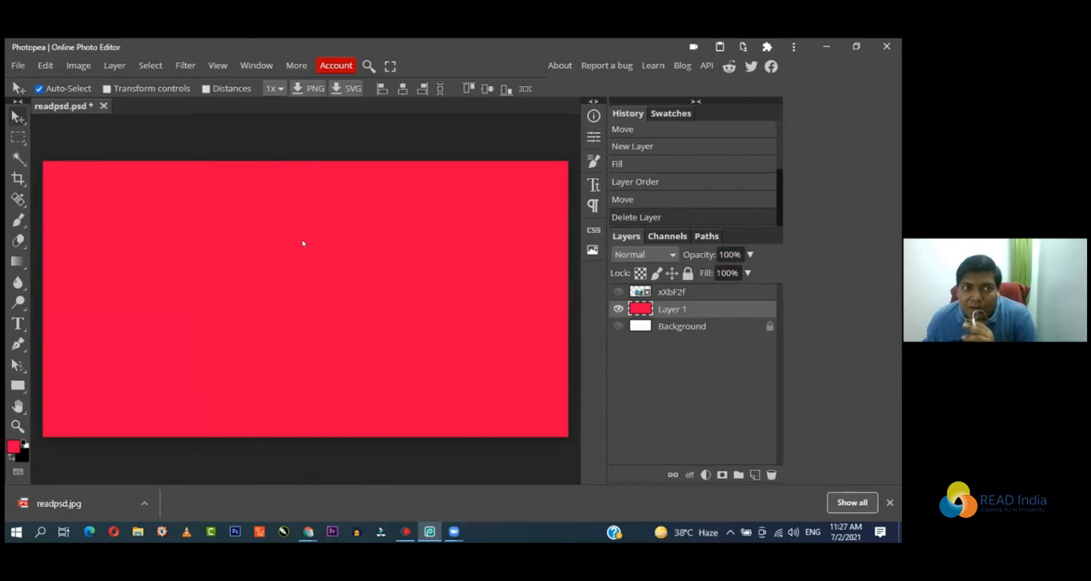
pyautogui.click(42, 68)
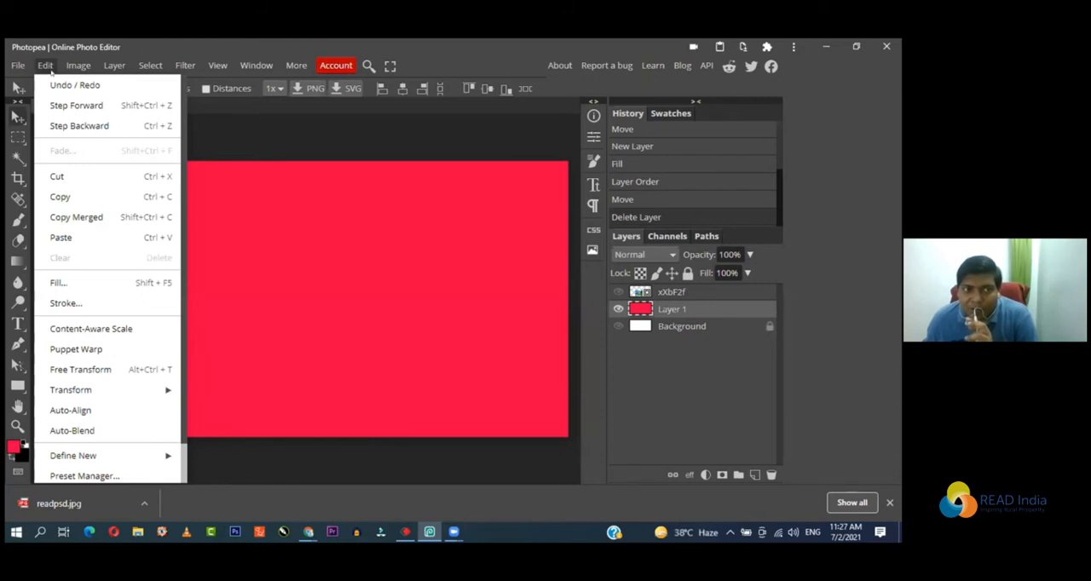
pyautogui.click(55, 86)
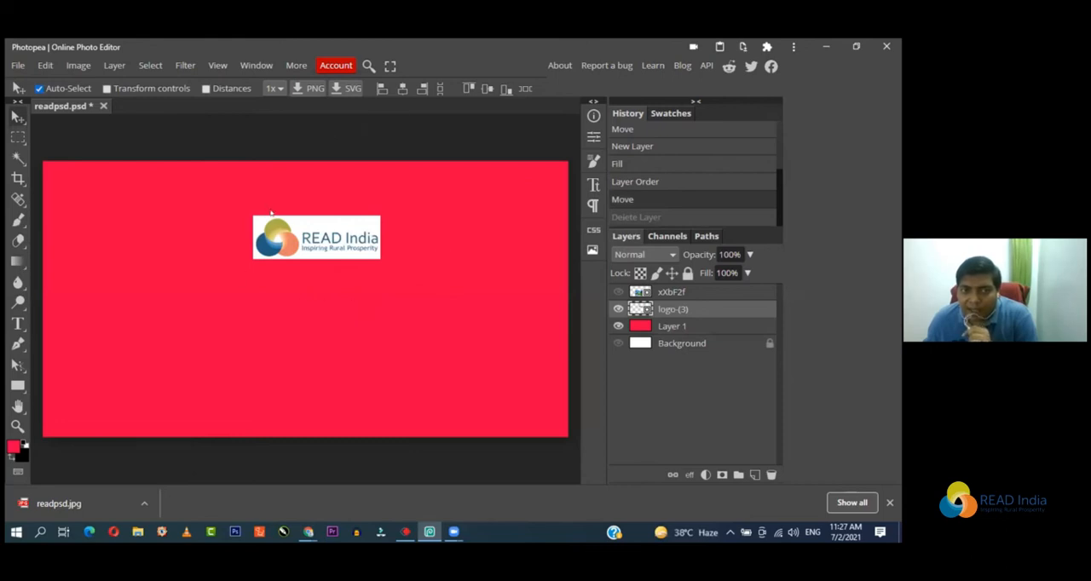
# Step: Move the READ India logo downward and to the left of the red canvas's centre
pyautogui.moveTo(284, 238); pyautogui.dragTo(269, 329)
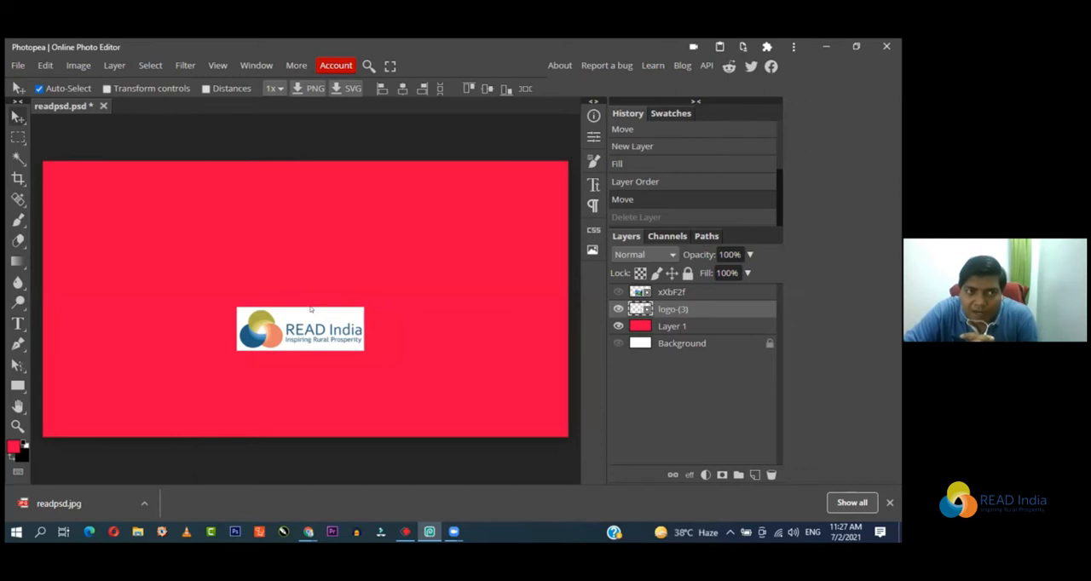
pyautogui.click(78, 64)
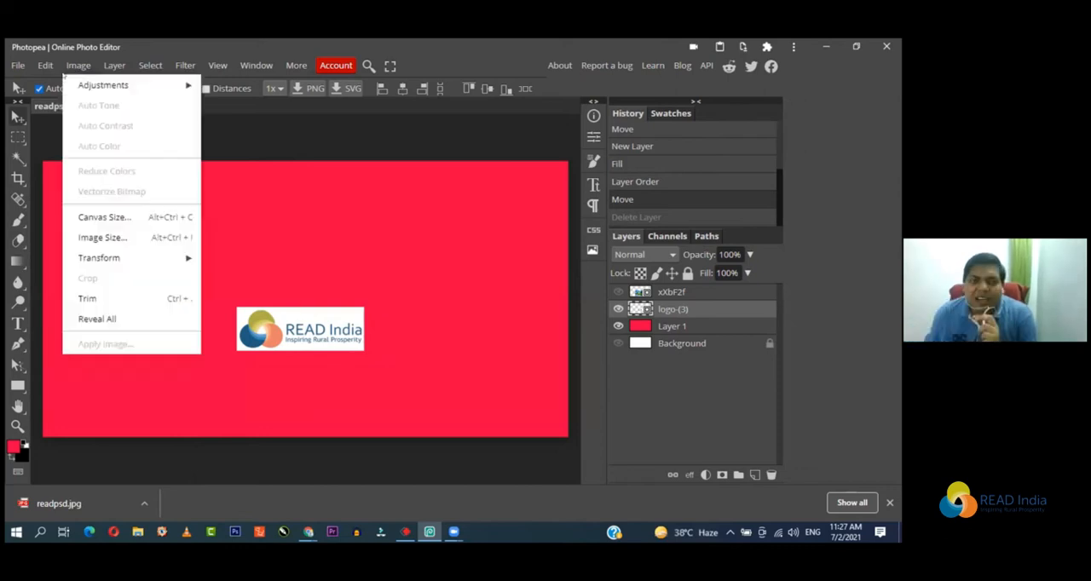
pyautogui.moveTo(40, 68)
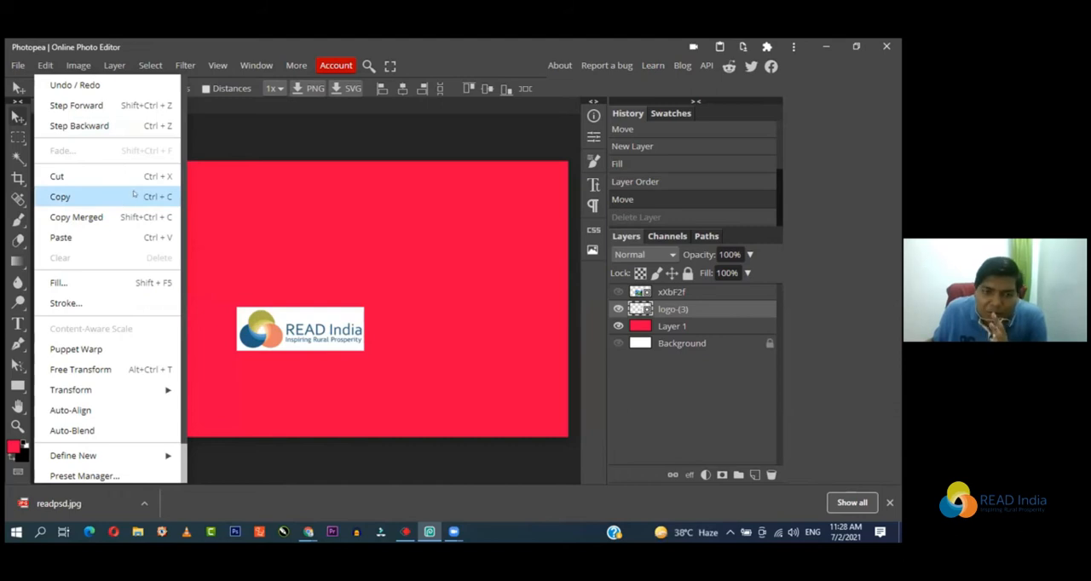
pyautogui.click(247, 317)
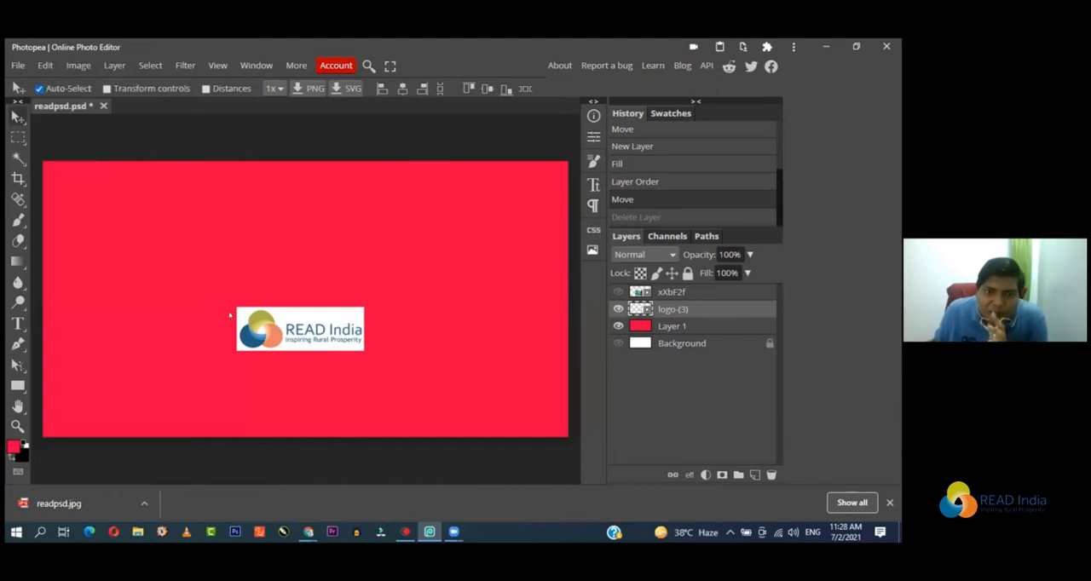
pyautogui.moveTo(290, 340); pyautogui.dragTo(236, 286)
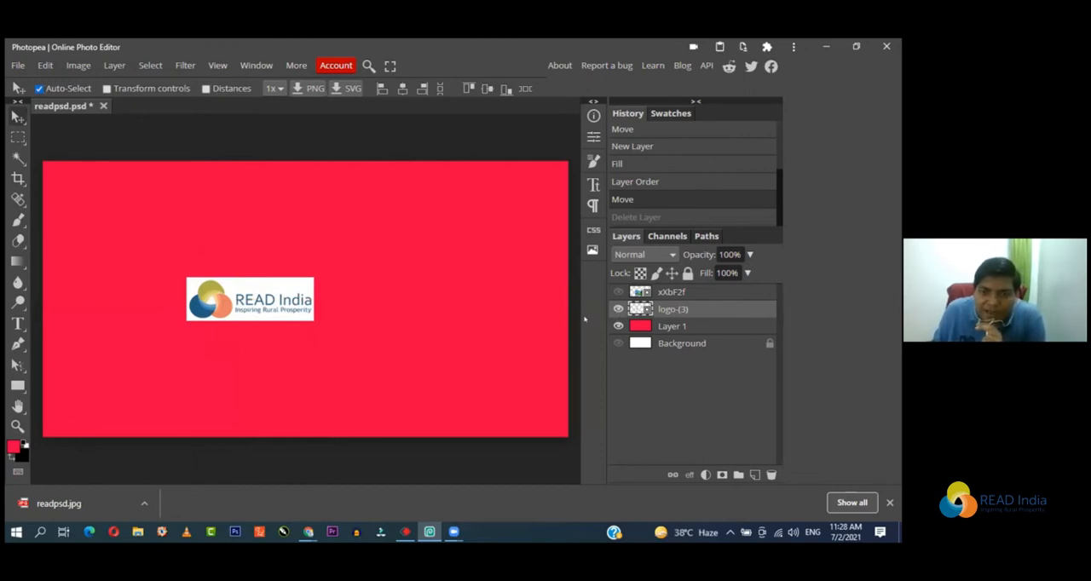
# Step: Load the logo layer's pixels as a selection and try to delete the selected content
pyautogui.keyDown('ctrl'); pyautogui.click(639, 308); pyautogui.keyUp('ctrl')
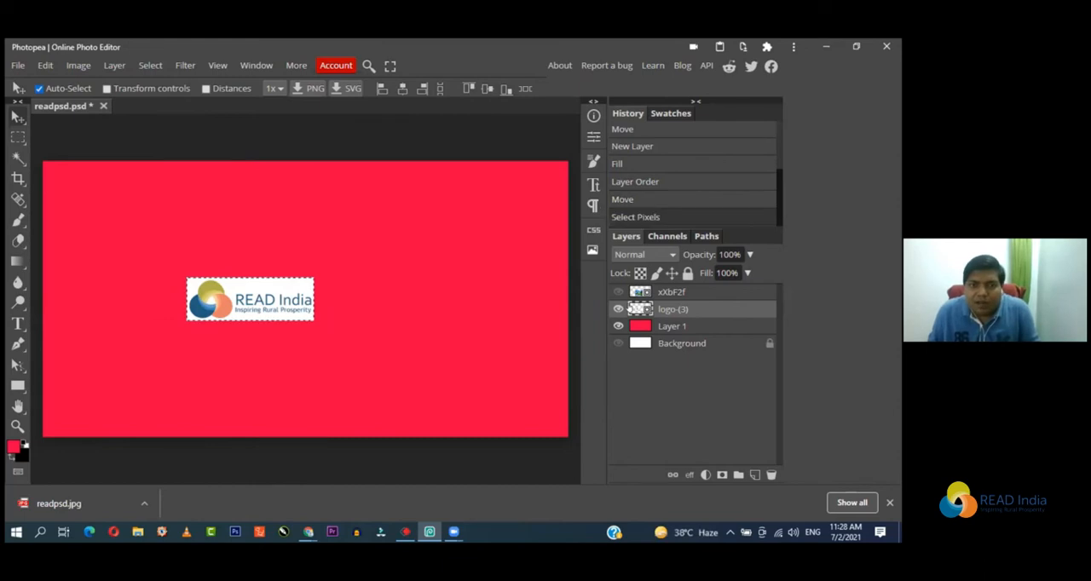
pyautogui.press('Delete')
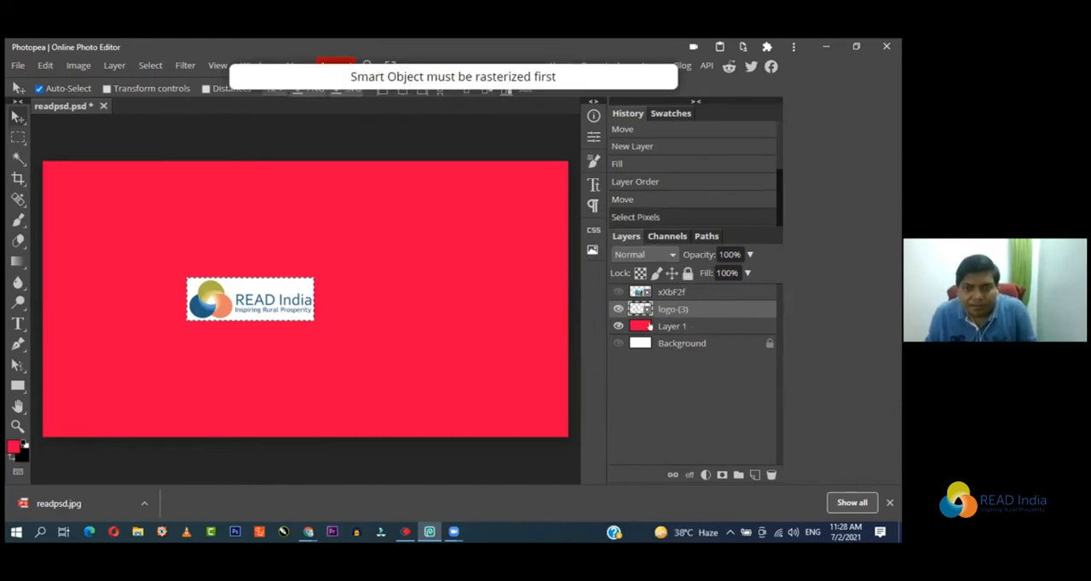
pyautogui.rightClick(671, 312)
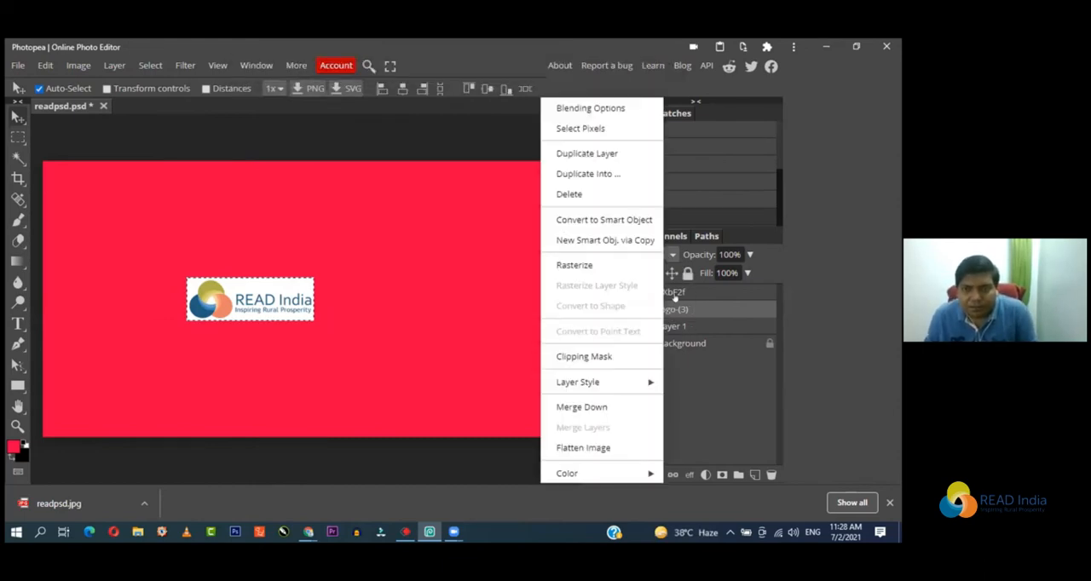
pyautogui.rightClick(675, 296)
pyautogui.click(713, 389)
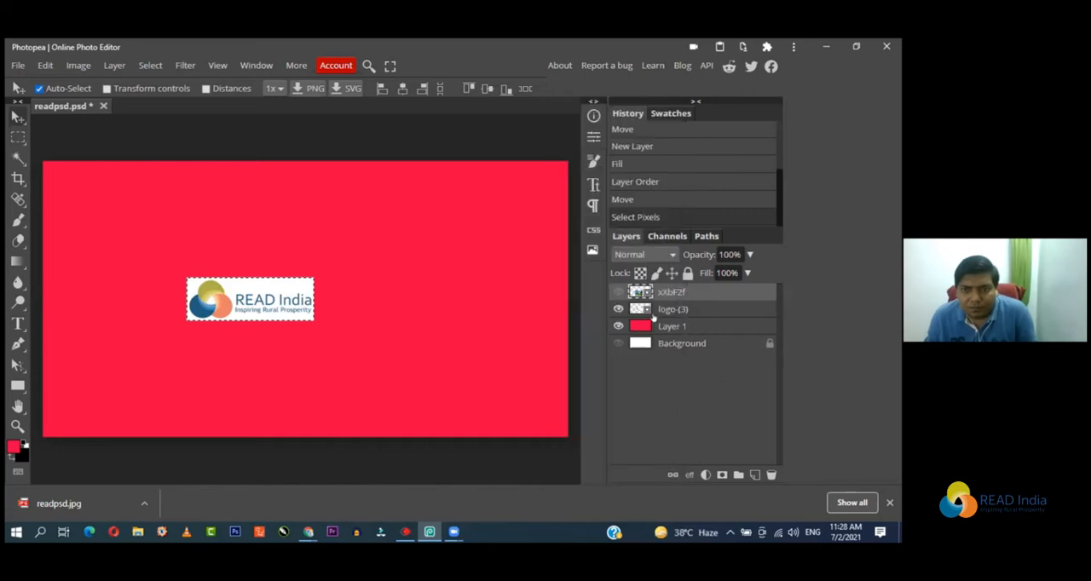
# Step: Rasterize the logo layer and clear the selected logo pixels
pyautogui.rightClick(658, 310)
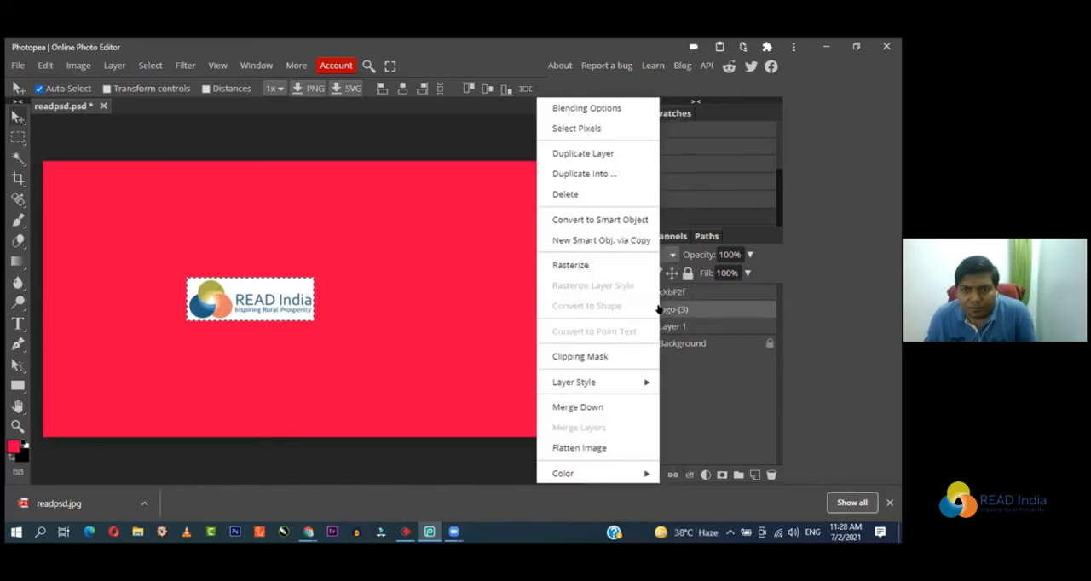
pyautogui.click(597, 265)
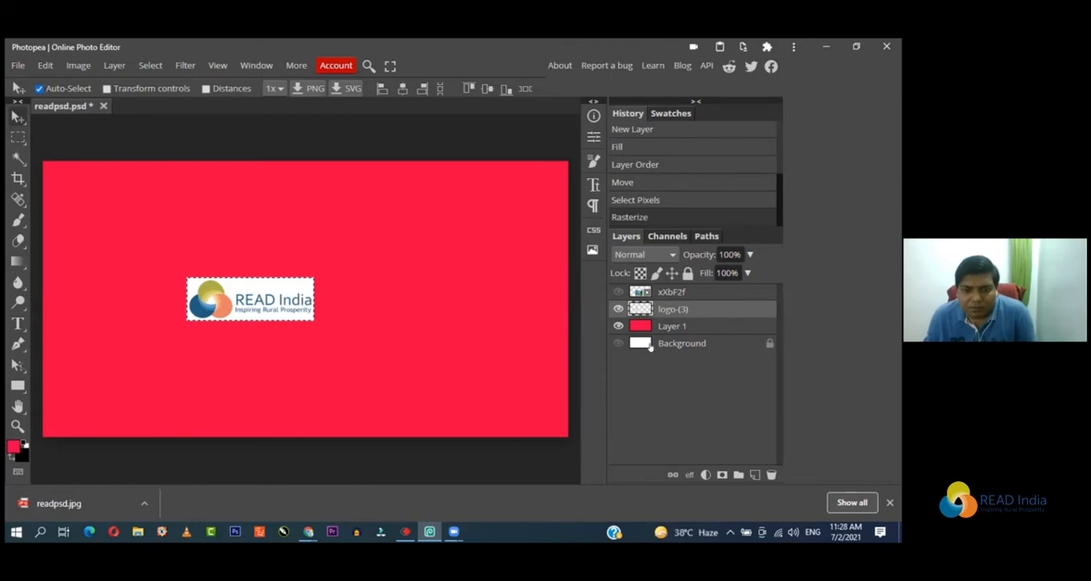
pyautogui.press('Delete')
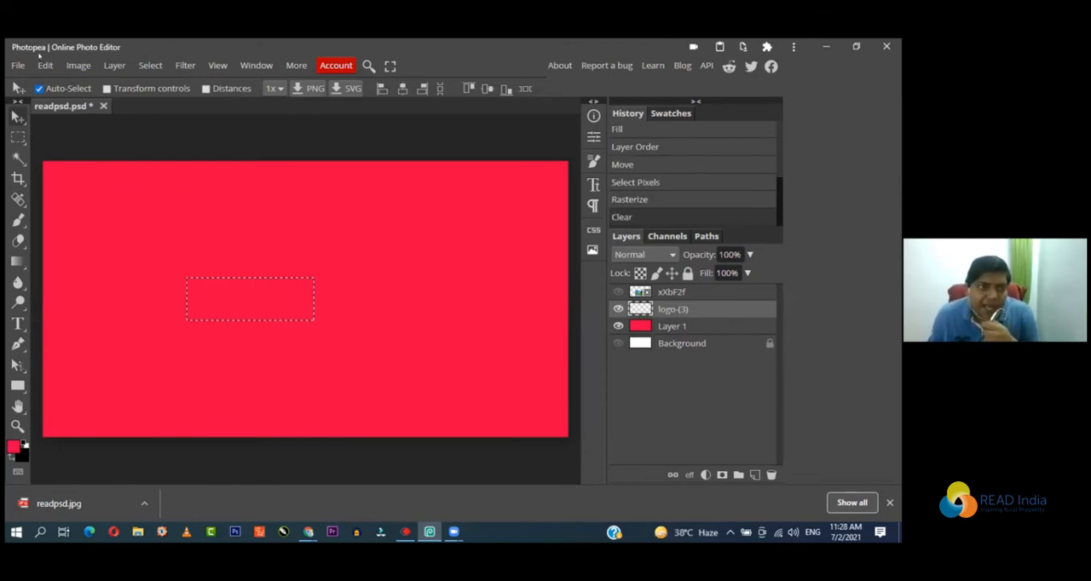
pyautogui.click(18, 65)
pyautogui.click(29, 88)
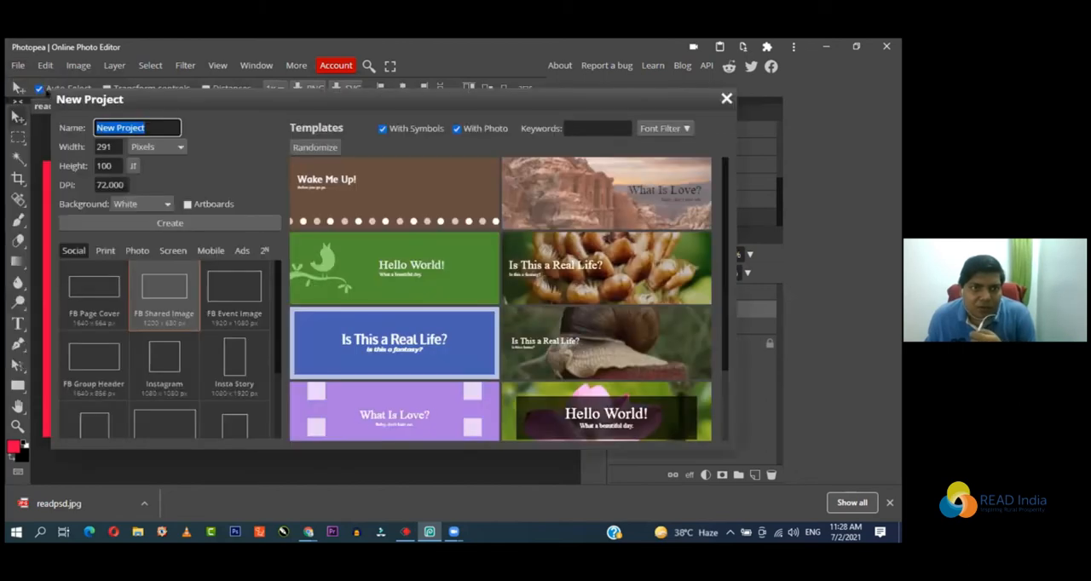
pyautogui.click(203, 224)
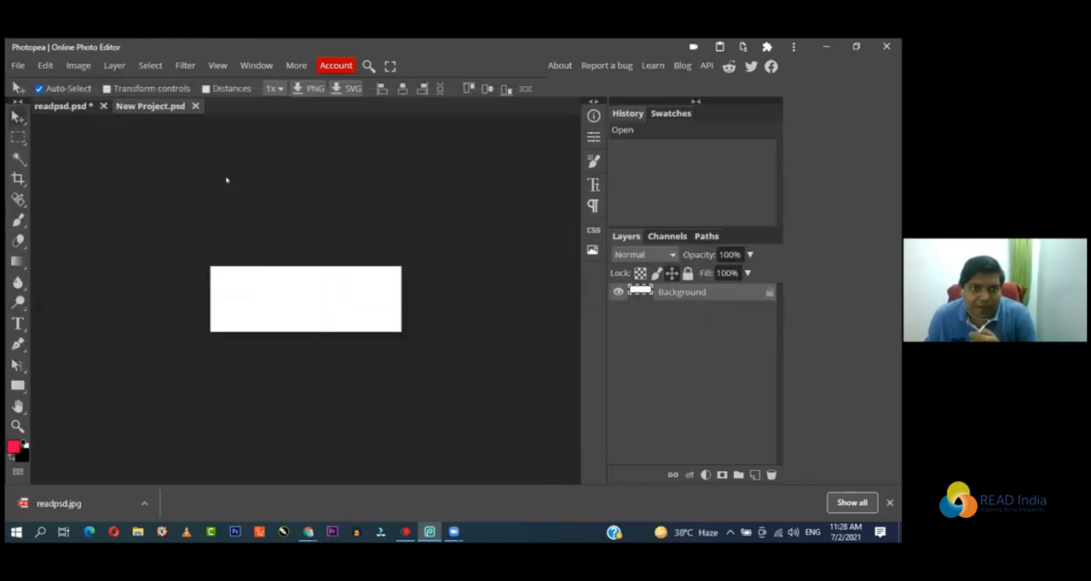
pyautogui.click(195, 106)
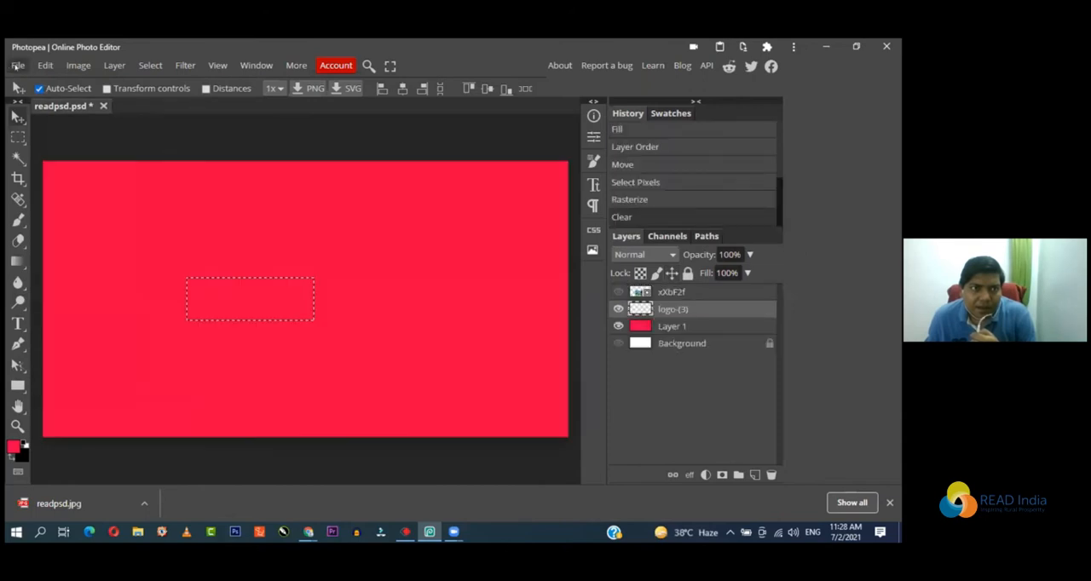
# Step: Create a new project with a white background at the FB Shared Image size, 1200 x 630 px
pyautogui.click(17, 65)
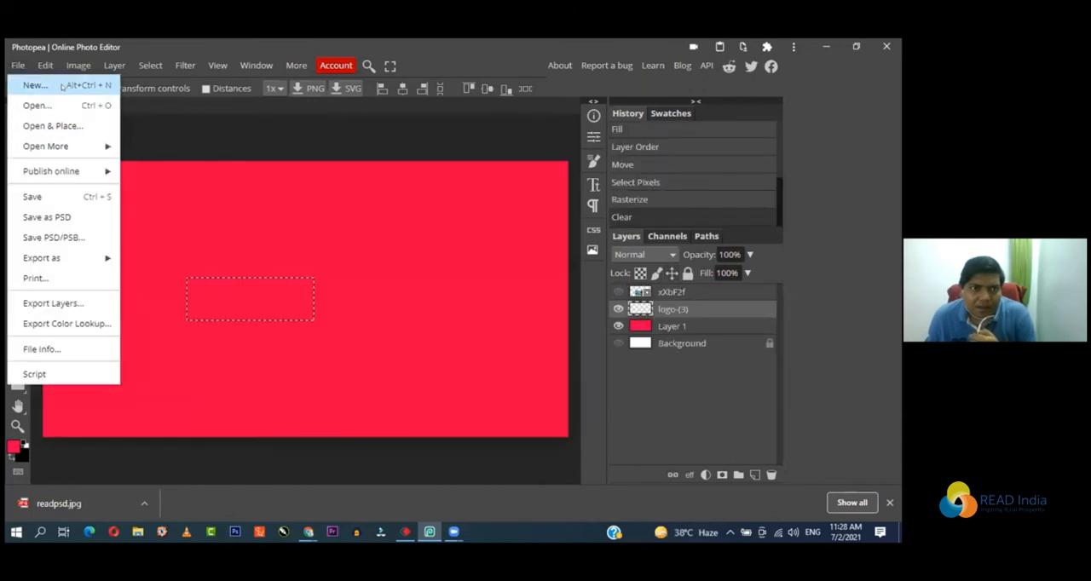
pyautogui.click(62, 86)
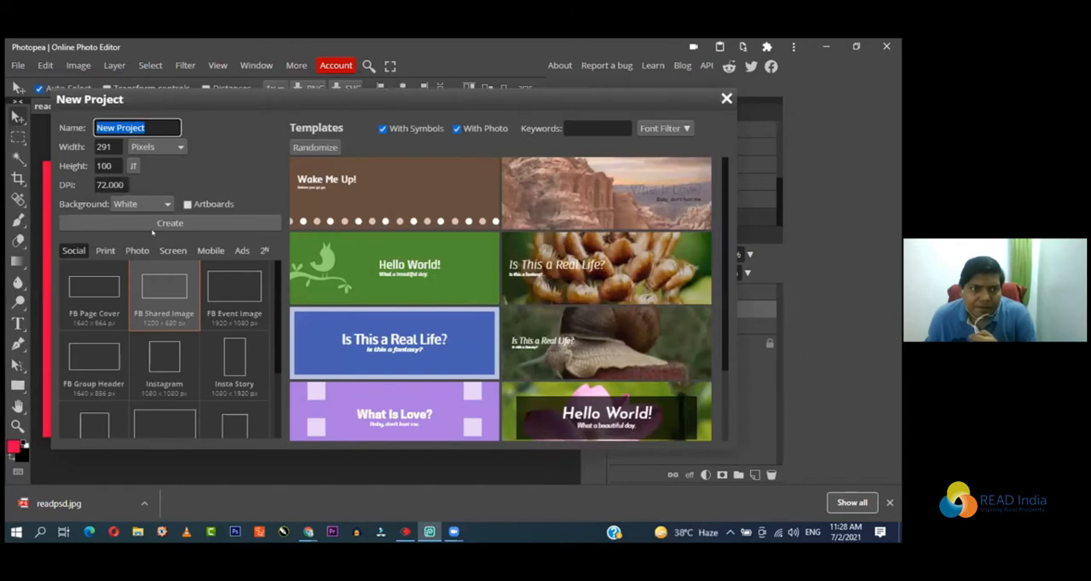
pyautogui.click(155, 223)
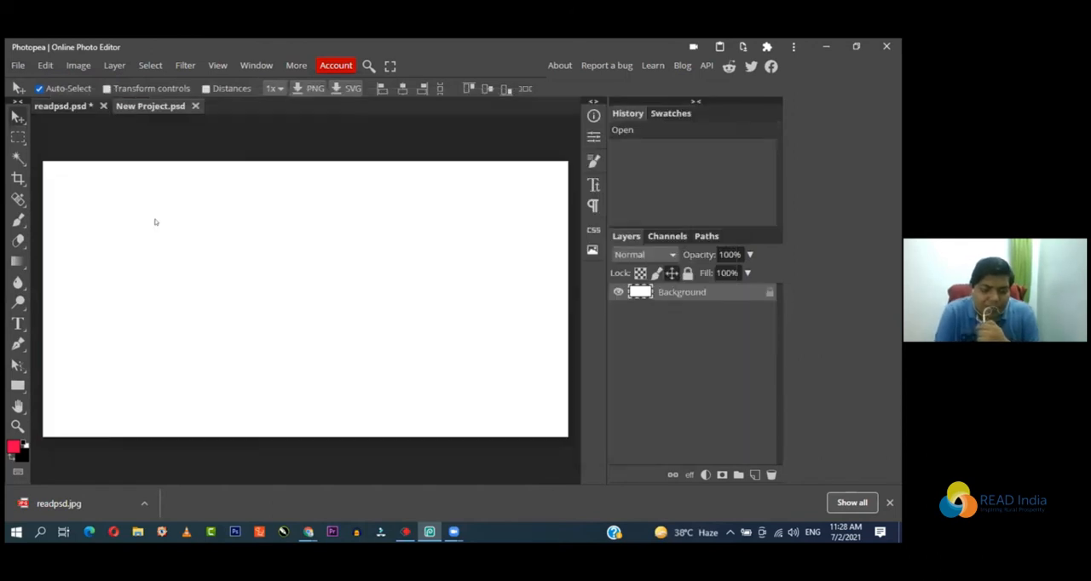
# Step: Paste the READ India logo twice onto the white canvas and place the two copies side by side along the lower part
pyautogui.hotkey('ctrl', 'v')
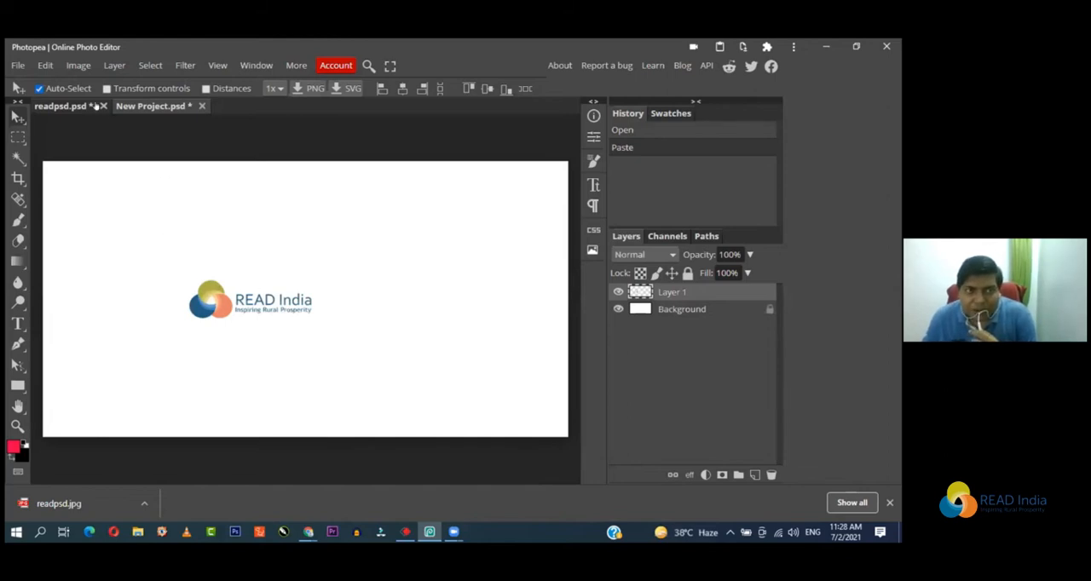
pyautogui.click(45, 66)
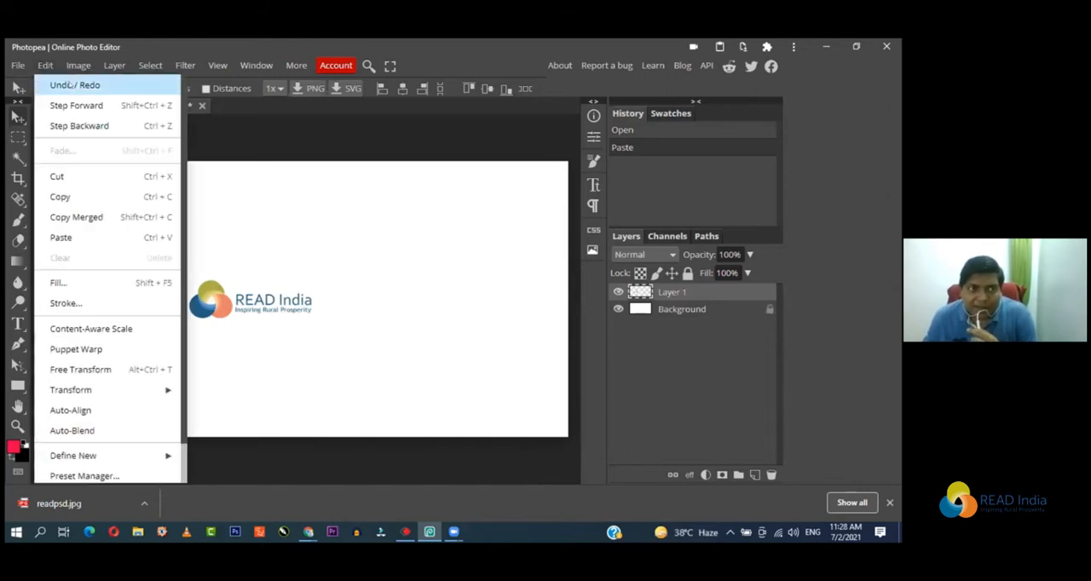
pyautogui.click(82, 236)
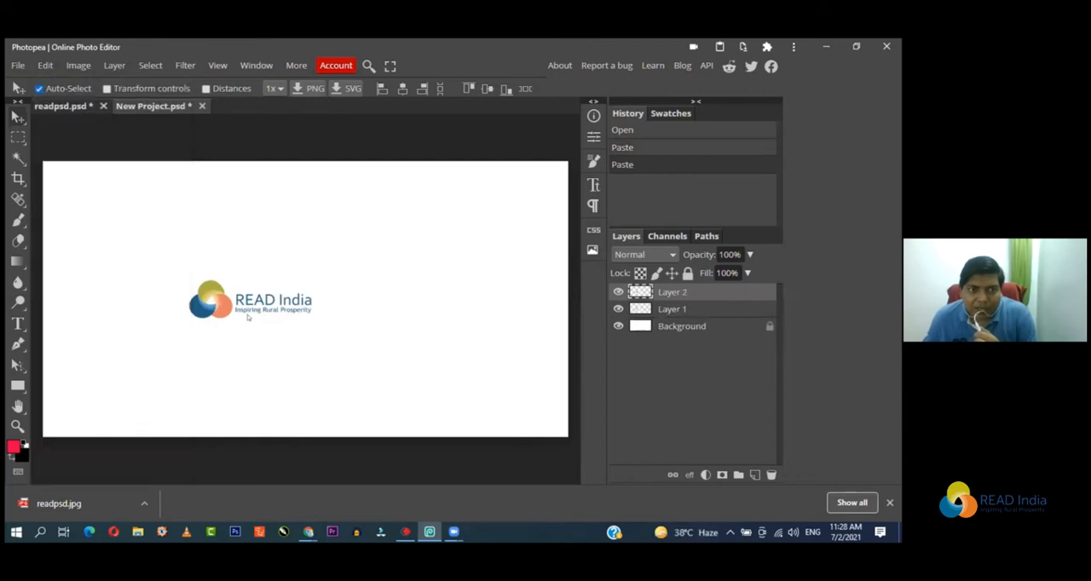
pyautogui.moveTo(253, 311); pyautogui.dragTo(449, 307)
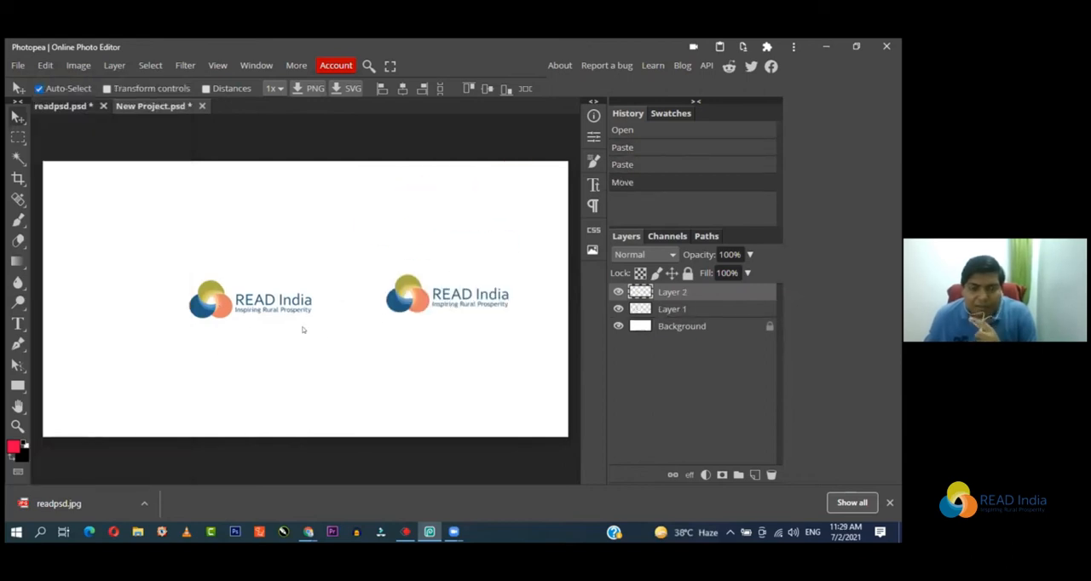
pyautogui.moveTo(285, 316); pyautogui.dragTo(233, 390)
pyautogui.click(363, 328)
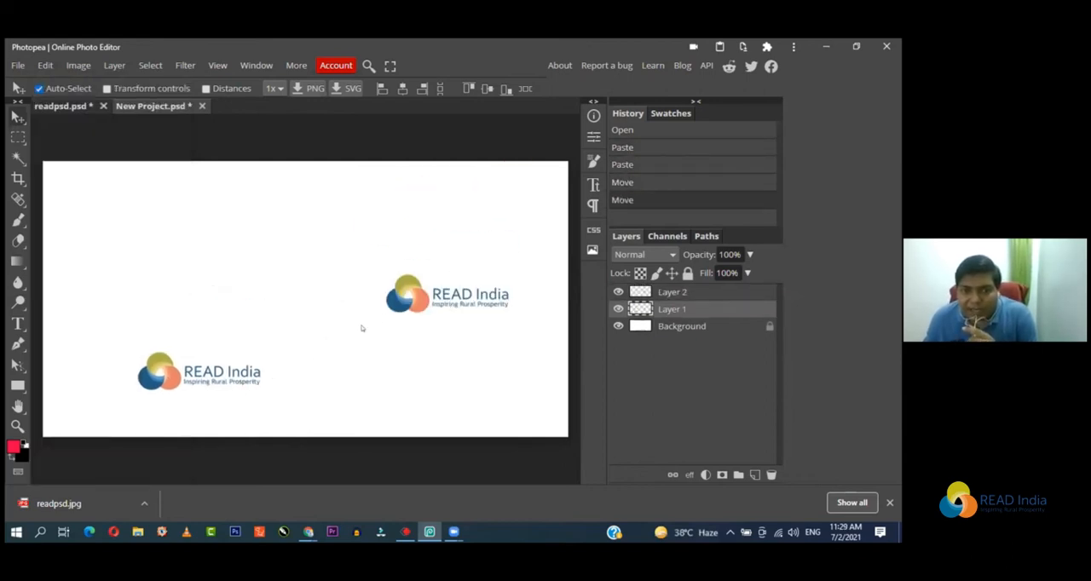
pyautogui.moveTo(401, 317); pyautogui.dragTo(316, 394)
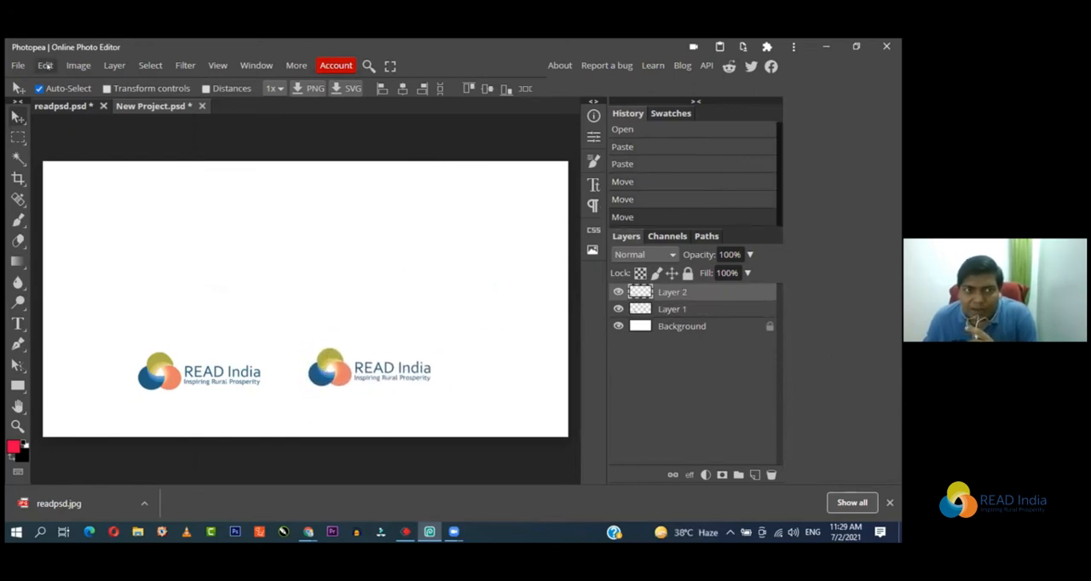
# Step: Paste two more logo copies, placing one near the canvas's left edge and the other above the lower-right copy
pyautogui.click(45, 66)
pyautogui.moveTo(74, 67)
pyautogui.moveTo(39, 67)
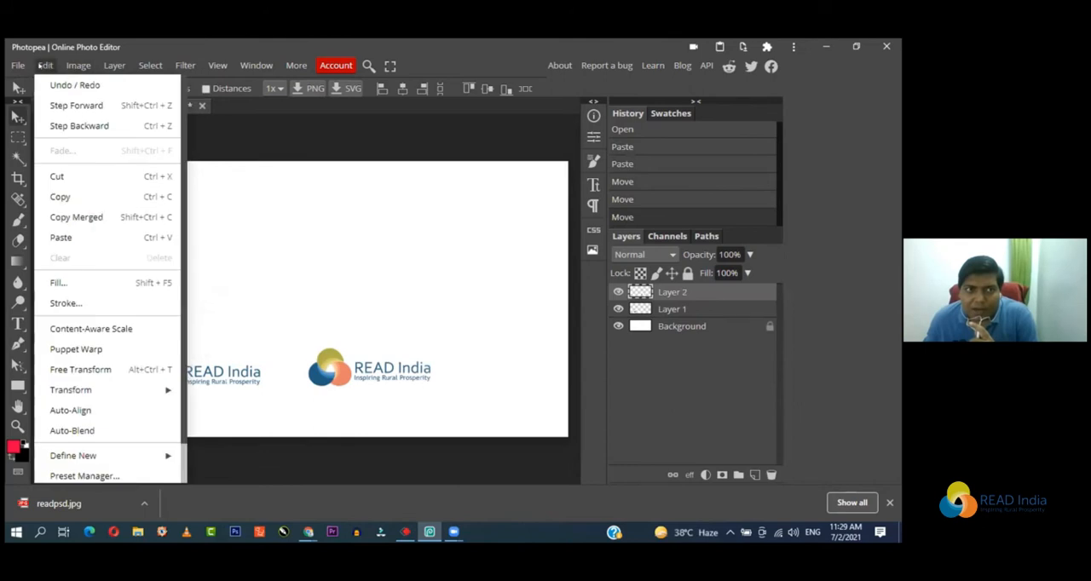
pyautogui.click(89, 237)
pyautogui.moveTo(247, 302); pyautogui.dragTo(131, 312)
pyautogui.click(45, 66)
pyautogui.click(101, 236)
pyautogui.moveTo(220, 307); pyautogui.dragTo(383, 267)
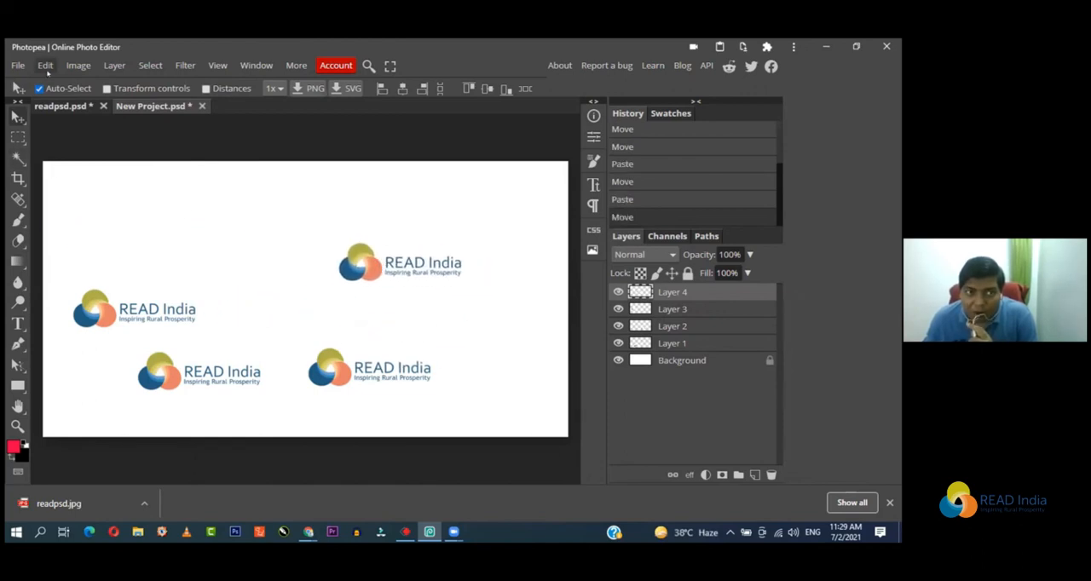
# Step: In readpsd.psd, undo the clearing of the logo and deselect the selection
pyautogui.click(46, 71)
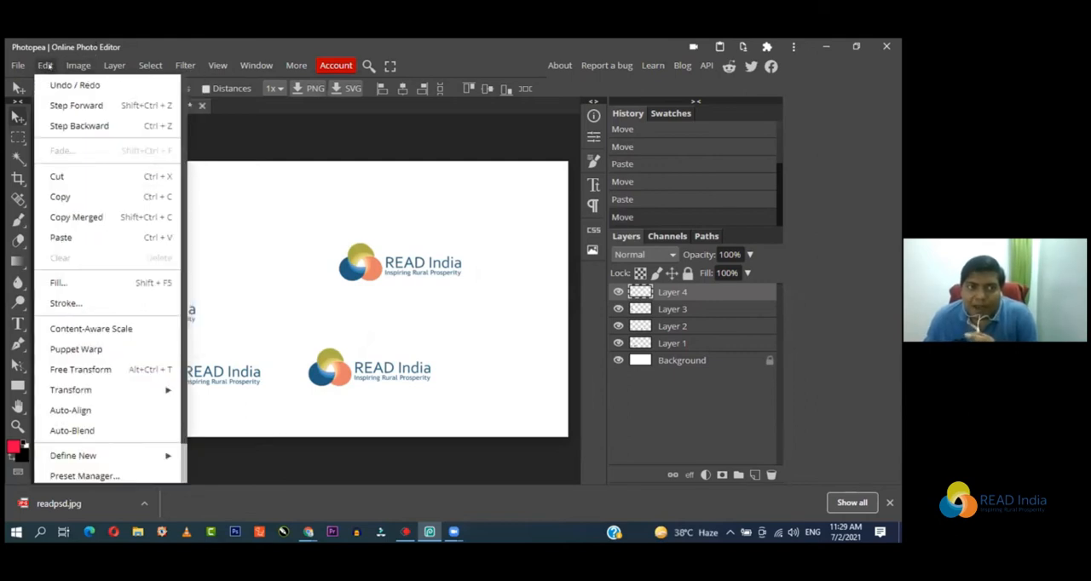
pyautogui.click(261, 138)
pyautogui.click(49, 106)
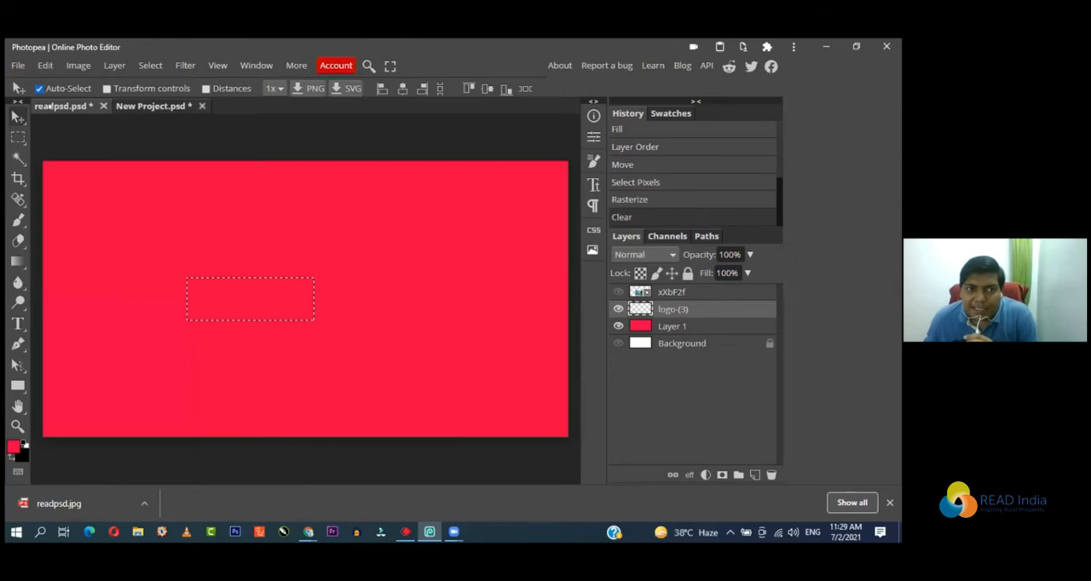
pyautogui.hotkey('ctrl', 'z')
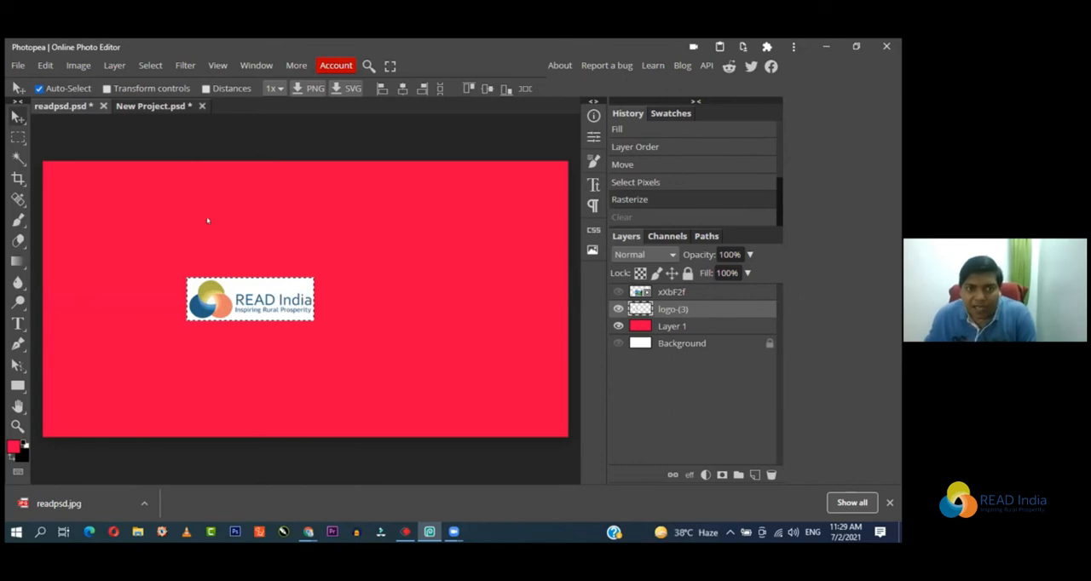
pyautogui.hotkey('ctrl', 'd')
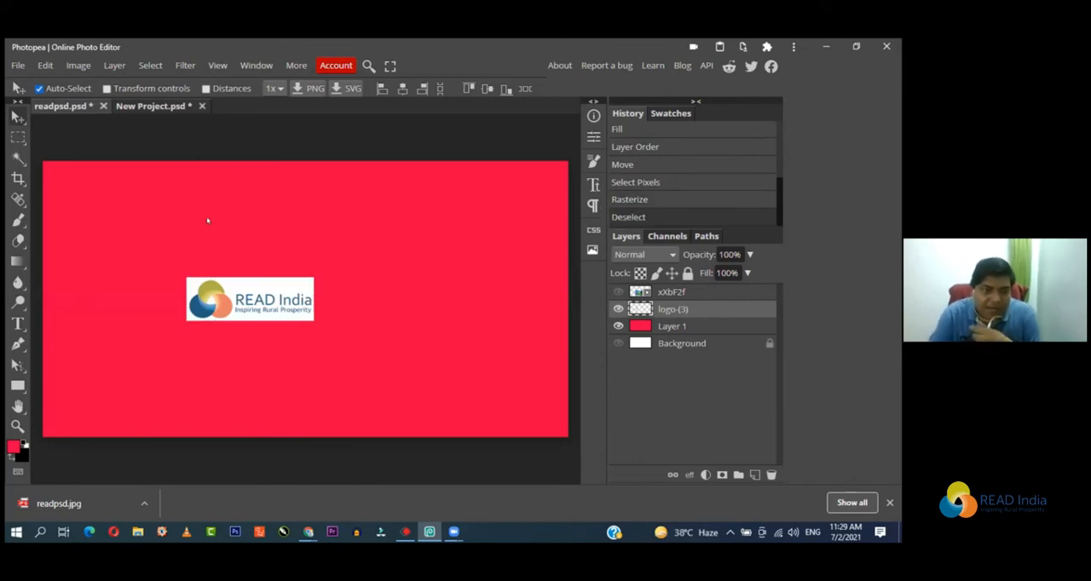
# Step: Return to New Project.psd, paste a fifth logo copy and move it to the upper left of the canvas
pyautogui.click(62, 105)
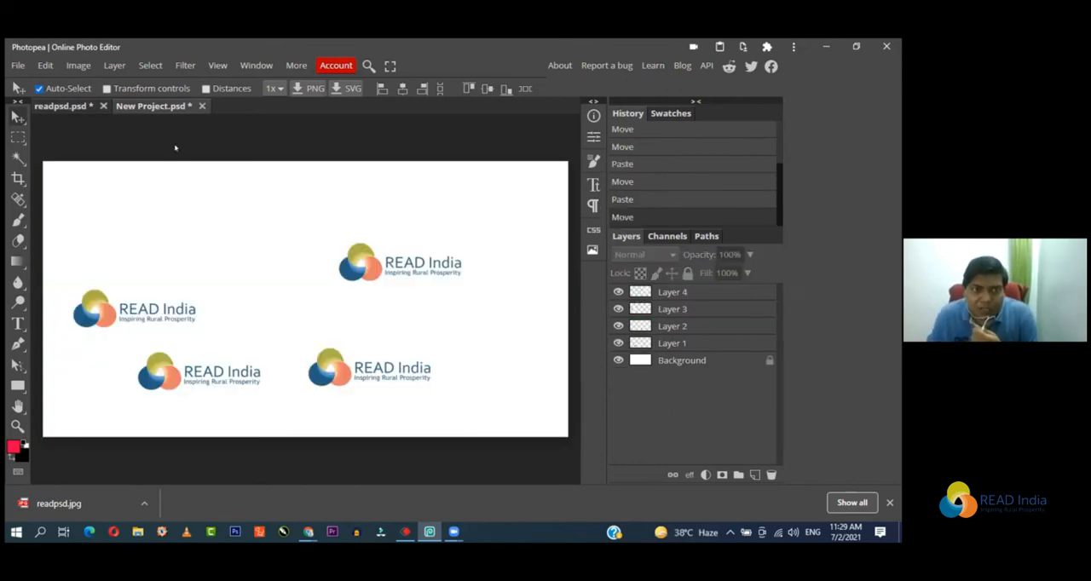
pyautogui.click(42, 66)
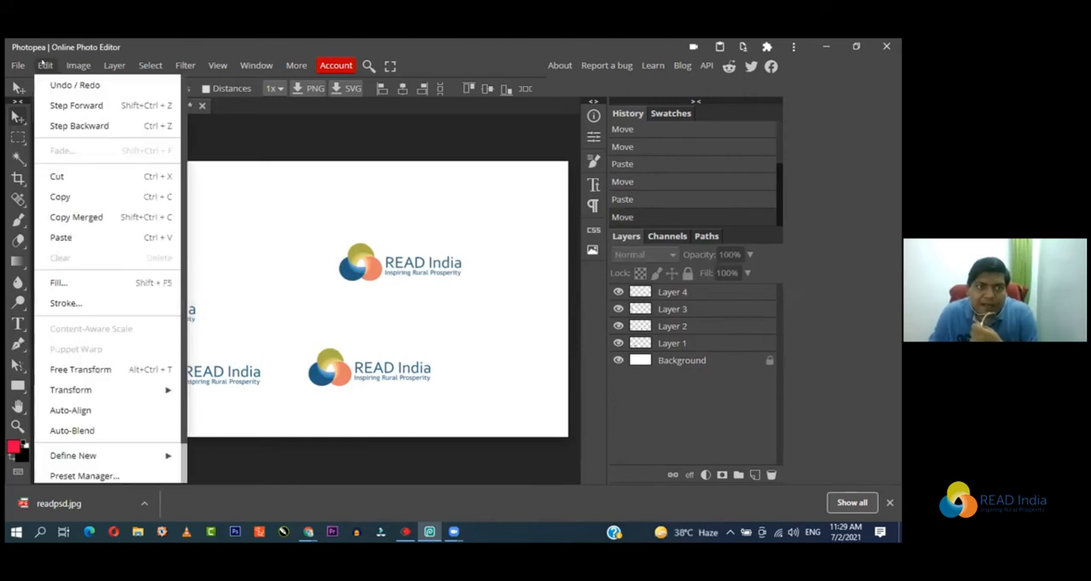
pyautogui.click(111, 240)
pyautogui.moveTo(295, 302); pyautogui.dragTo(246, 222)
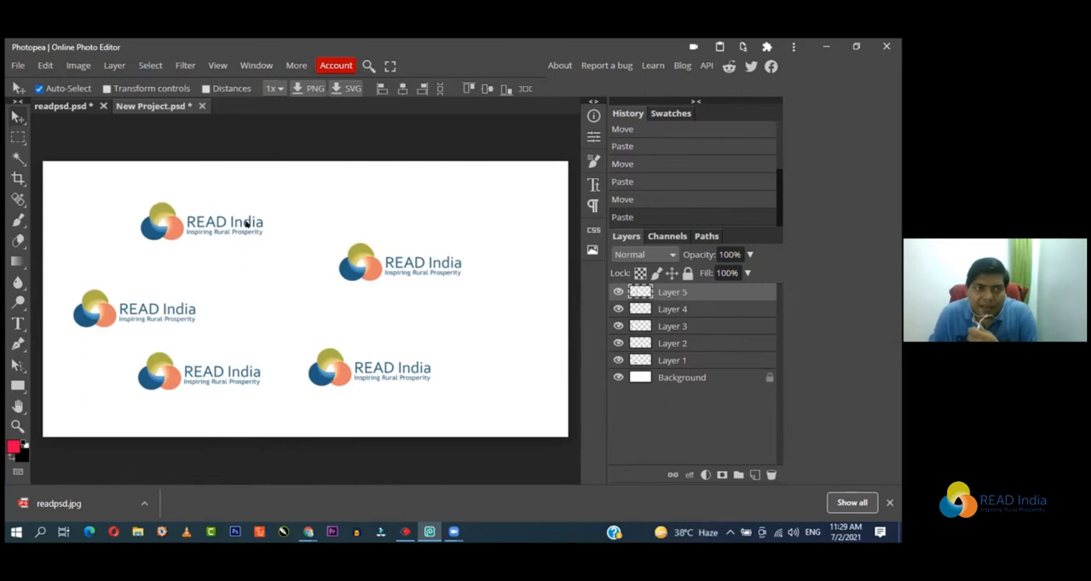
# Step: Move the logo copy at the canvas's left edge up so that it overlaps the upper-left copy
pyautogui.click(45, 67)
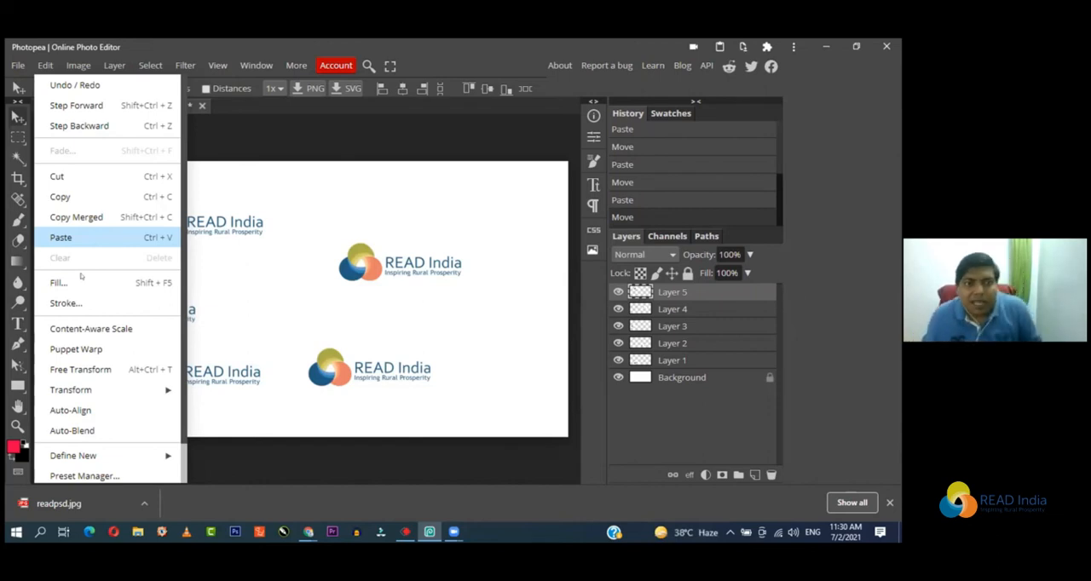
pyautogui.click(125, 215)
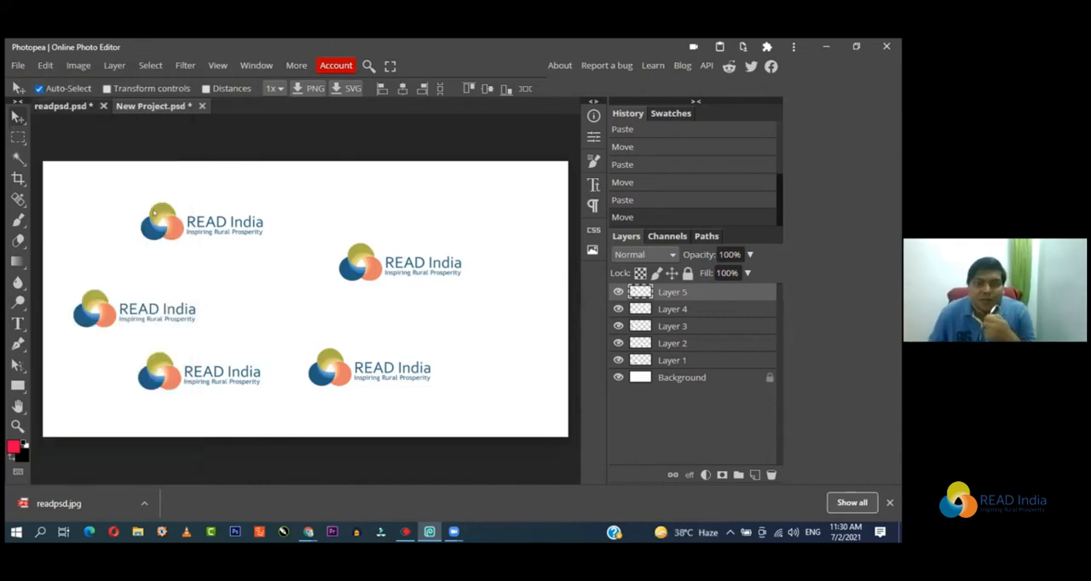
pyautogui.moveTo(153, 312); pyautogui.dragTo(267, 193)
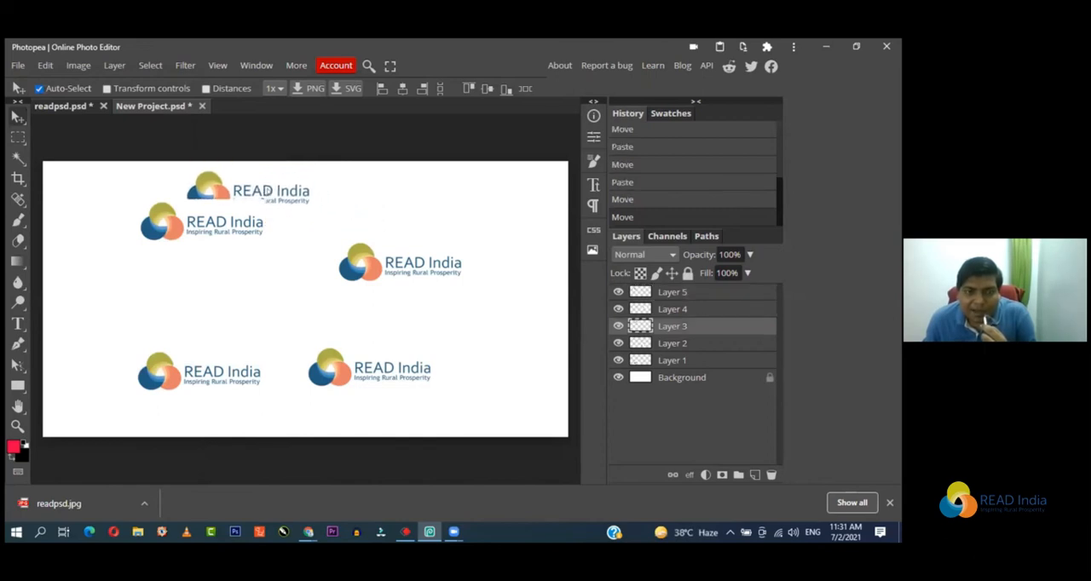
# Step: Draw a rectangular selection around the two overlapping logos and copy them with Copy Merged
pyautogui.click(20, 138)
pyautogui.moveTo(120, 161); pyautogui.dragTo(315, 249)
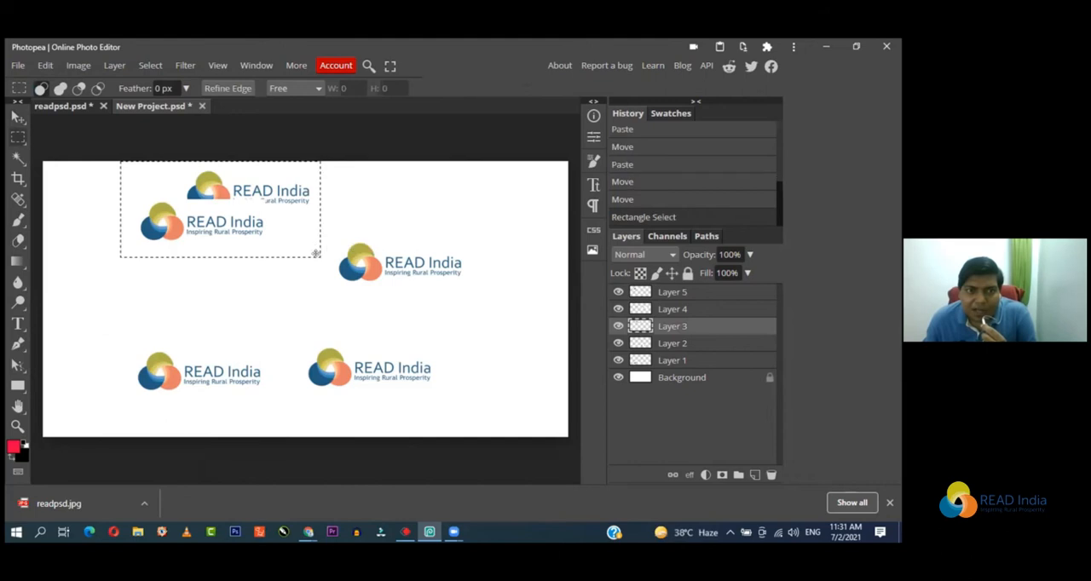
pyautogui.click(45, 66)
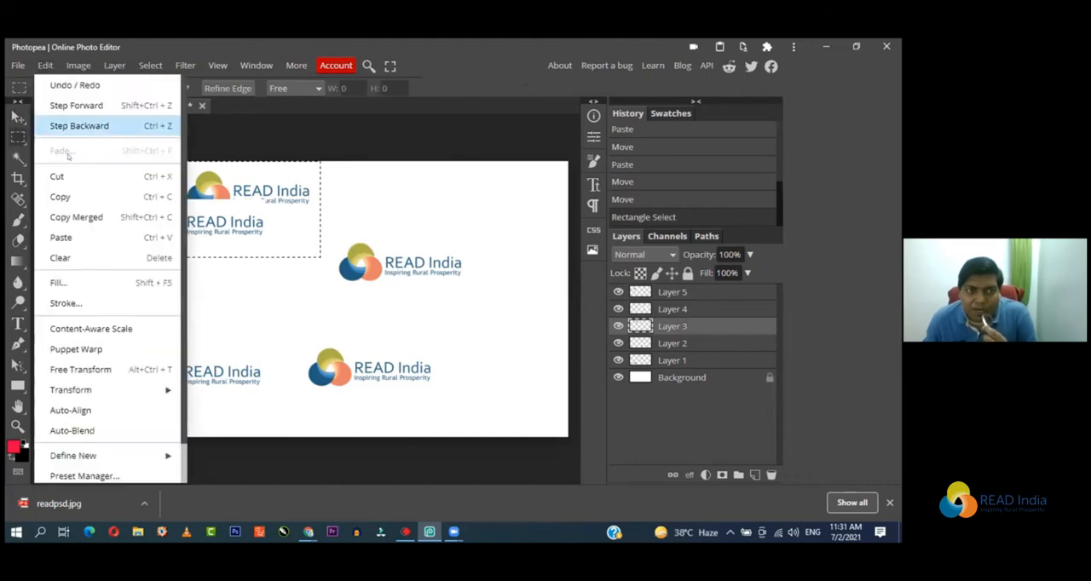
pyautogui.click(73, 217)
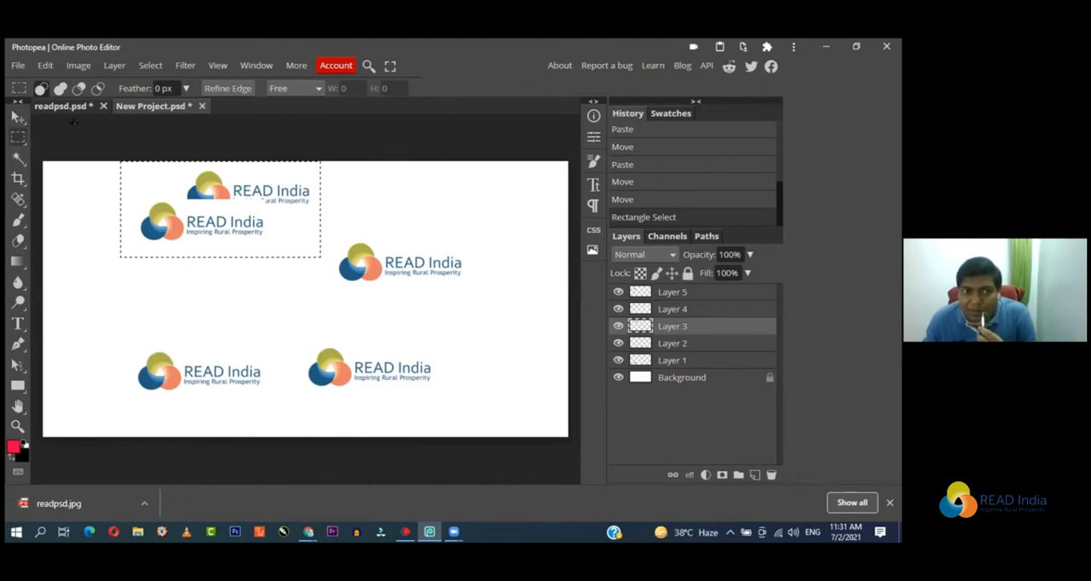
# Step: Switch to readpsd.psd and make its red fill layer active with the Move tool
pyautogui.click(63, 106)
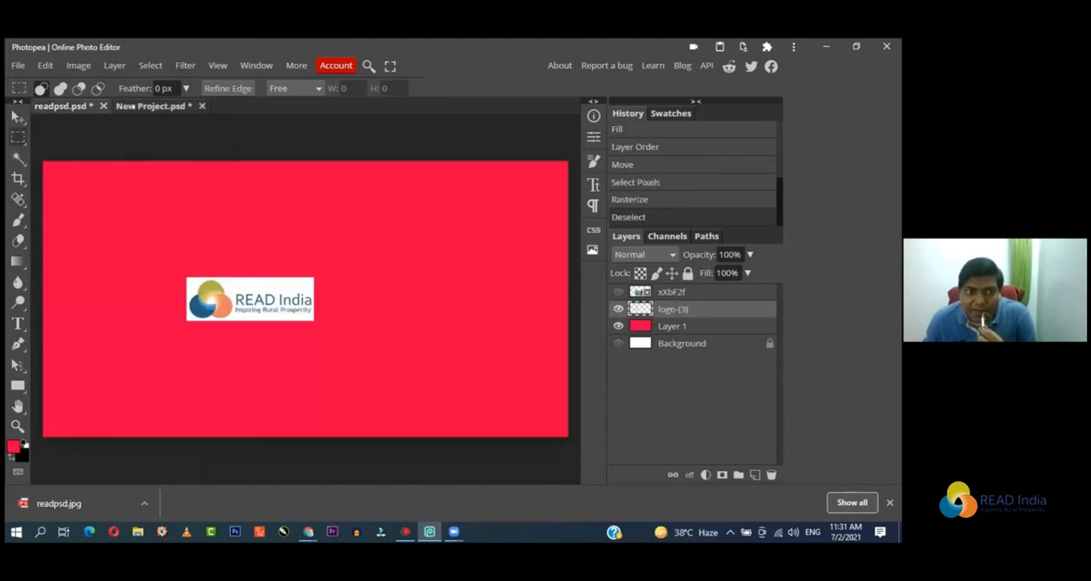
pyautogui.click(132, 106)
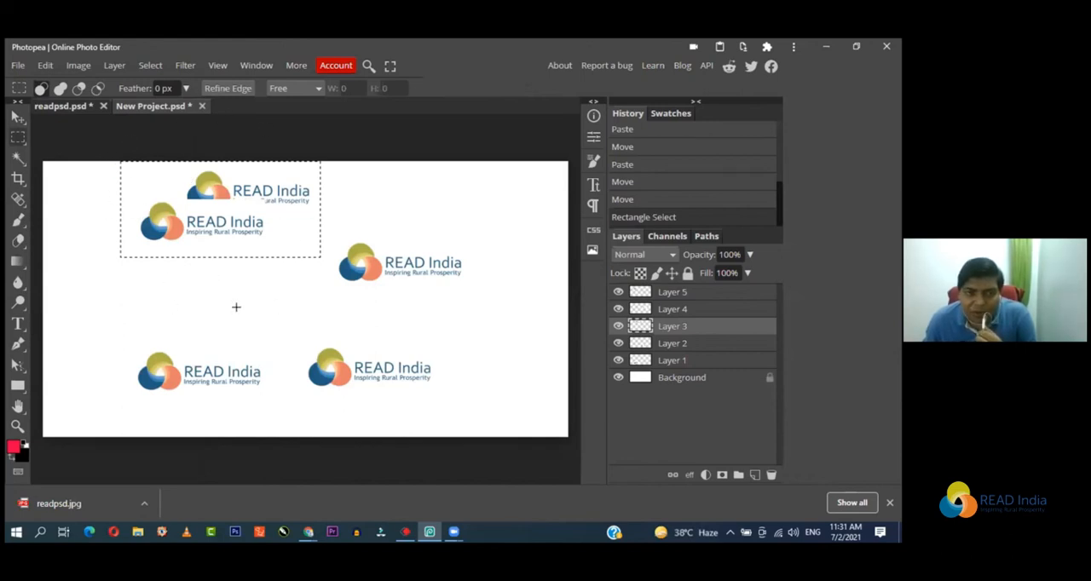
pyautogui.click(63, 106)
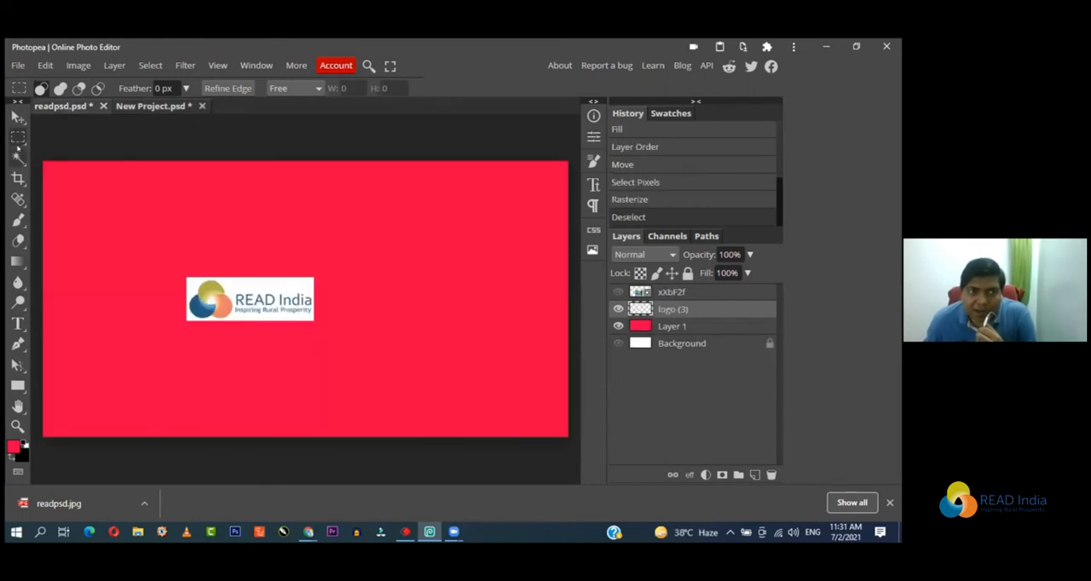
pyautogui.click(18, 117)
pyautogui.click(115, 203)
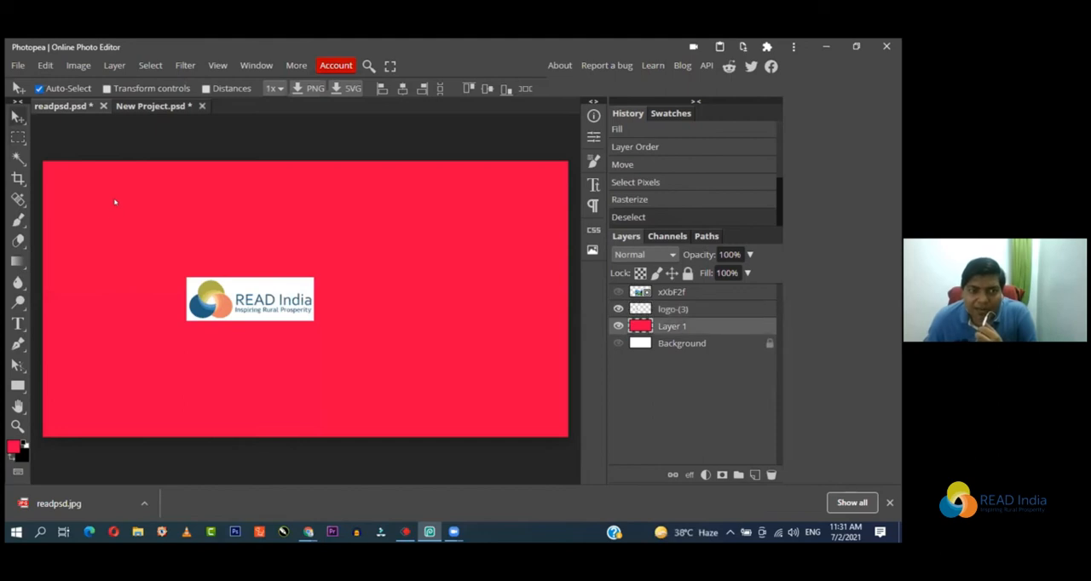
pyautogui.hotkey('ctrl', 'v')
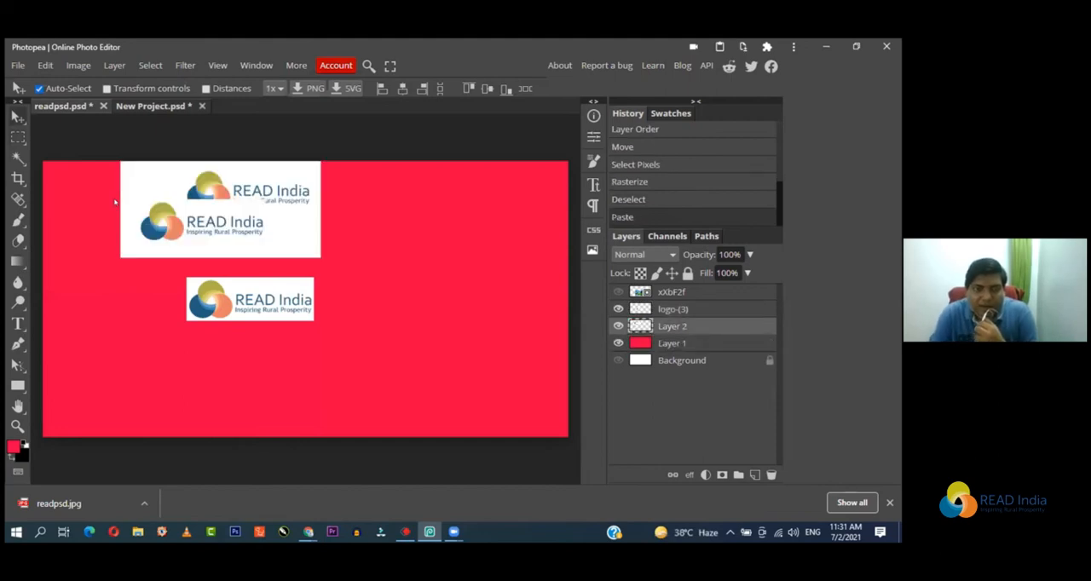
pyautogui.moveTo(186, 221); pyautogui.dragTo(411, 263)
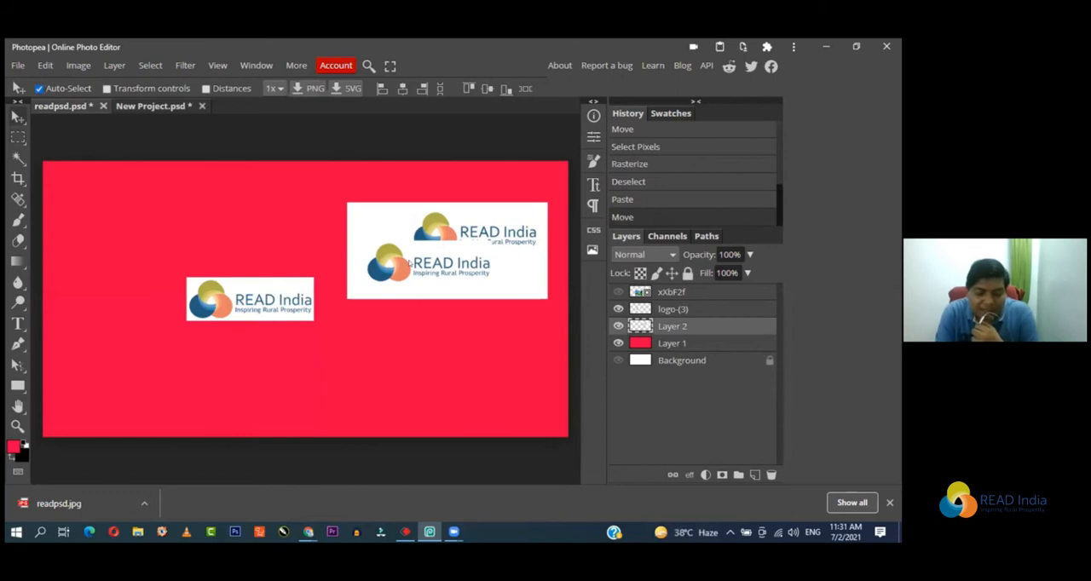
pyautogui.hotkey('ctrl', 'z')
pyautogui.hotkey('ctrl', 'z')
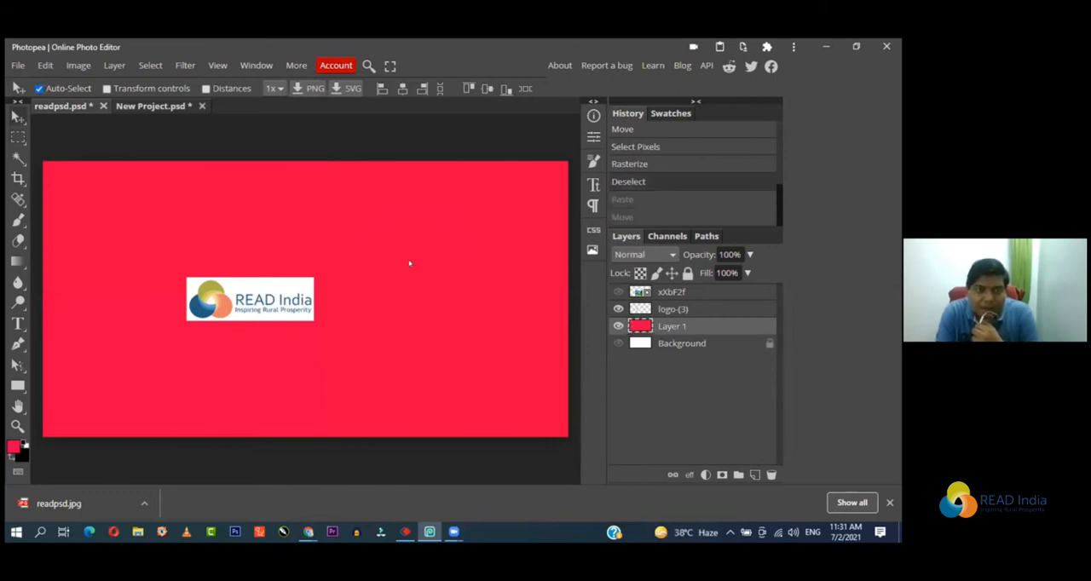
# Step: Paste the merged logos above the red layer and move them right, comparing them with the source selection in New Project.psd
pyautogui.click(45, 66)
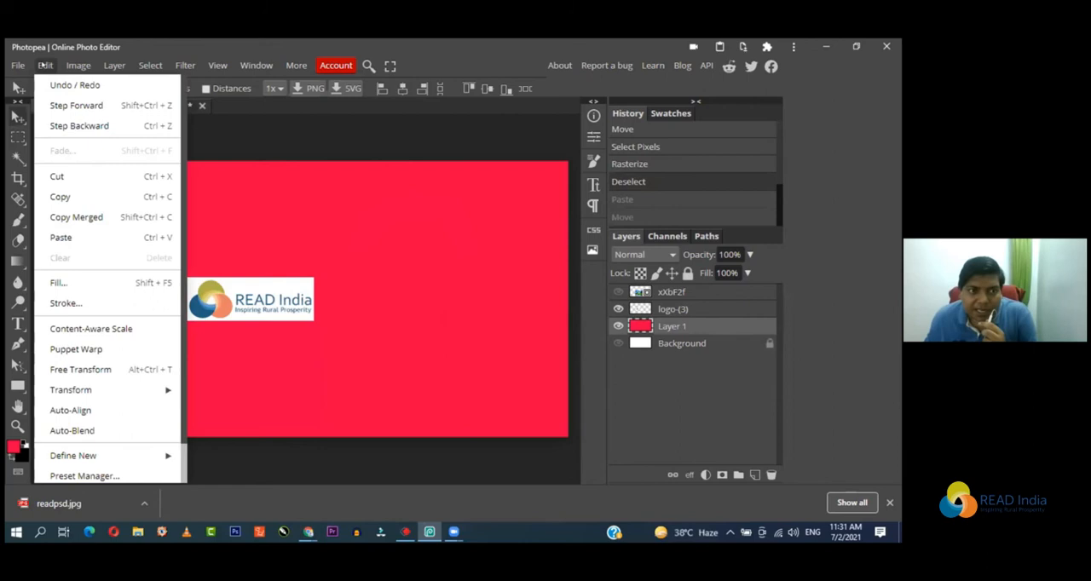
pyautogui.click(75, 238)
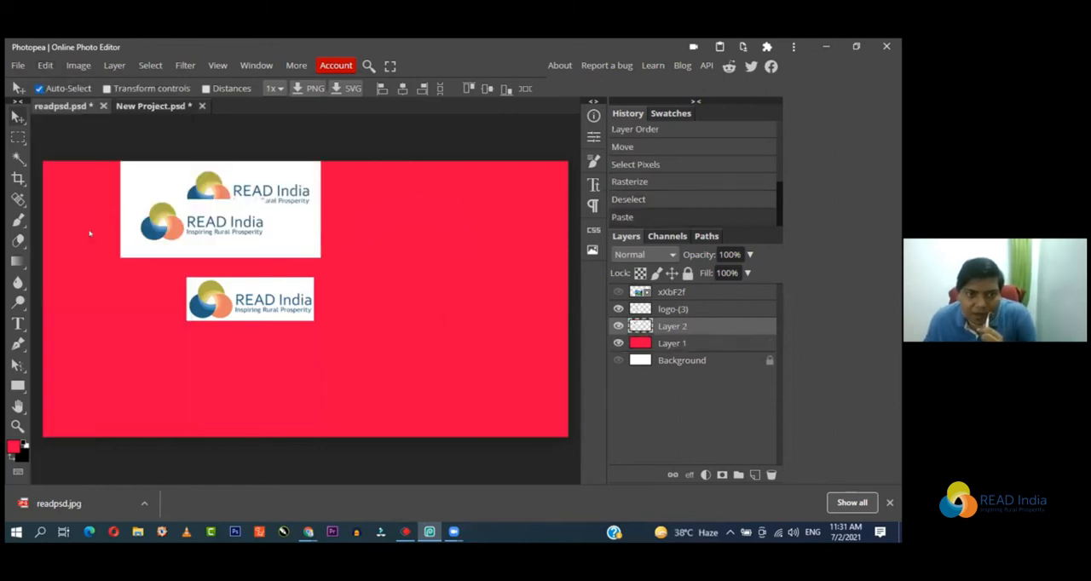
pyautogui.moveTo(200, 198); pyautogui.dragTo(314, 239)
pyautogui.click(152, 106)
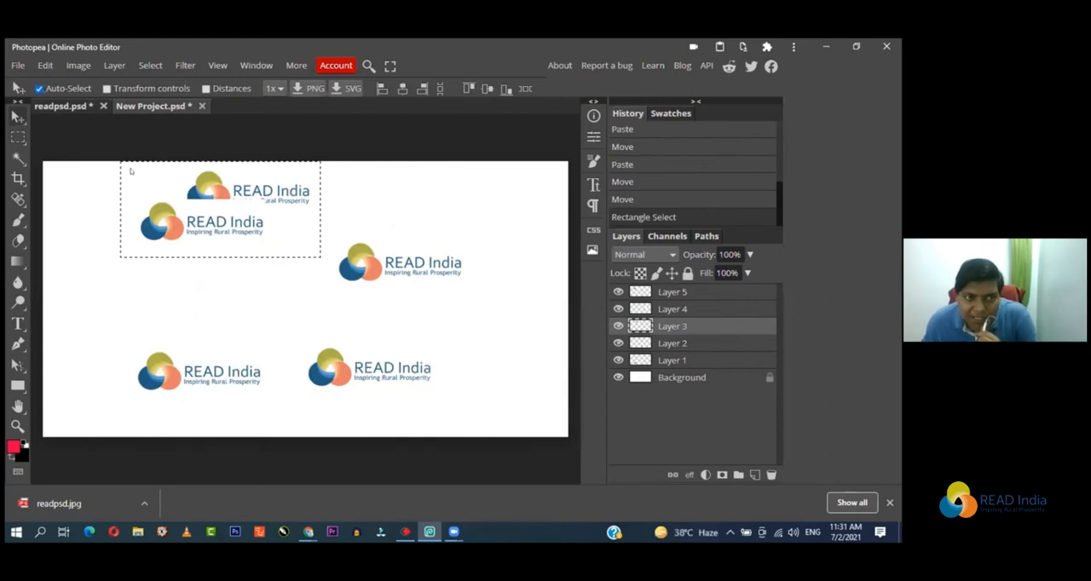
pyautogui.click(51, 106)
# Step: Move the single logo to the lower left of the red canvas and place the merged logo block just right of it
pyautogui.moveTo(397, 262); pyautogui.dragTo(493, 326)
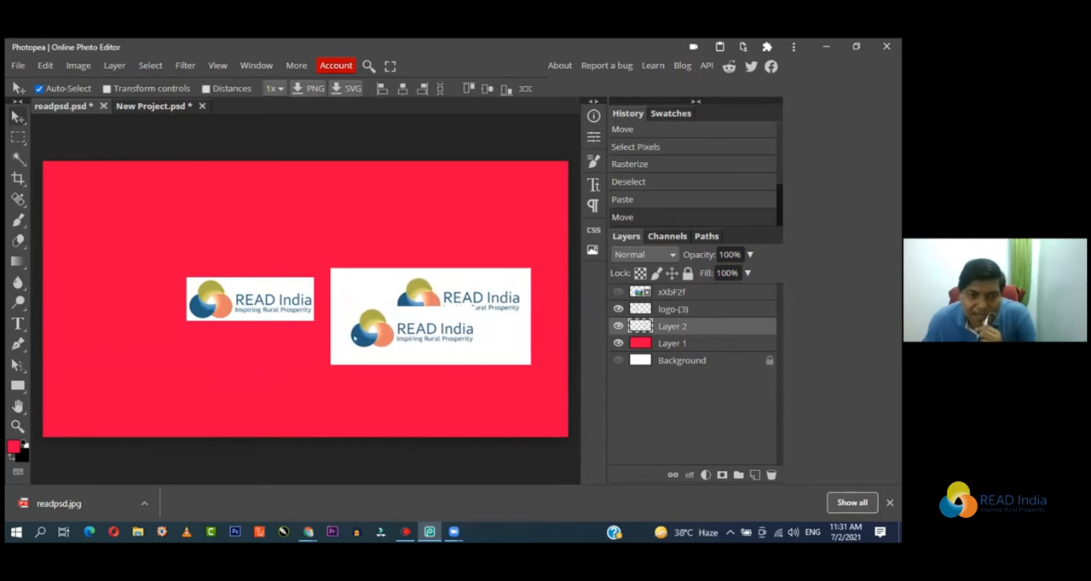
pyautogui.moveTo(253, 309); pyautogui.dragTo(139, 344)
pyautogui.moveTo(436, 349); pyautogui.dragTo(347, 350)
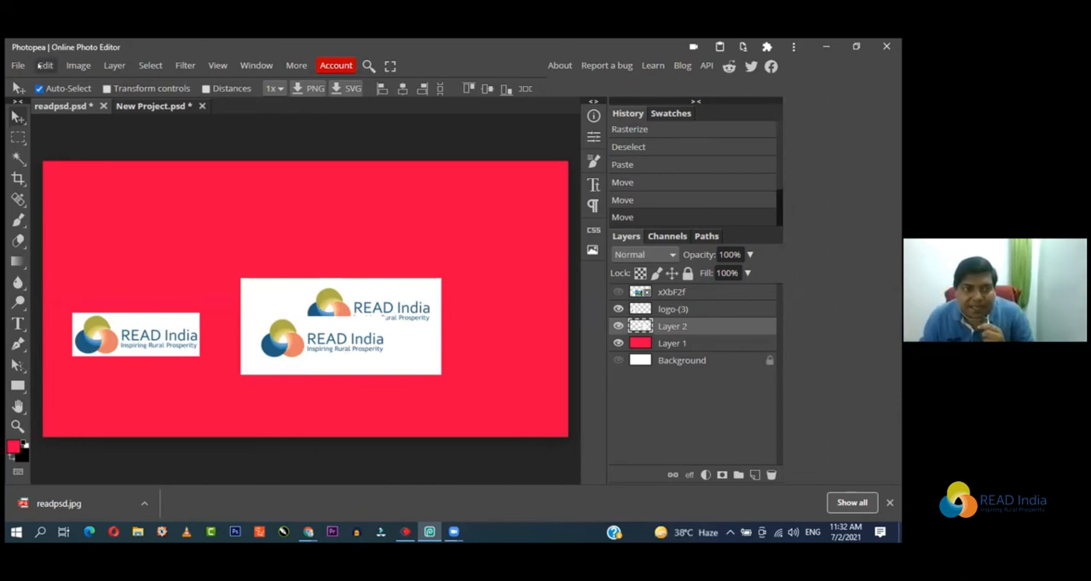
pyautogui.click(40, 65)
pyautogui.moveTo(63, 74)
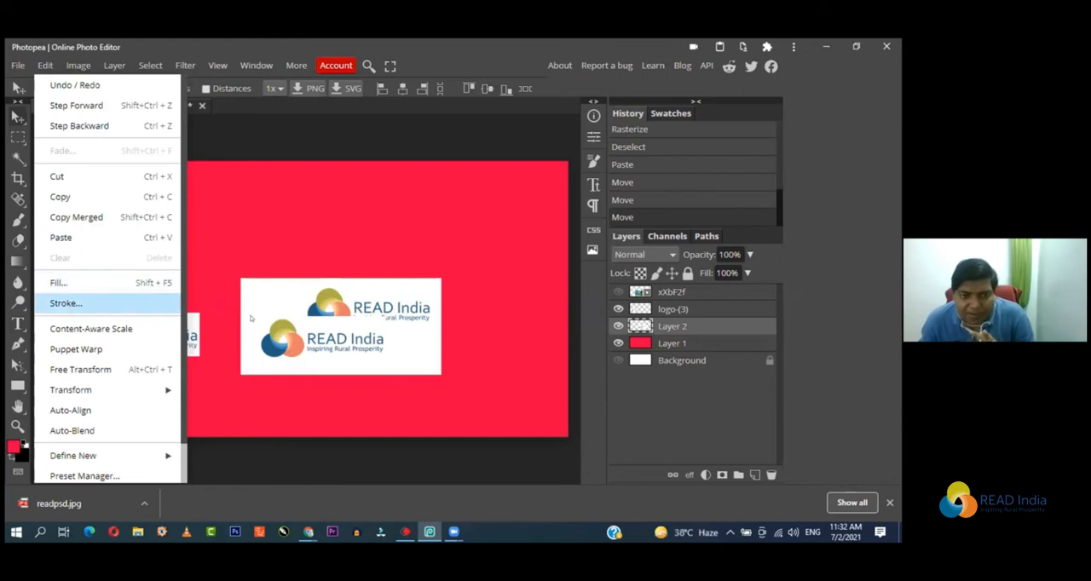
pyautogui.click(303, 329)
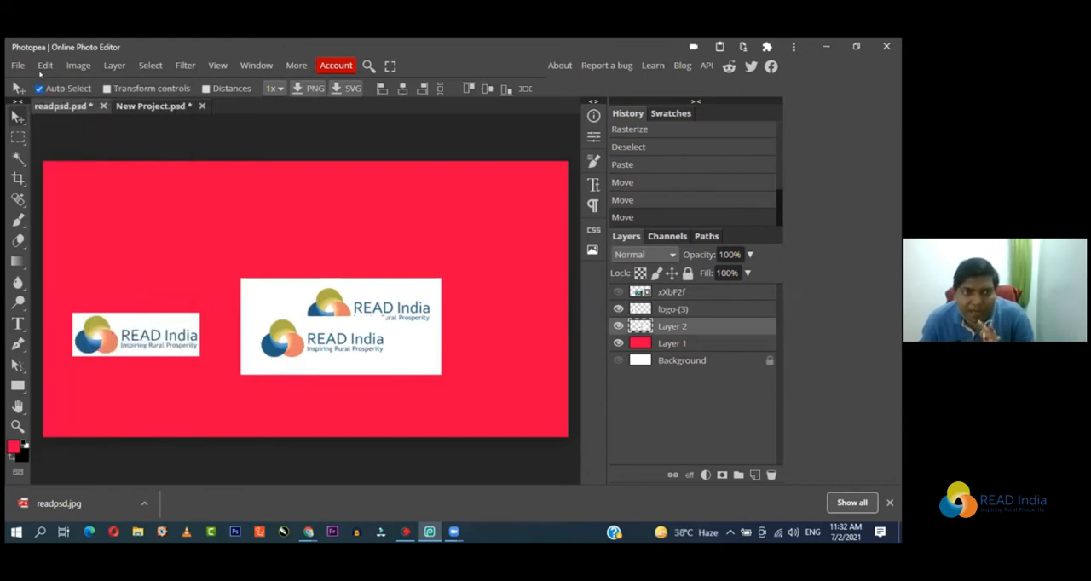
pyautogui.click(45, 65)
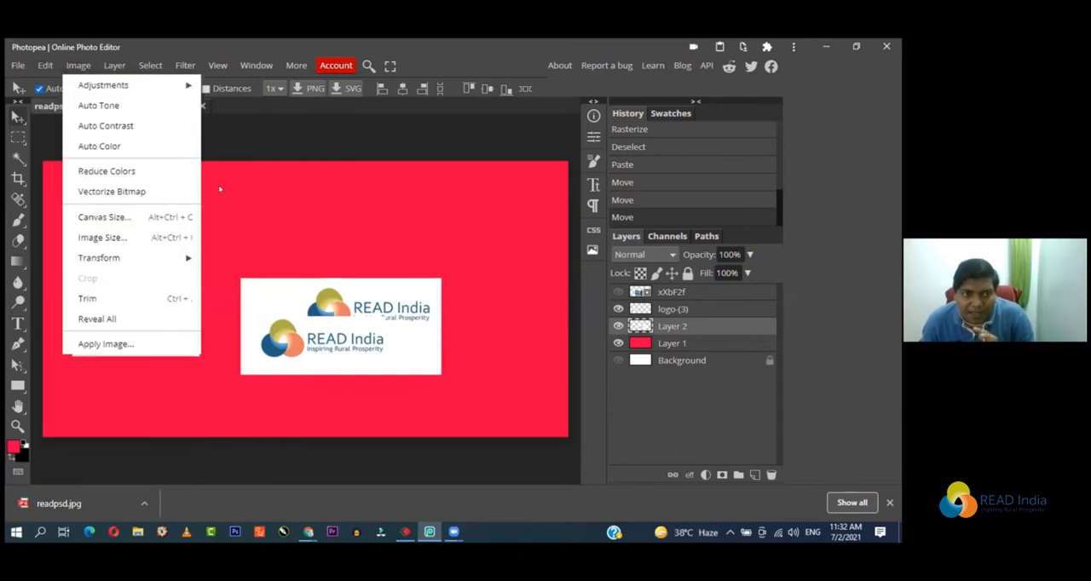
pyautogui.moveTo(32, 65)
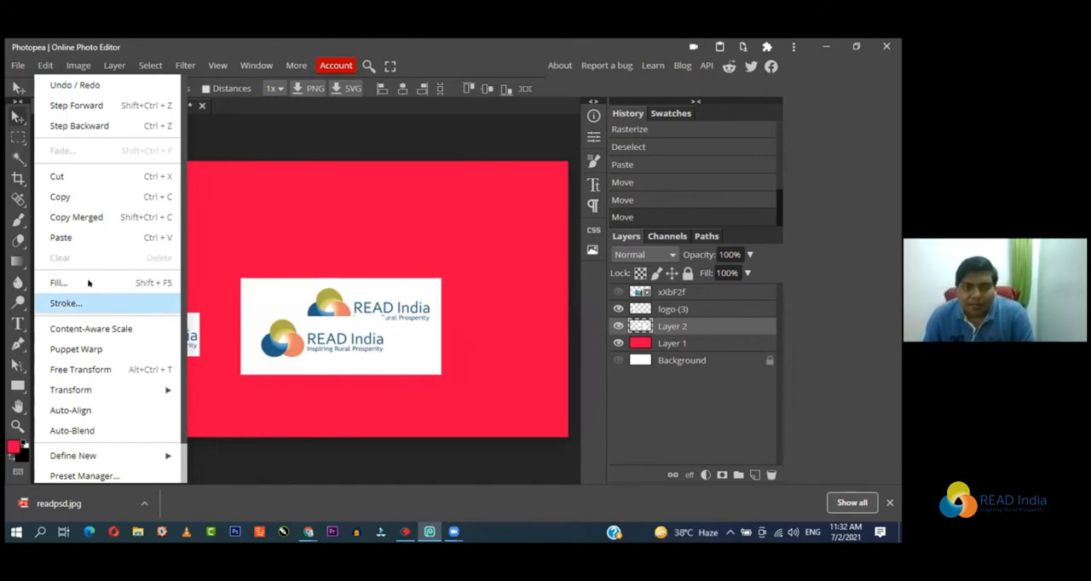
pyautogui.click(254, 231)
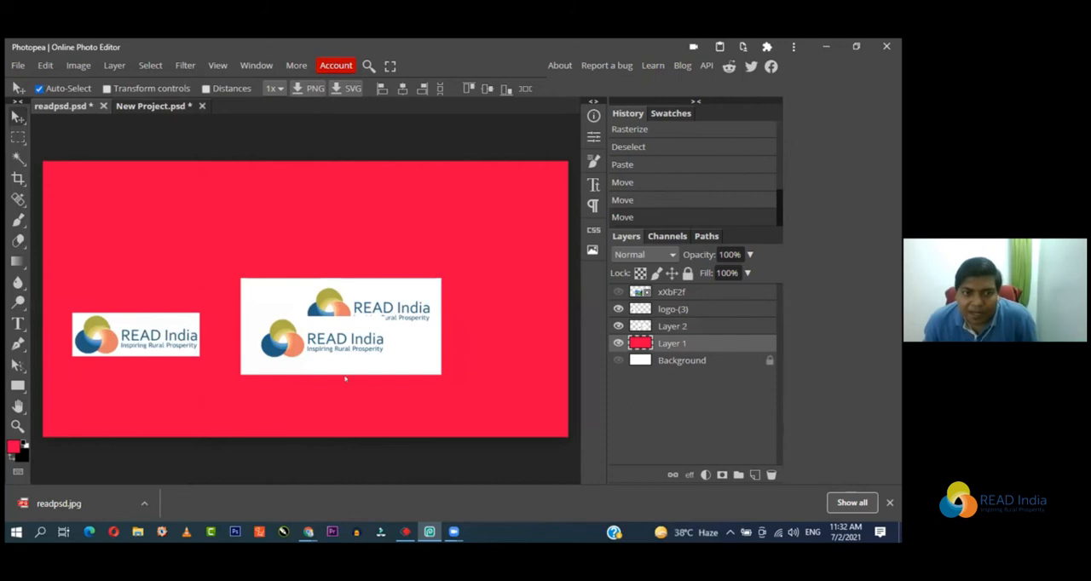
# Step: Move the merged logo block to the lower-left corner of the red canvas, beneath the single logo
pyautogui.moveTo(339, 339); pyautogui.dragTo(159, 421)
pyautogui.click(256, 368)
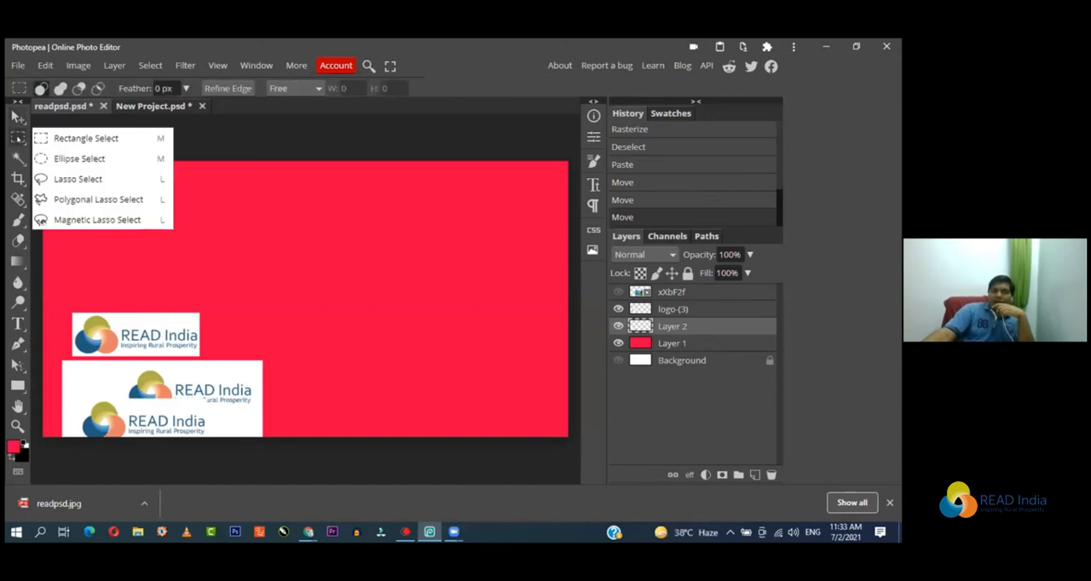
# Step: Draw an elliptical selection around the middle of the red canvas and add a new layer above the merged logos
pyautogui.click(79, 160)
pyautogui.moveTo(272, 209); pyautogui.dragTo(406, 369)
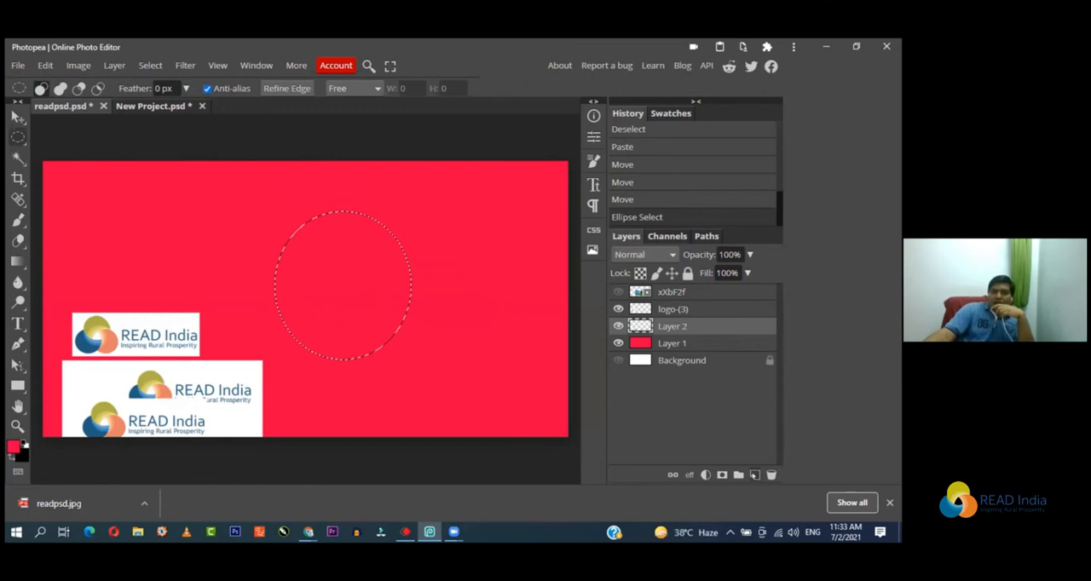
pyautogui.click(754, 475)
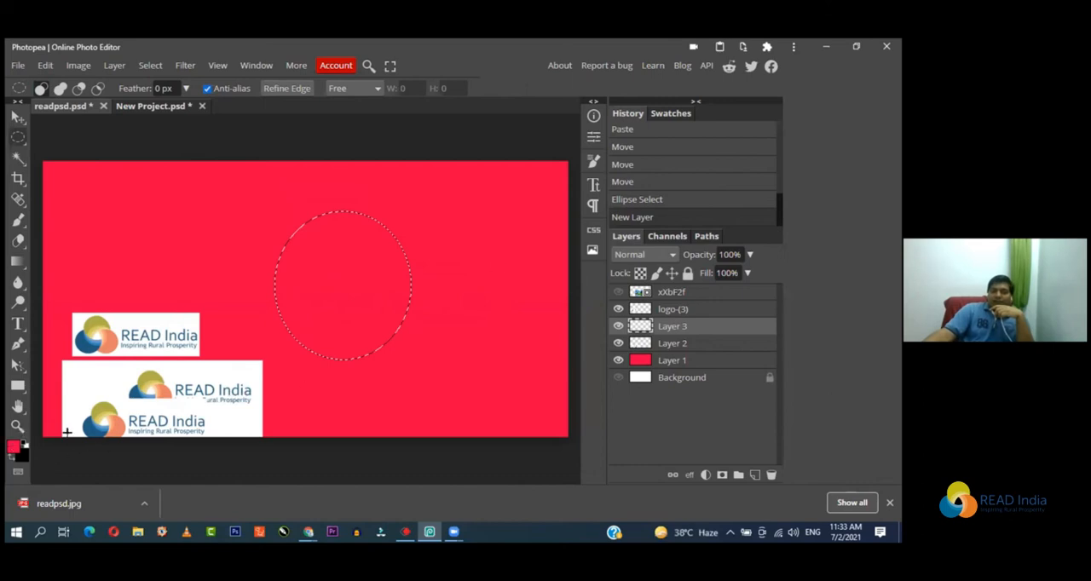
# Step: Set the foreground color to yellow (ffff00)
pyautogui.click(12, 449)
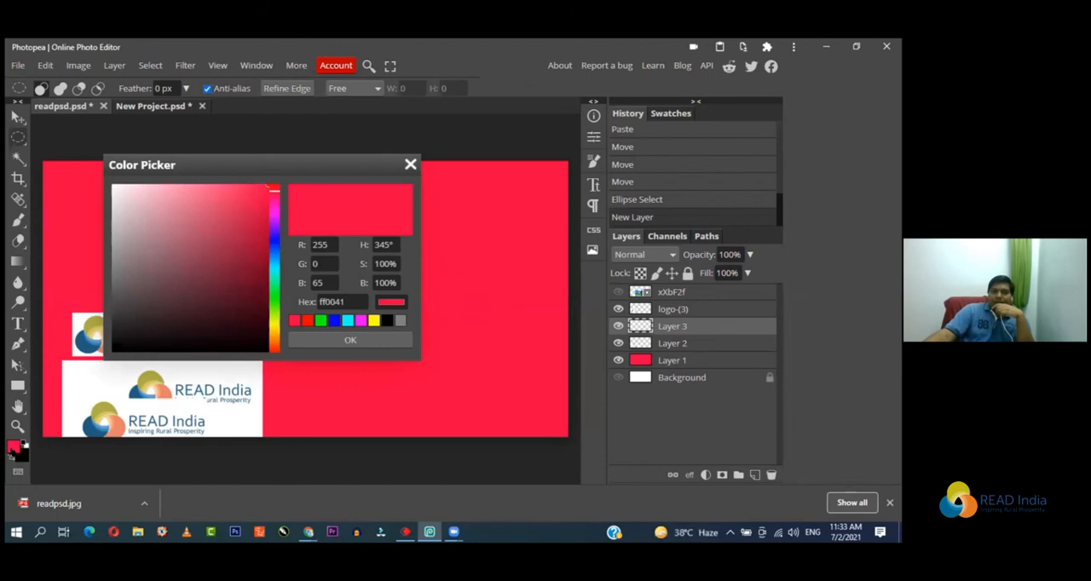
pyautogui.click(333, 321)
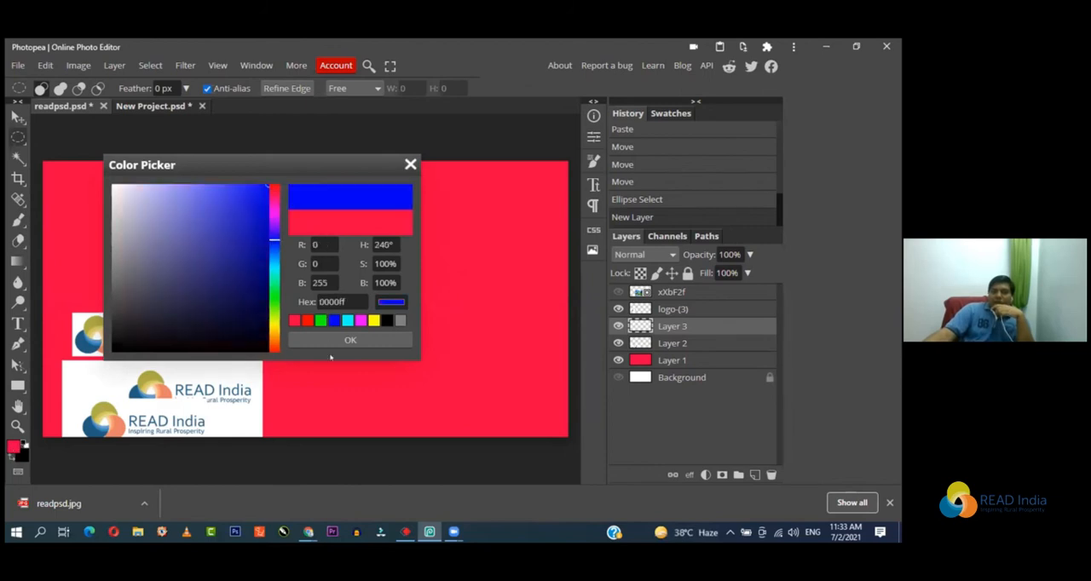
pyautogui.click(373, 320)
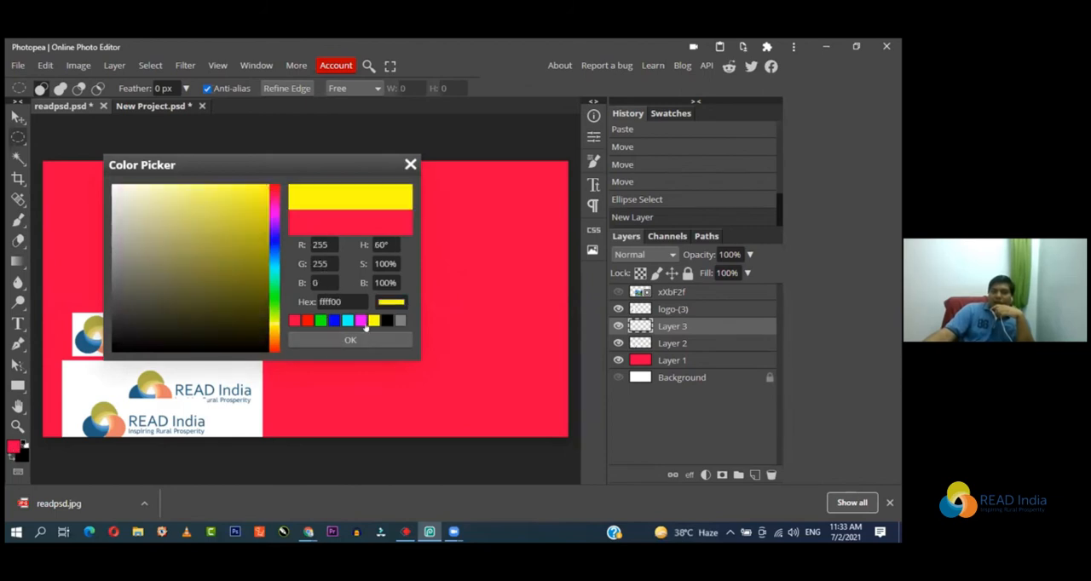
pyautogui.click(350, 339)
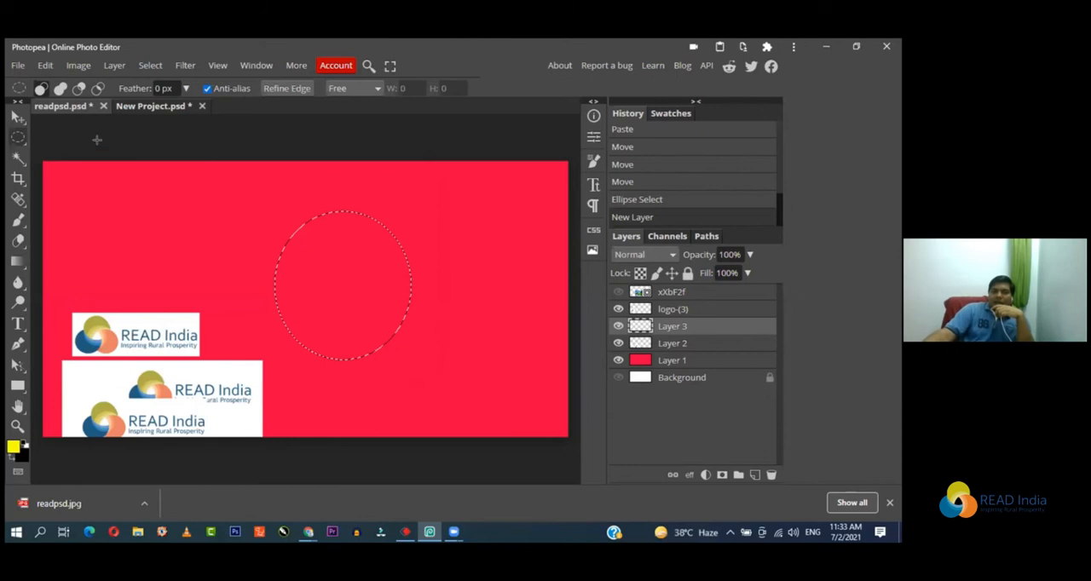
# Step: Fill the elliptical selection with the foreground color in Normal mode at 100% opacity and deselect it
pyautogui.click(44, 65)
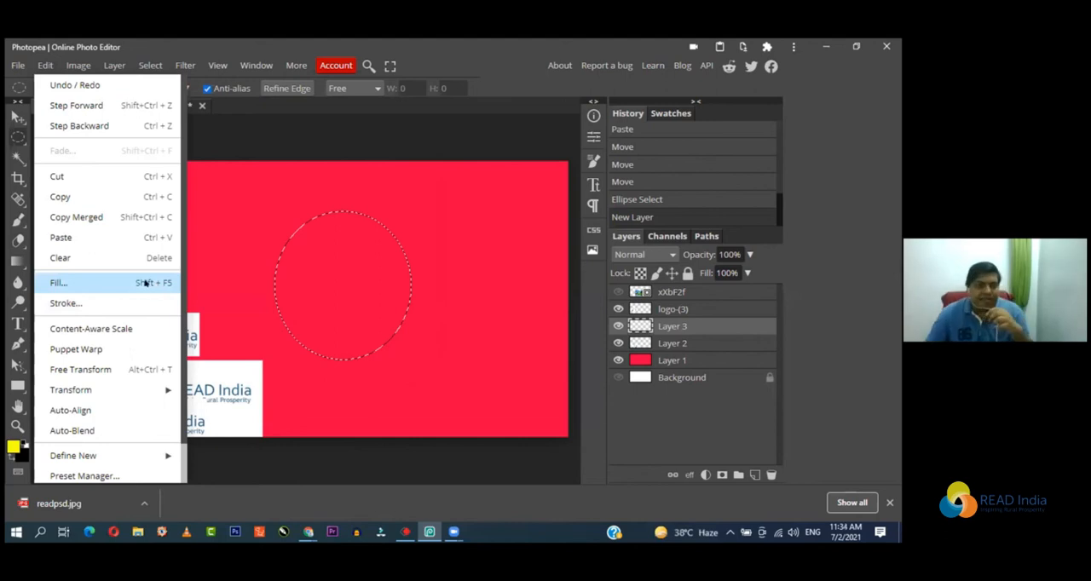
pyautogui.click(124, 284)
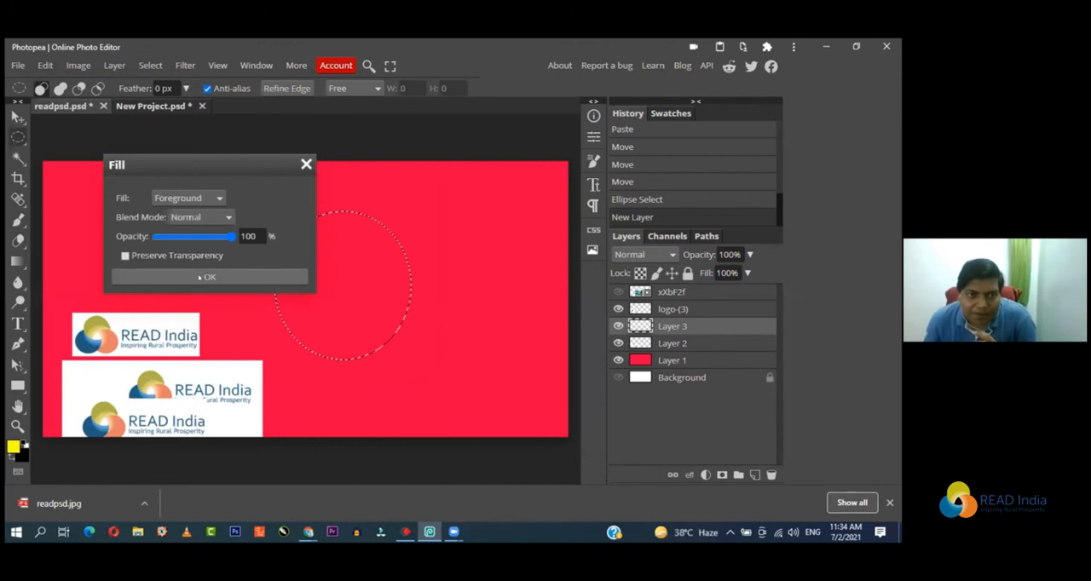
pyautogui.click(203, 277)
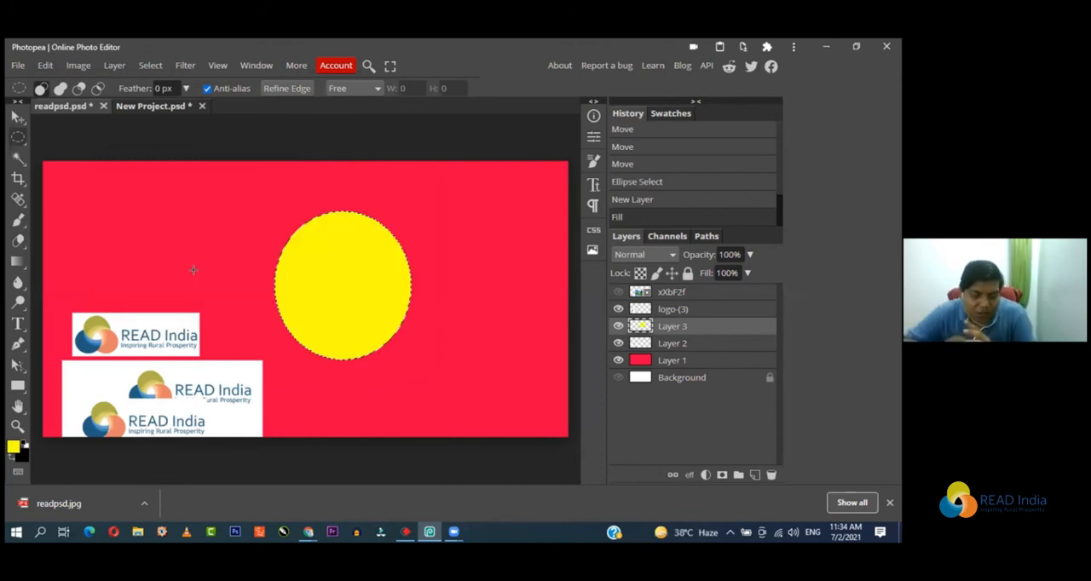
pyautogui.hotkey('ctrl', 'd')
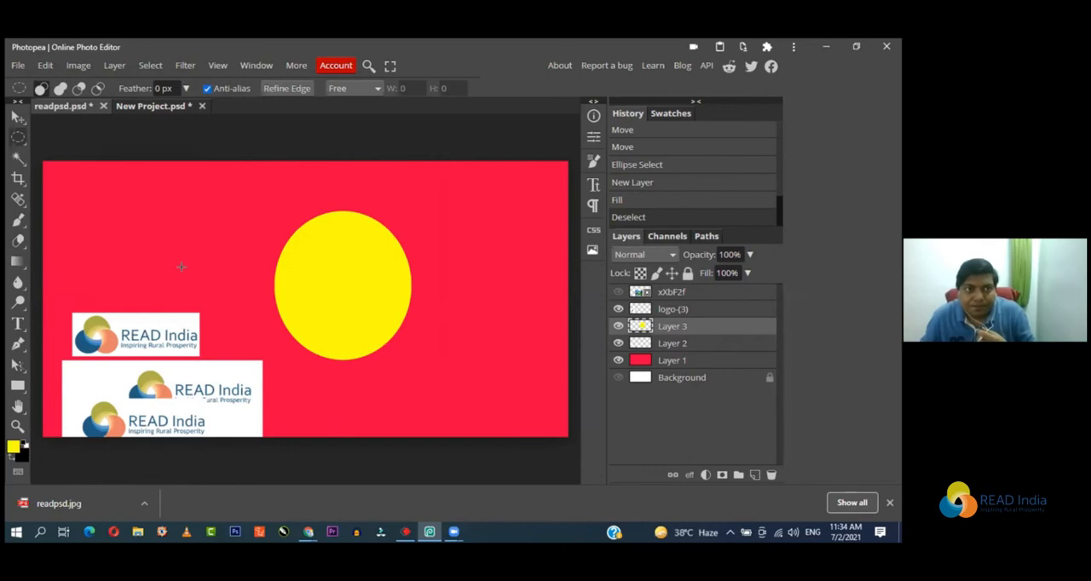
pyautogui.click(45, 65)
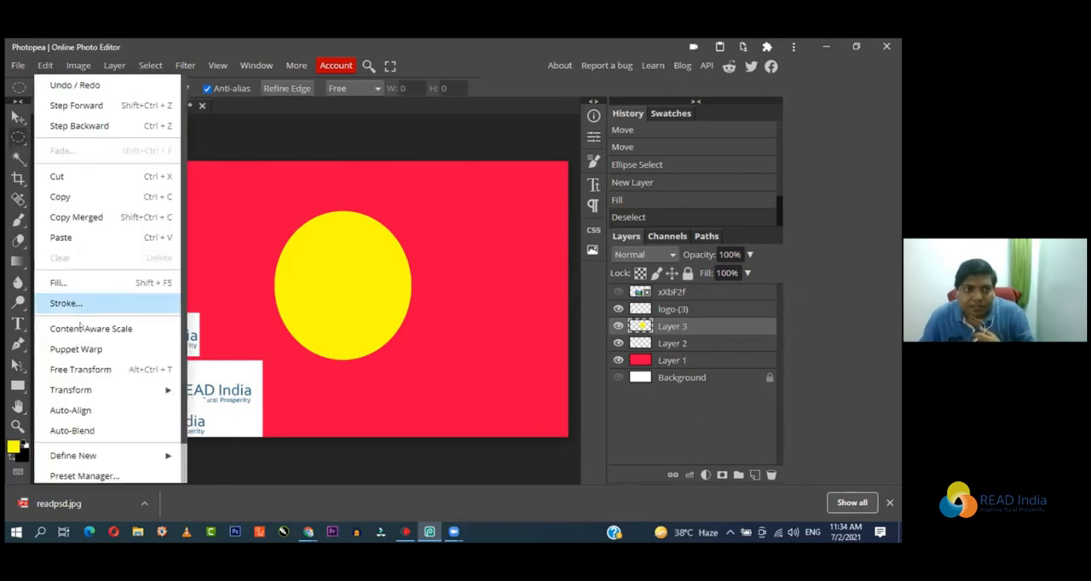
pyautogui.click(408, 136)
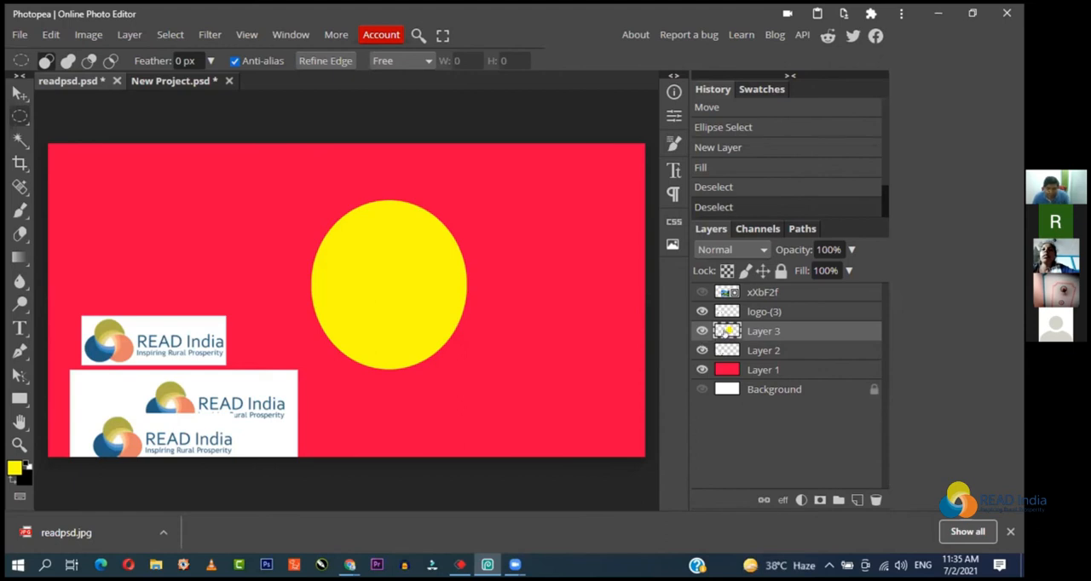
# Step: Load the yellow ellipse's pixels on Layer 3 as a selection and open the Stroke settings
pyautogui.keyDown('ctrl'); pyautogui.click(726, 331); pyautogui.keyUp('ctrl')
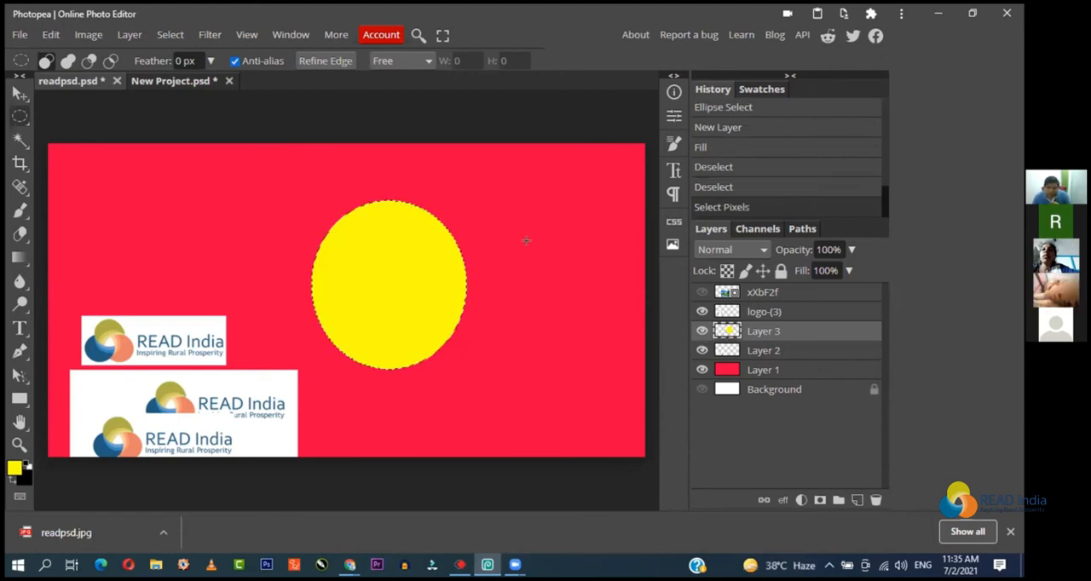
pyautogui.click(51, 35)
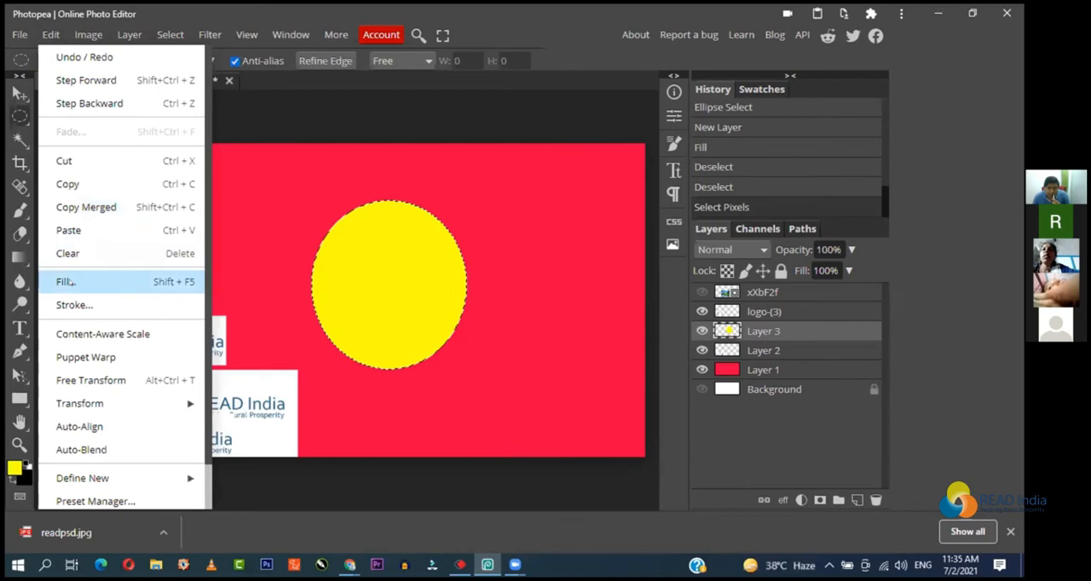
pyautogui.click(75, 305)
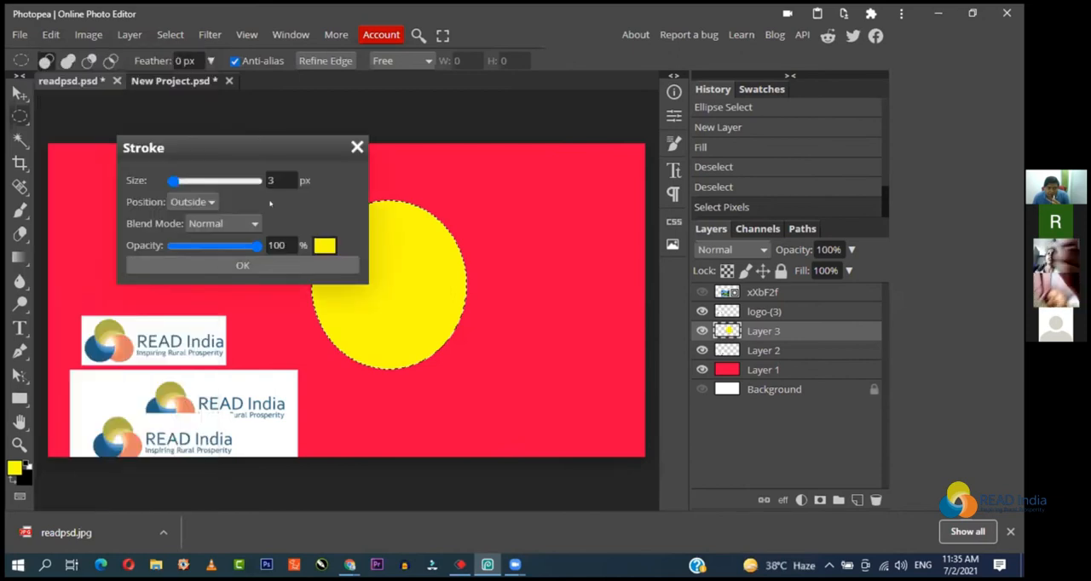
# Step: Set the stroke color to red (ff0000)
pyautogui.click(317, 246)
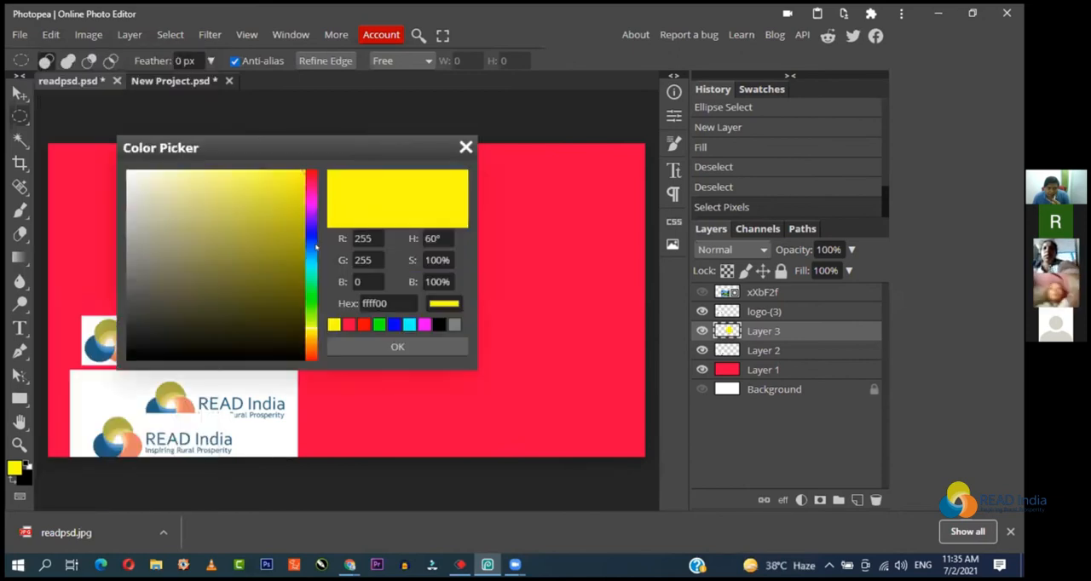
pyautogui.click(363, 325)
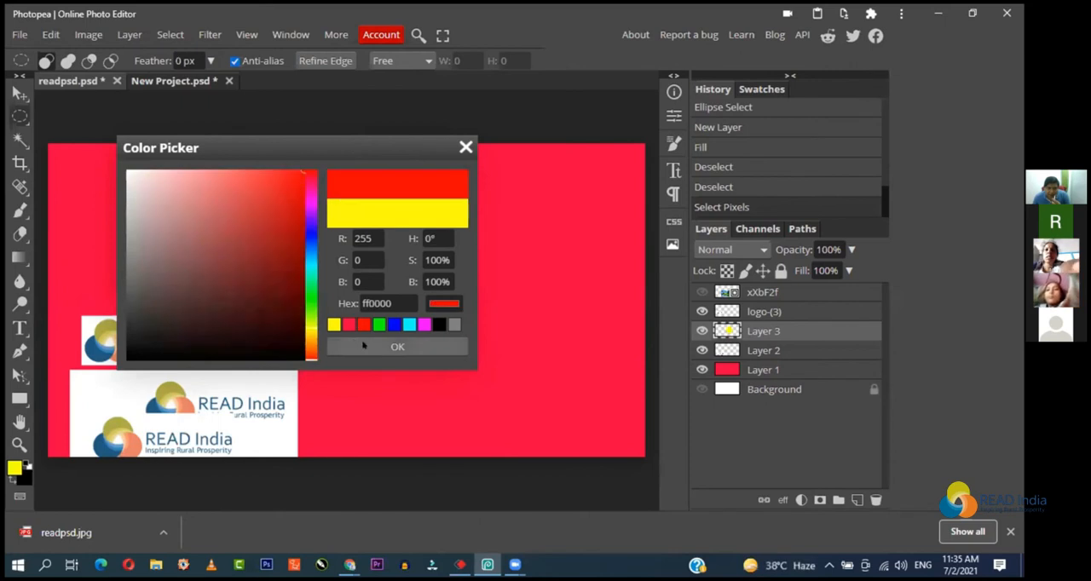
pyautogui.click(363, 344)
# Step: Apply a 5 px blue stroke outside the ellipse selection in Normal mode at 100% opacity
pyautogui.click(275, 177)
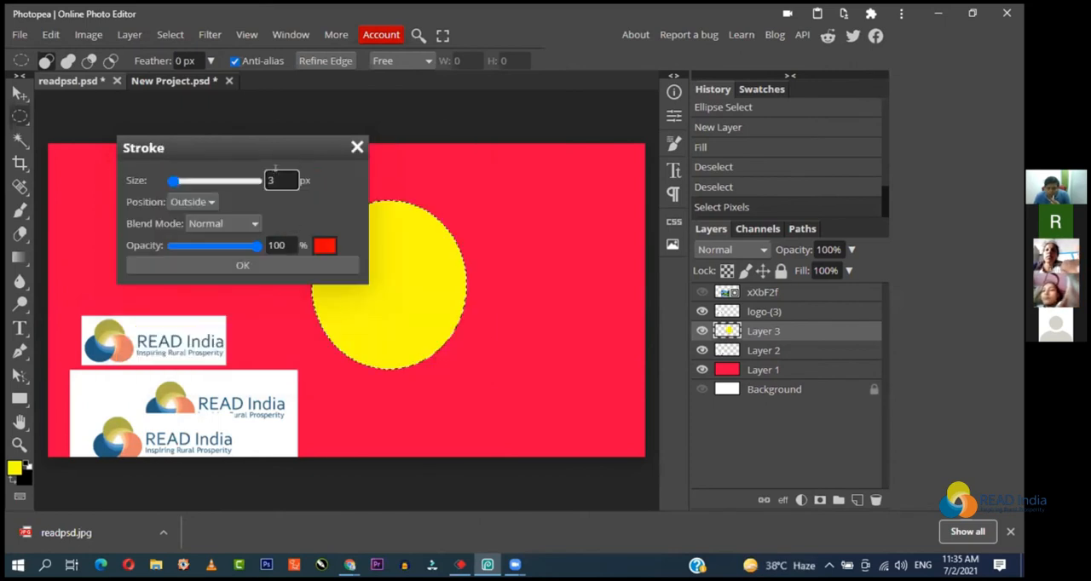
pyautogui.press('BackSpace')
pyautogui.write('5')
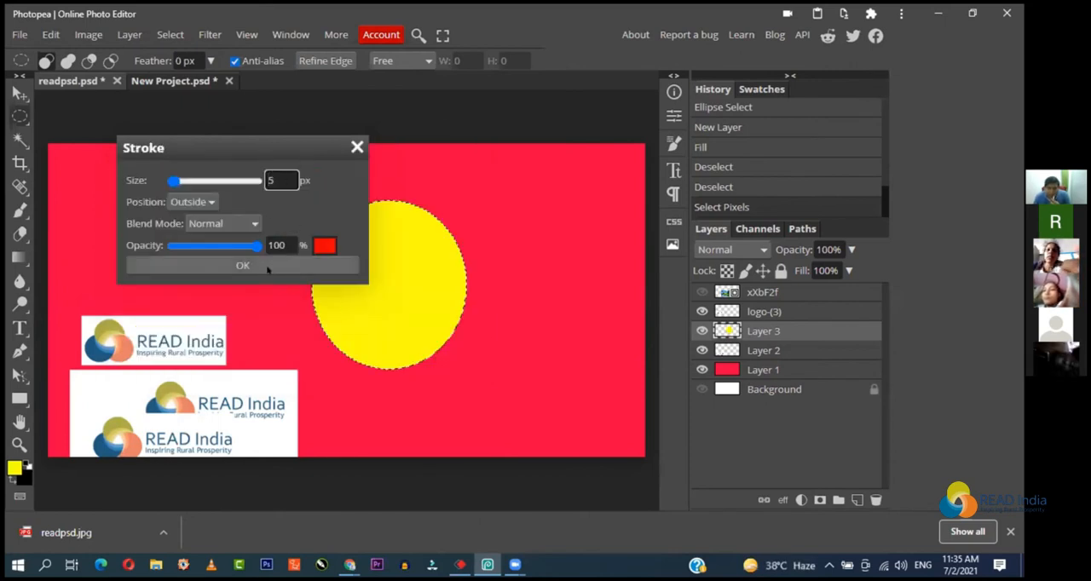
pyautogui.click(324, 246)
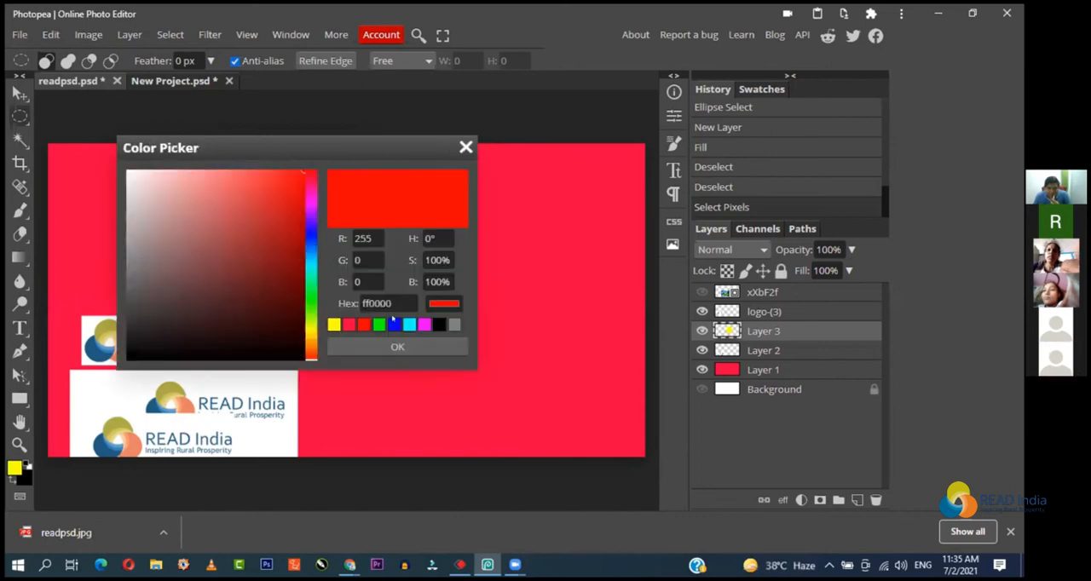
pyautogui.click(394, 324)
pyautogui.click(397, 347)
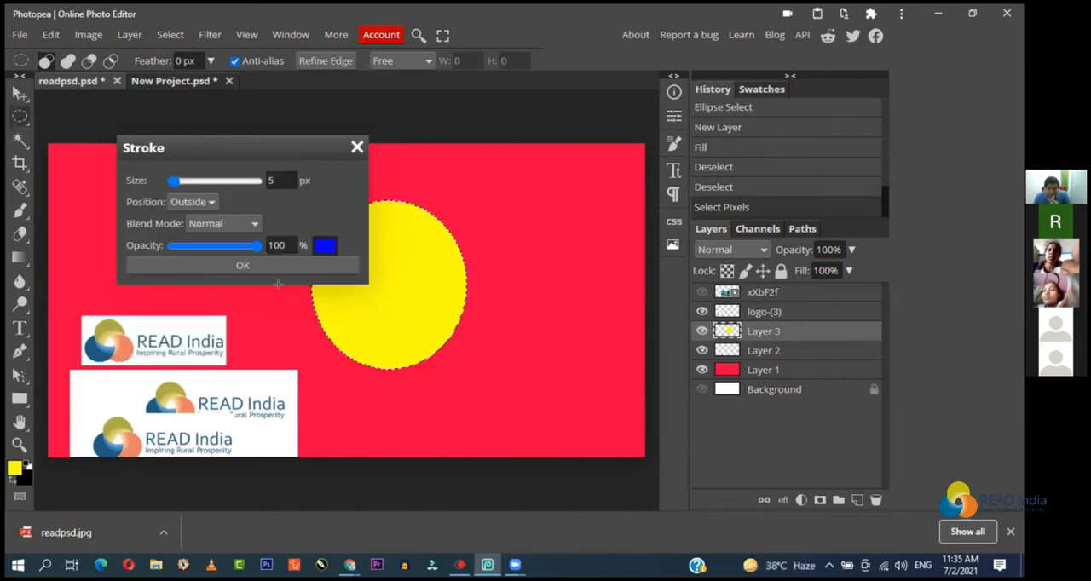
pyautogui.click(241, 262)
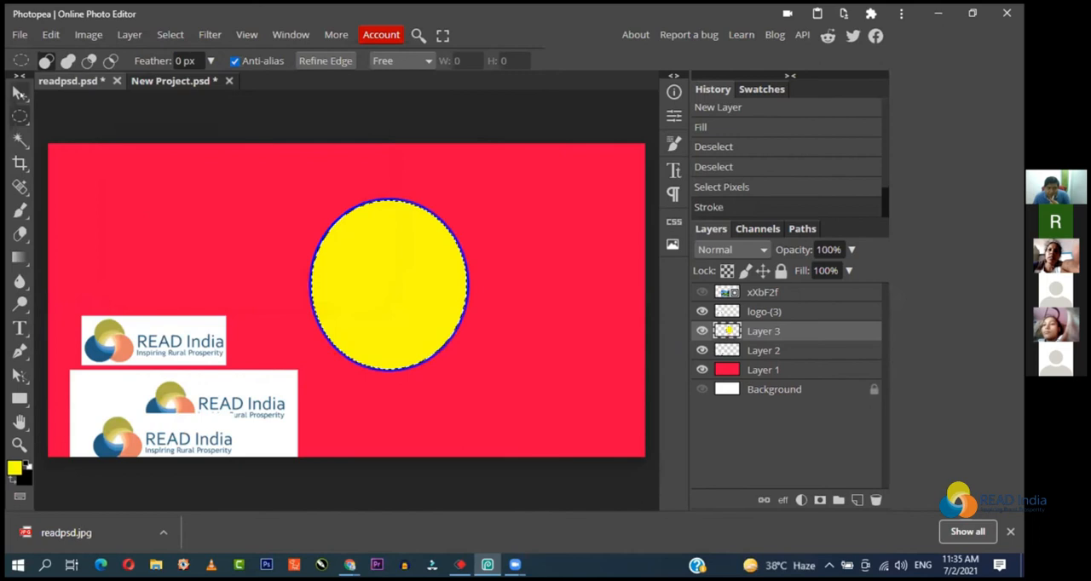
# Step: Deselect the outlined ellipse and move it slightly right and down with the Move tool
pyautogui.click(21, 94)
pyautogui.click(154, 105)
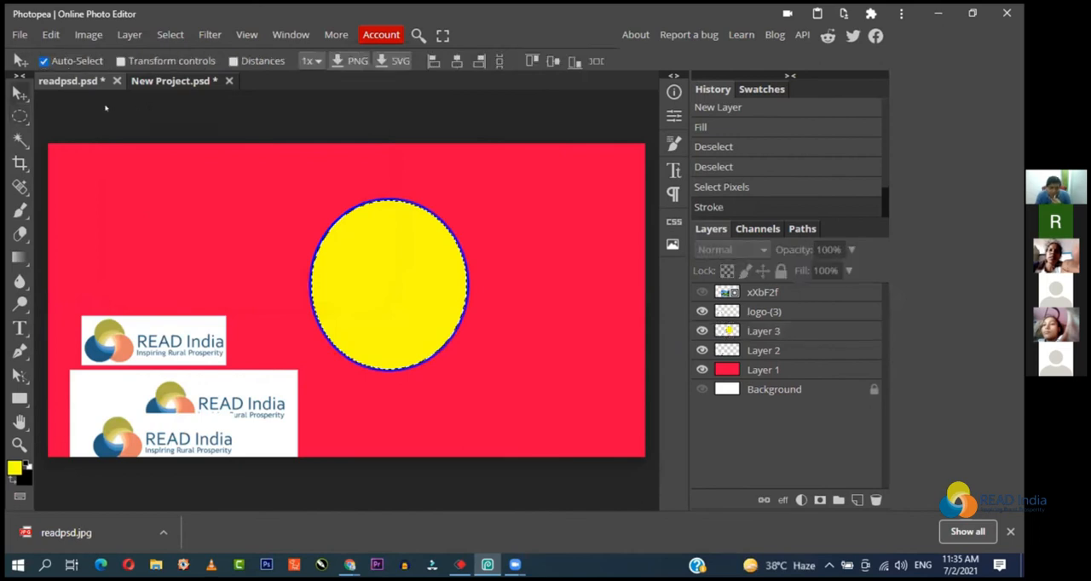
pyautogui.hotkey('ctrl', 'd')
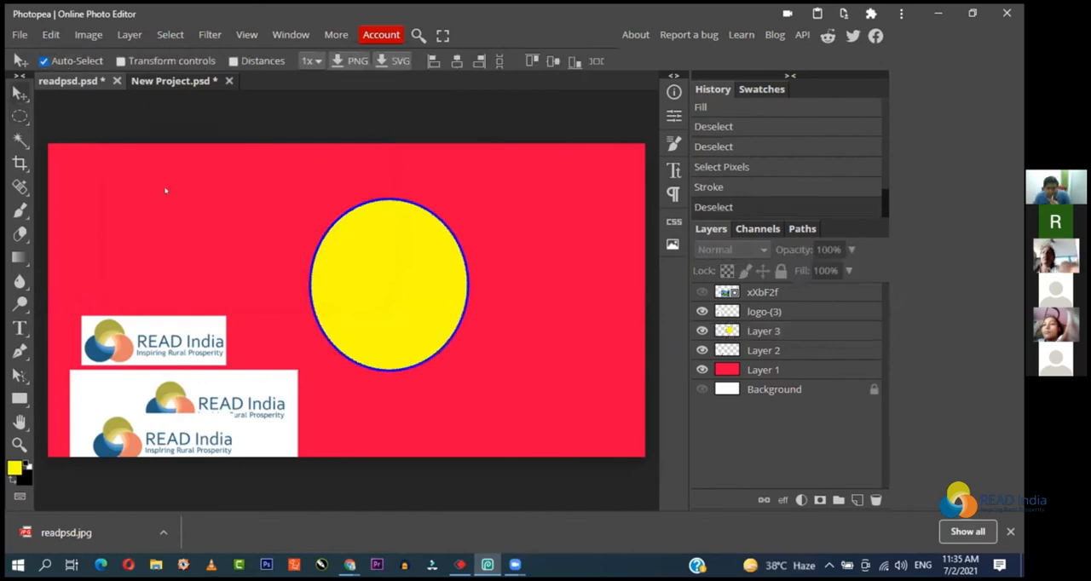
pyautogui.moveTo(416, 310); pyautogui.dragTo(386, 318)
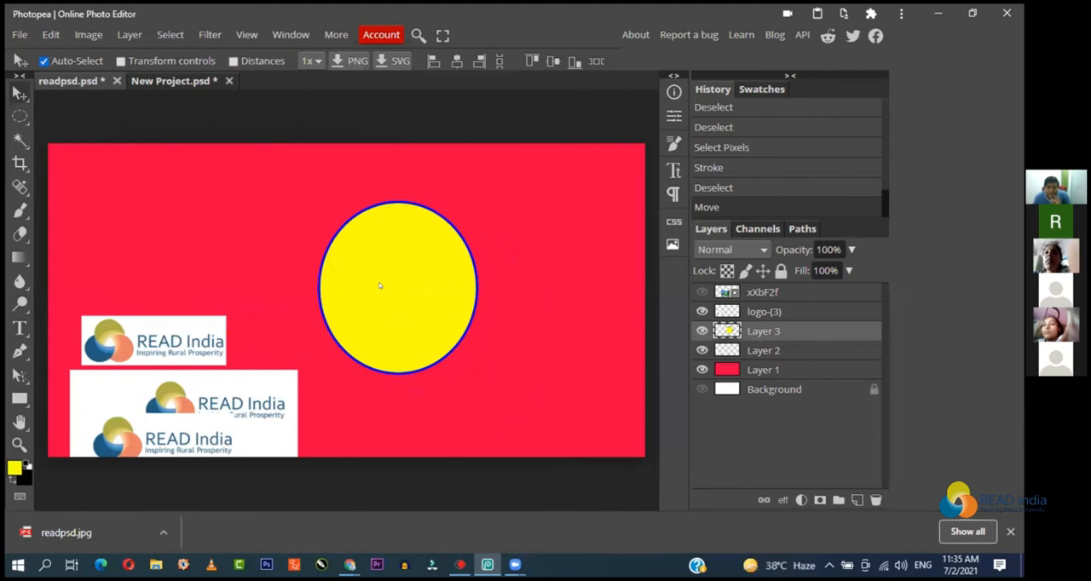
pyautogui.click(51, 35)
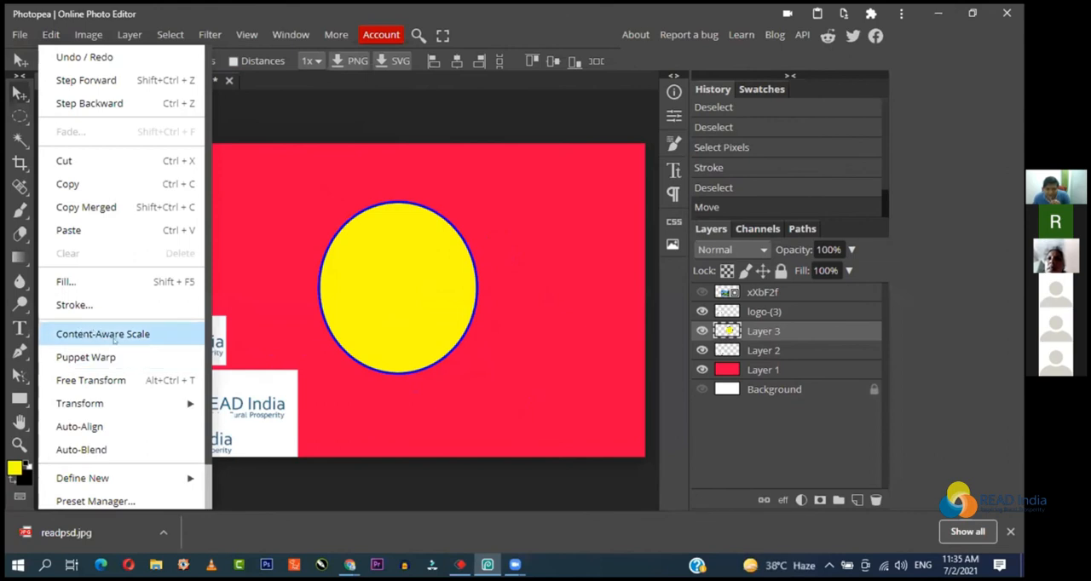
pyautogui.moveTo(113, 393)
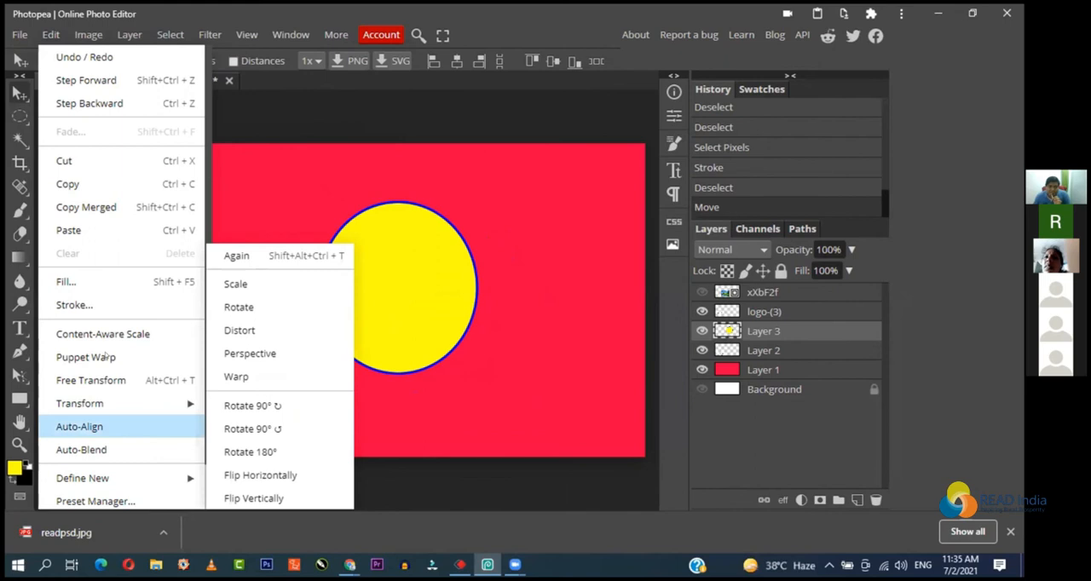
pyautogui.click(402, 166)
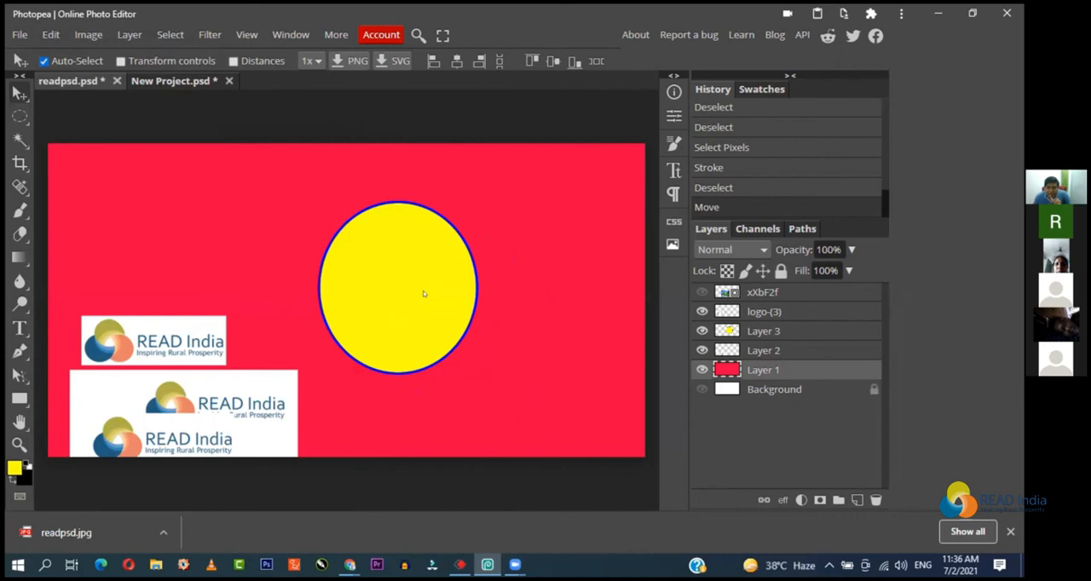
# Step: Make the yellow ellipse's layer active and enable Transform controls for the Move tool
pyautogui.click(413, 296)
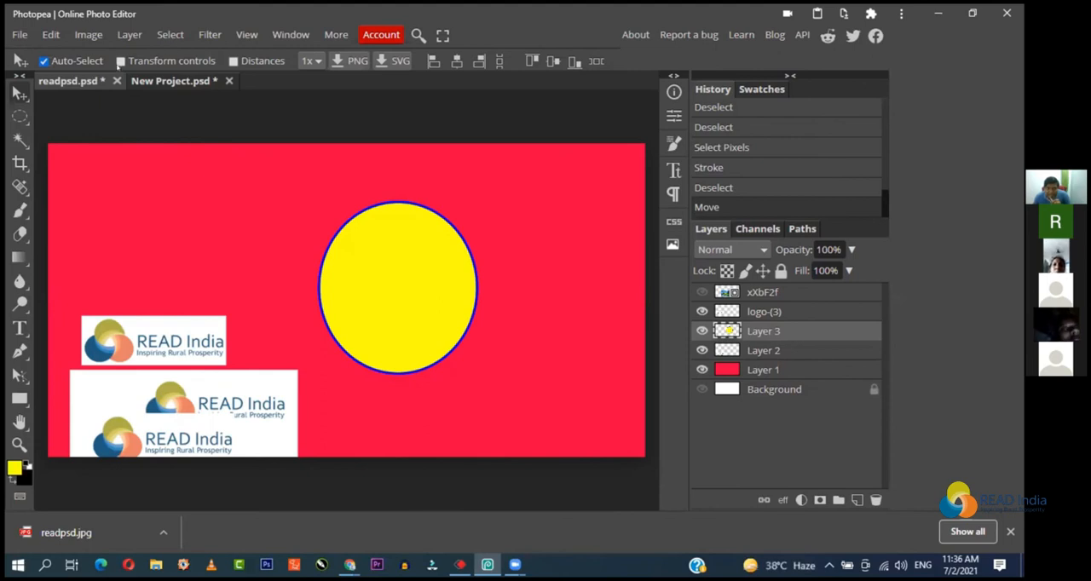
pyautogui.click(121, 61)
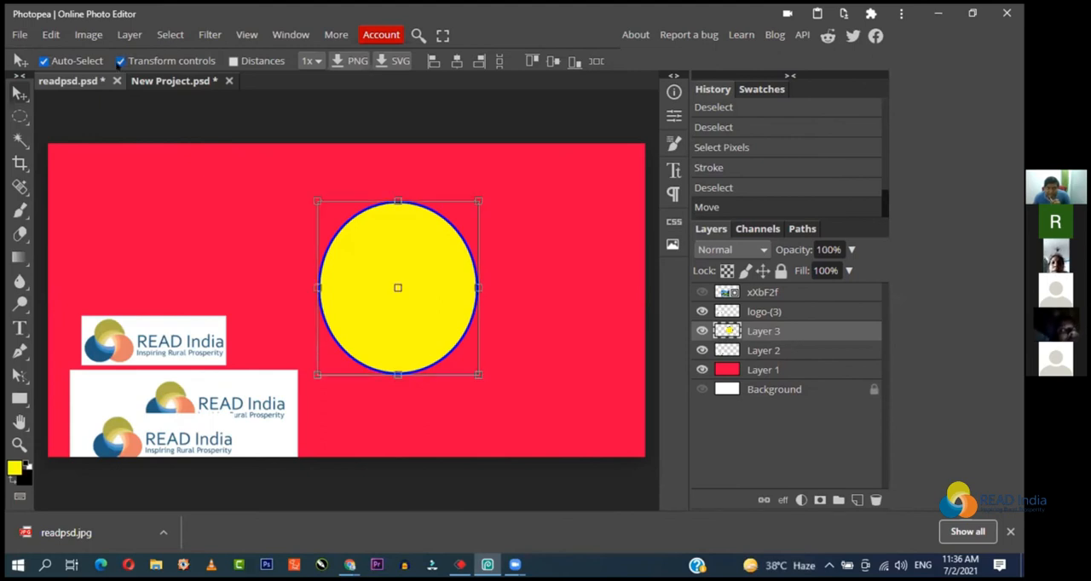
pyautogui.click(121, 61)
pyautogui.click(121, 62)
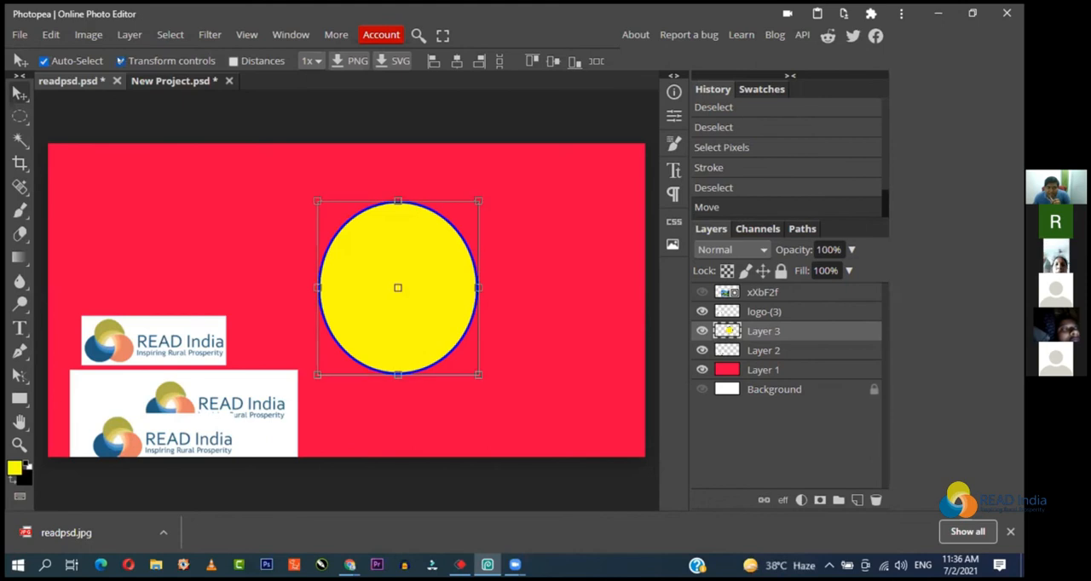
pyautogui.rightClick(414, 249)
pyautogui.rightClick(392, 249)
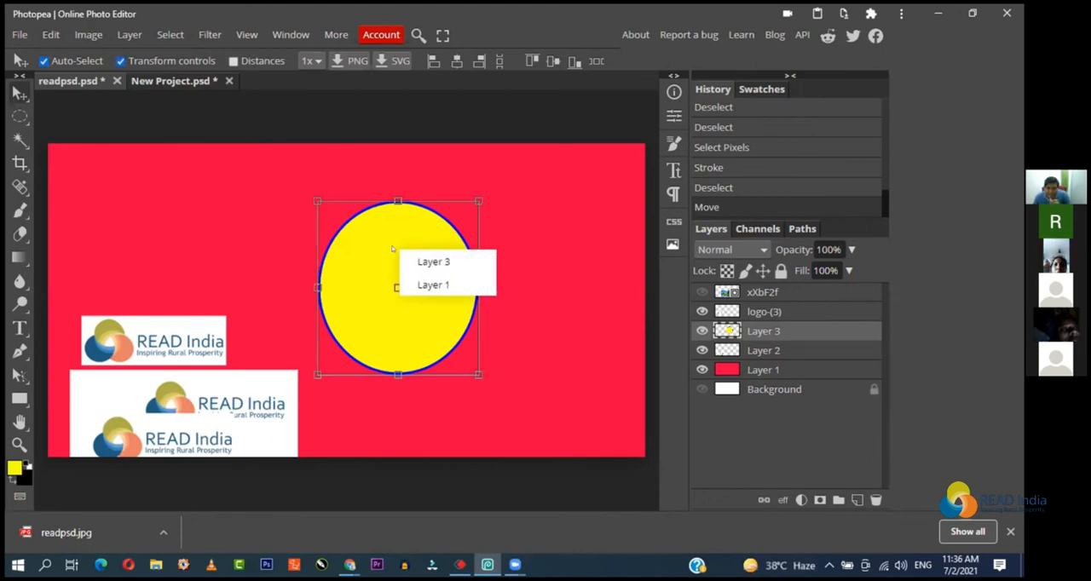
pyautogui.rightClick(396, 312)
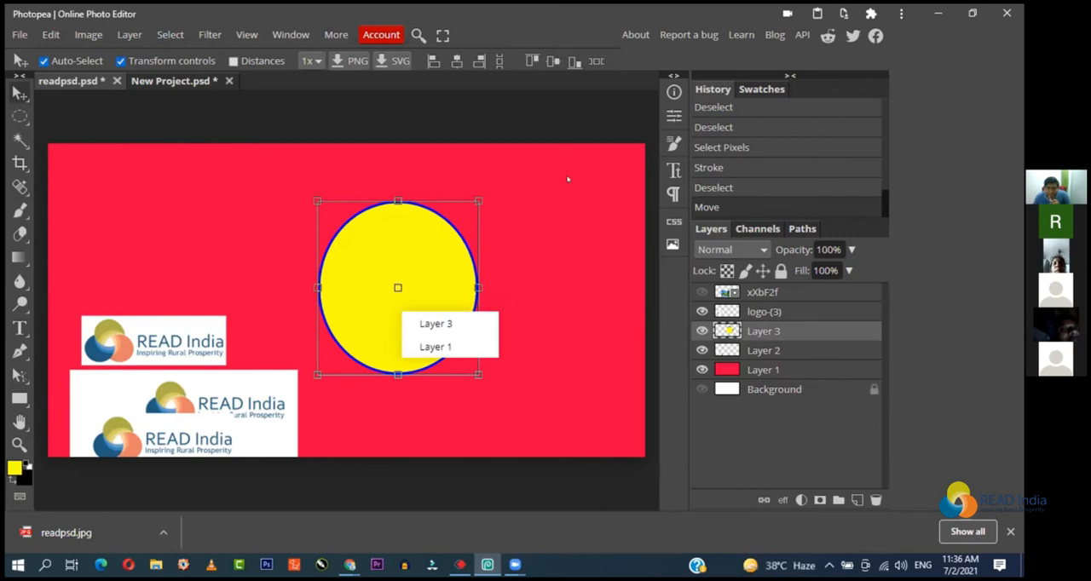
pyautogui.click(439, 346)
pyautogui.rightClick(436, 310)
pyautogui.click(456, 322)
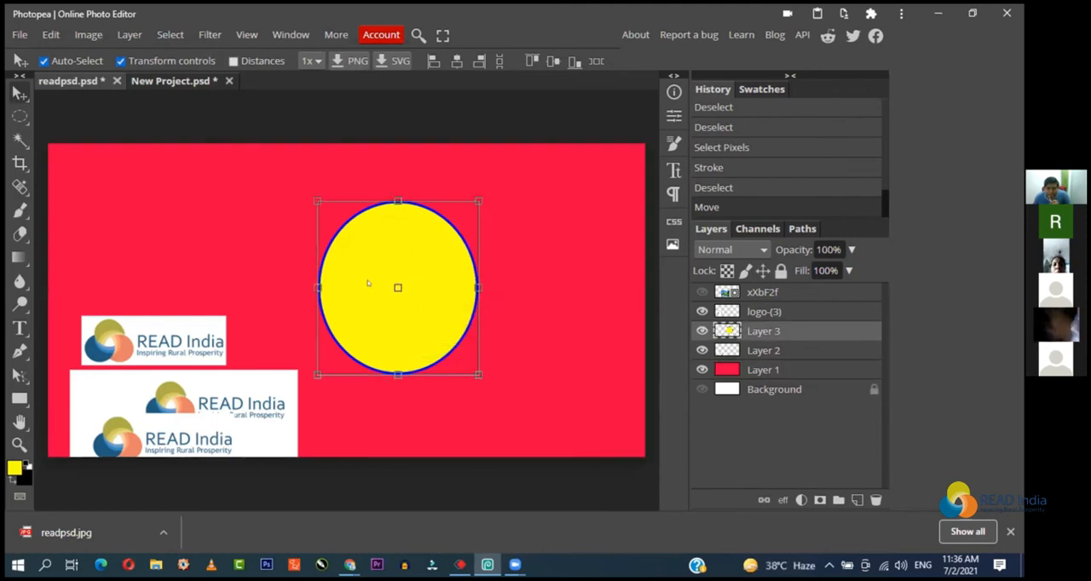
pyautogui.rightClick(375, 283)
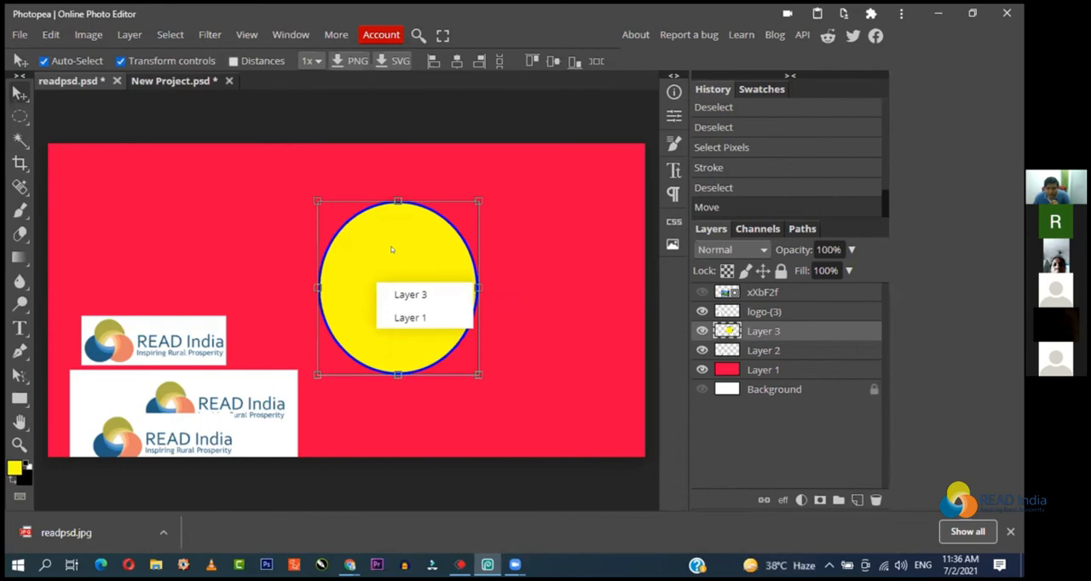
# Step: Nudge the red background layer slightly upward, then reselect the yellow ellipse with Transform controls turned off
pyautogui.moveTo(487, 253); pyautogui.dragTo(486, 248)
pyautogui.click(429, 260)
pyautogui.click(120, 60)
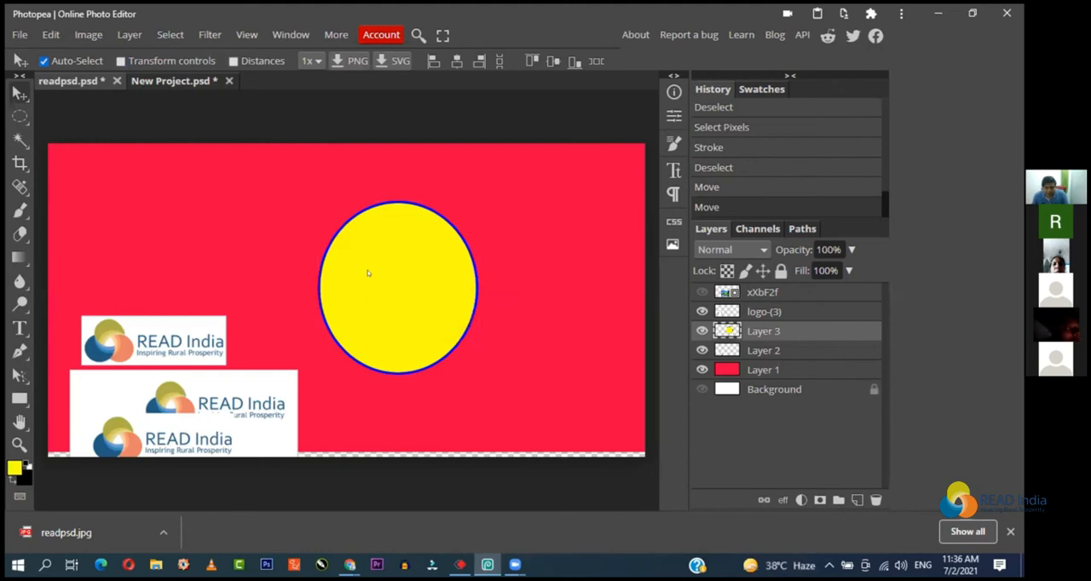
# Step: Start Free Transform on the yellow ellipse, review the available transform options, and accept it without changes
pyautogui.hotkey('ctrl', 't')
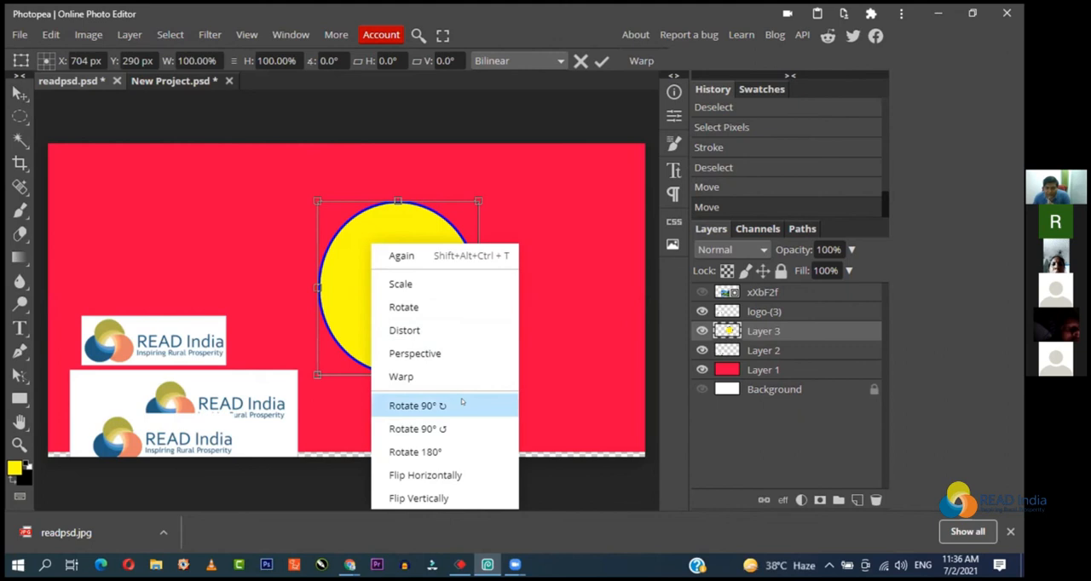
pyautogui.click(543, 319)
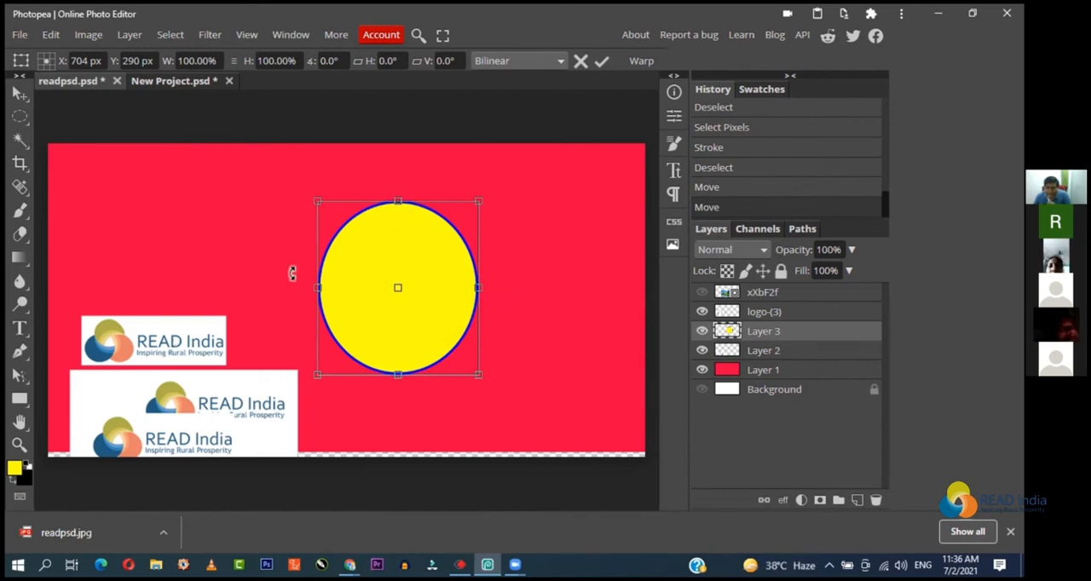
pyautogui.press('Return')
# Step: Move the small READ India logo toward the canvas centre and hide the yellow ellipse's layer
pyautogui.moveTo(184, 323); pyautogui.dragTo(350, 262)
pyautogui.click(378, 294)
pyautogui.click(702, 331)
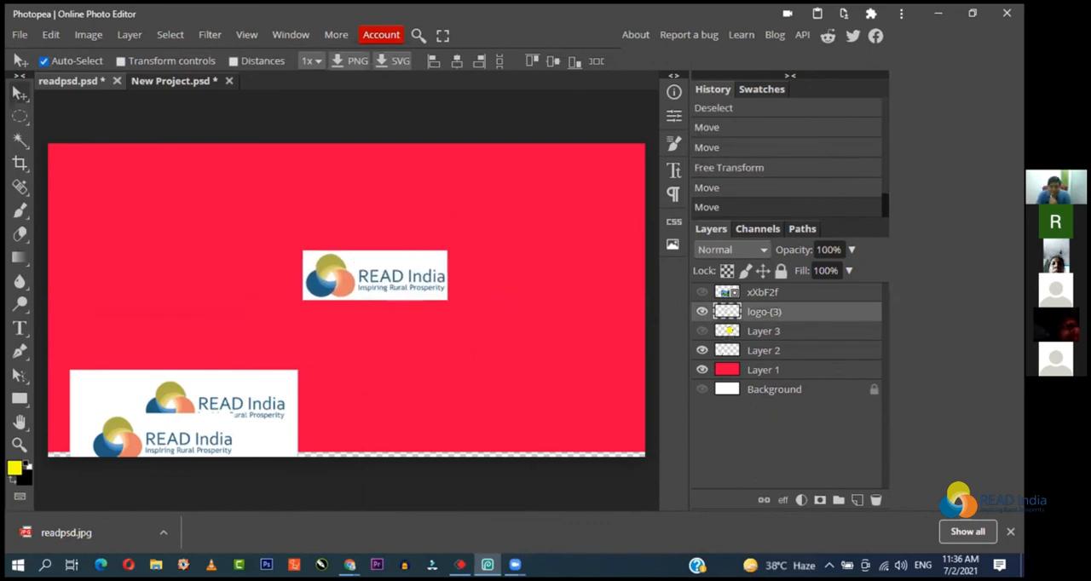
# Step: Start Free Transform on the small READ India logo and examine the scale, rotate, distort, perspective, warp and flip options
pyautogui.hotkey('ctrl', 't')
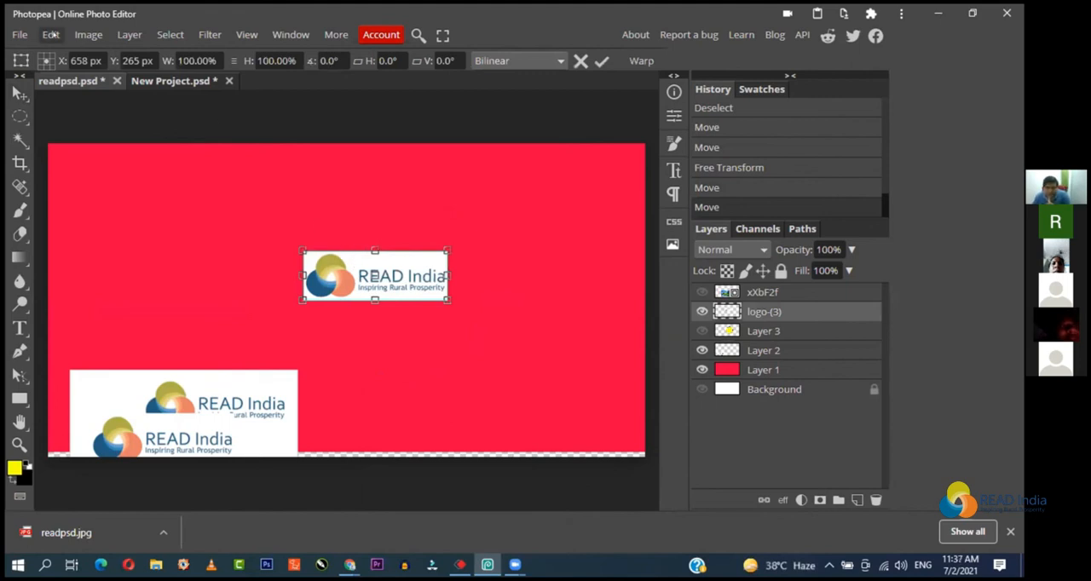
pyautogui.click(51, 34)
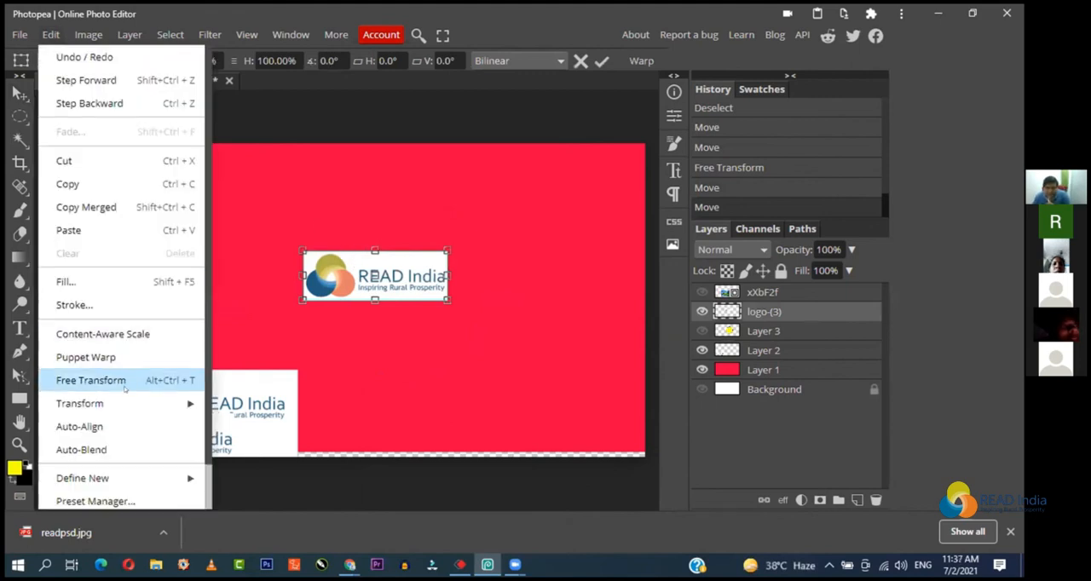
pyautogui.click(435, 191)
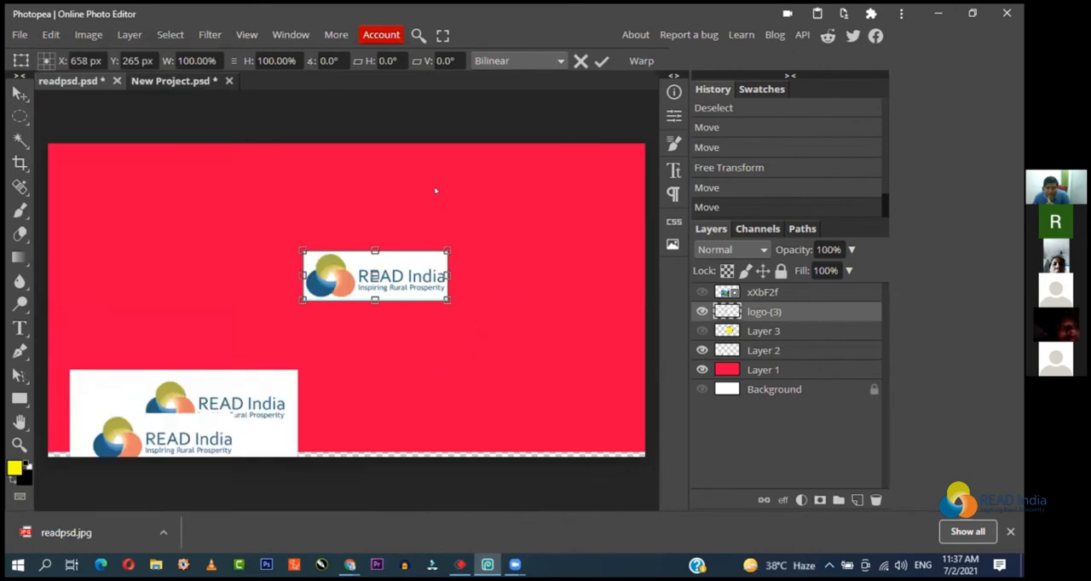
pyautogui.rightClick(405, 262)
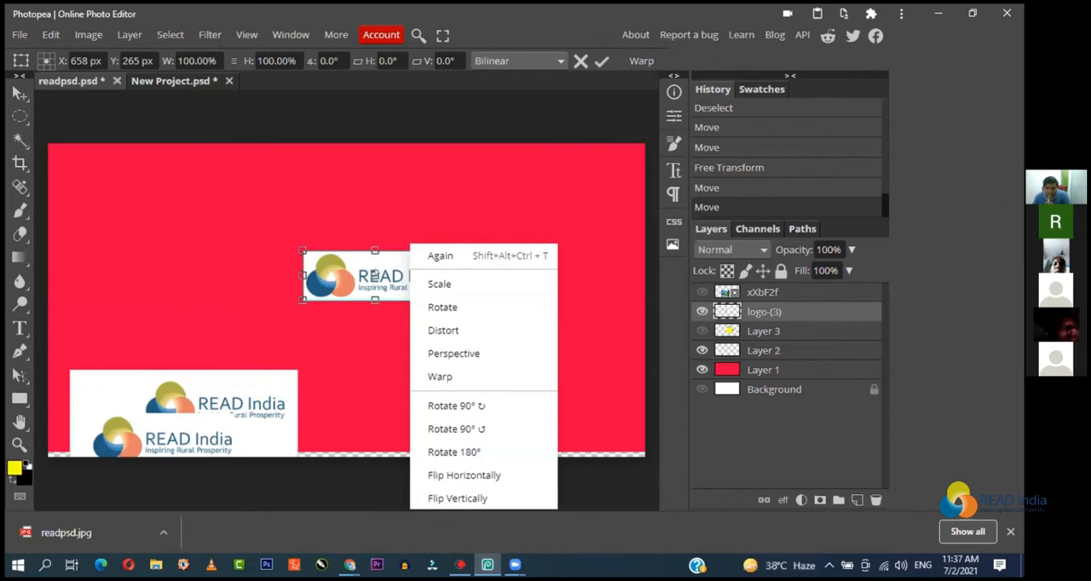
pyautogui.click(374, 274)
pyautogui.rightClick(374, 274)
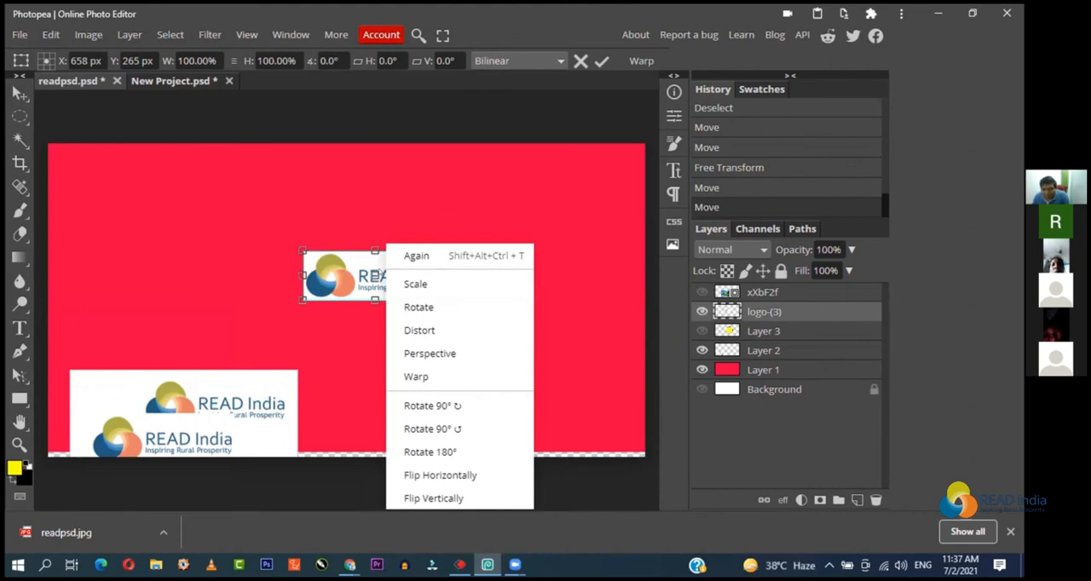
pyautogui.click(465, 242)
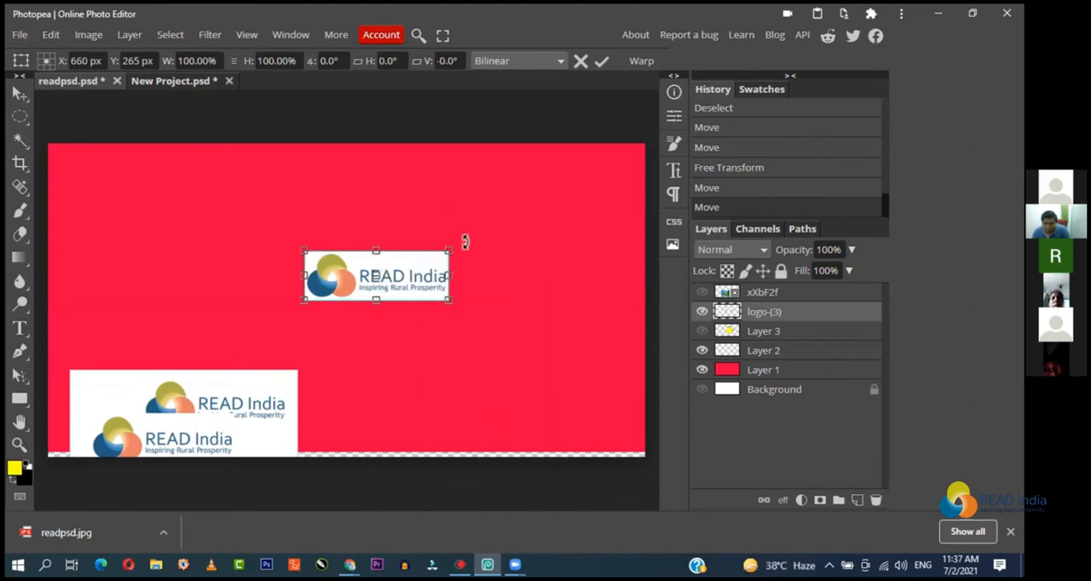
pyautogui.press('Return')
# Step: Duplicate the small READ India logo beside the original and flip the copy horizontally
pyautogui.moveTo(354, 282); pyautogui.dragTo(388, 266)
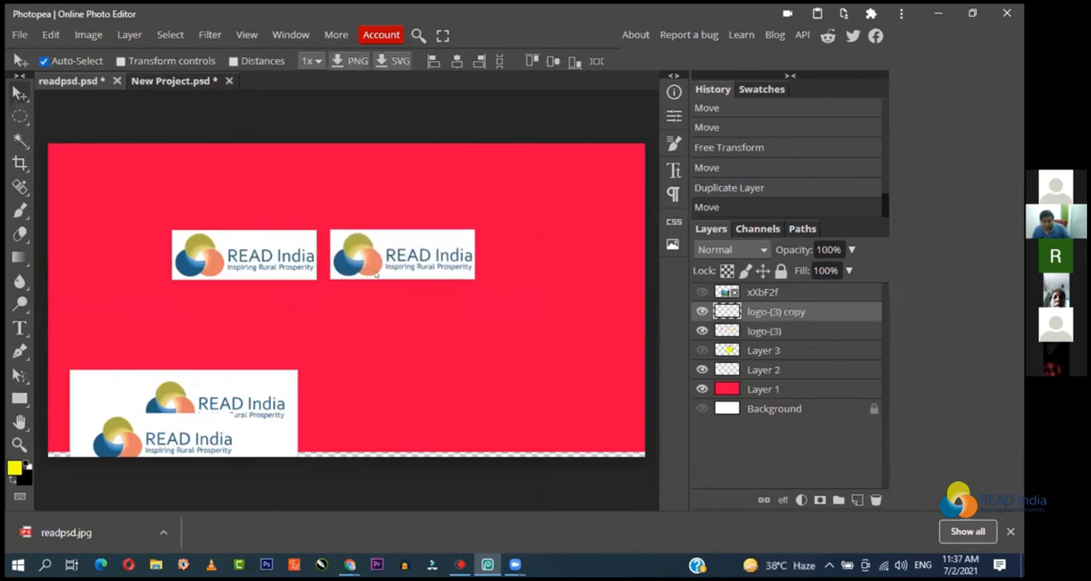
pyautogui.hotkey('ctrl', 'alt', 't')
pyautogui.rightClick(388, 257)
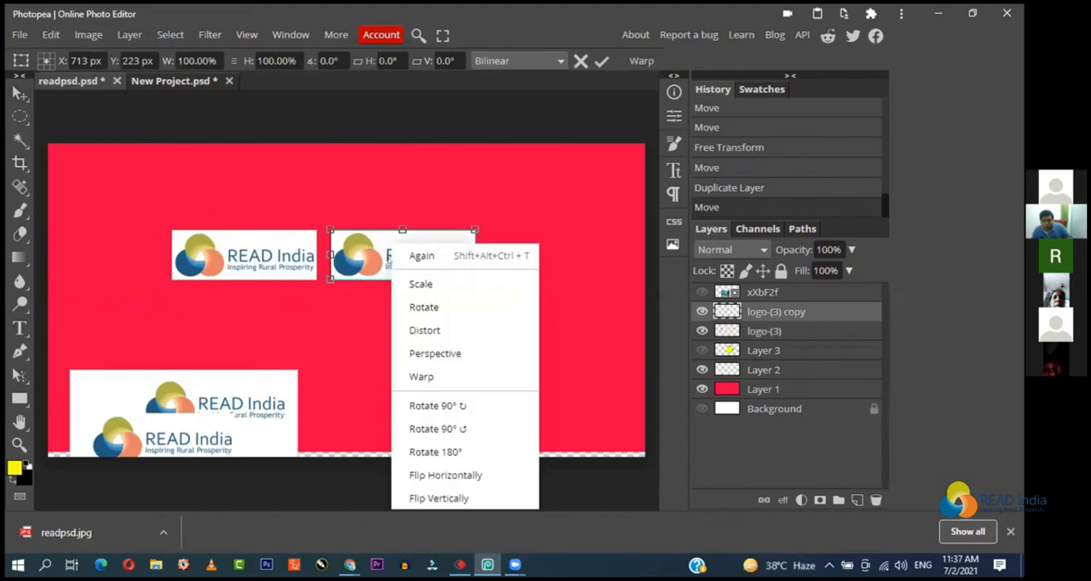
pyautogui.click(449, 475)
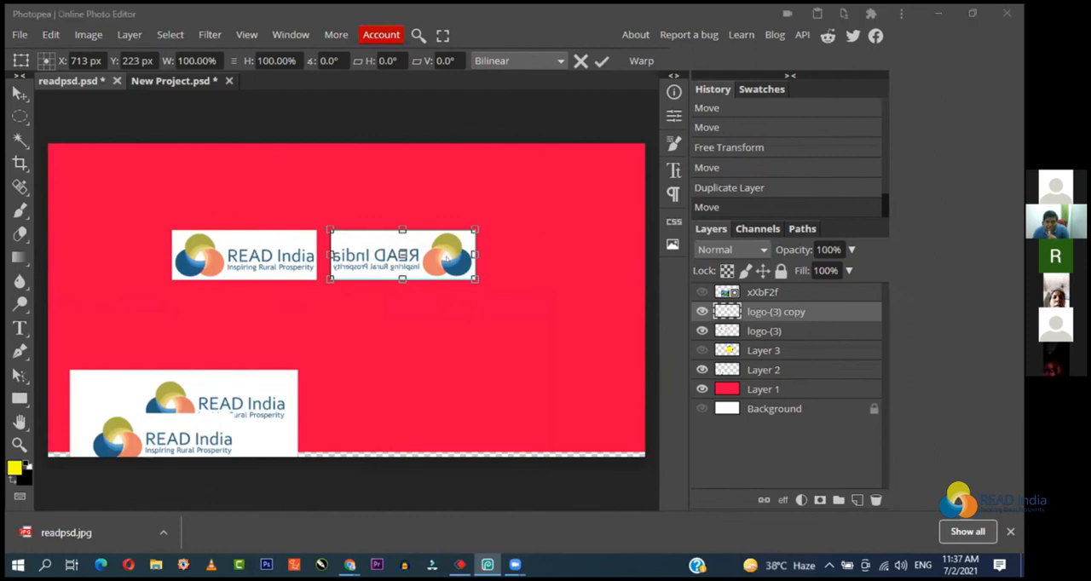
# Step: Accept the horizontal flip and delete the mirrored logo copy's layer
pyautogui.click(438, 249)
pyautogui.moveTo(436, 250)
pyautogui.mouseDown()
pyautogui.moveTo(435, 306)
pyautogui.moveTo(279, 312)
pyautogui.moveTo(401, 323)
pyautogui.moveTo(449, 260)
pyautogui.mouseUp()
pyautogui.press('Delete')
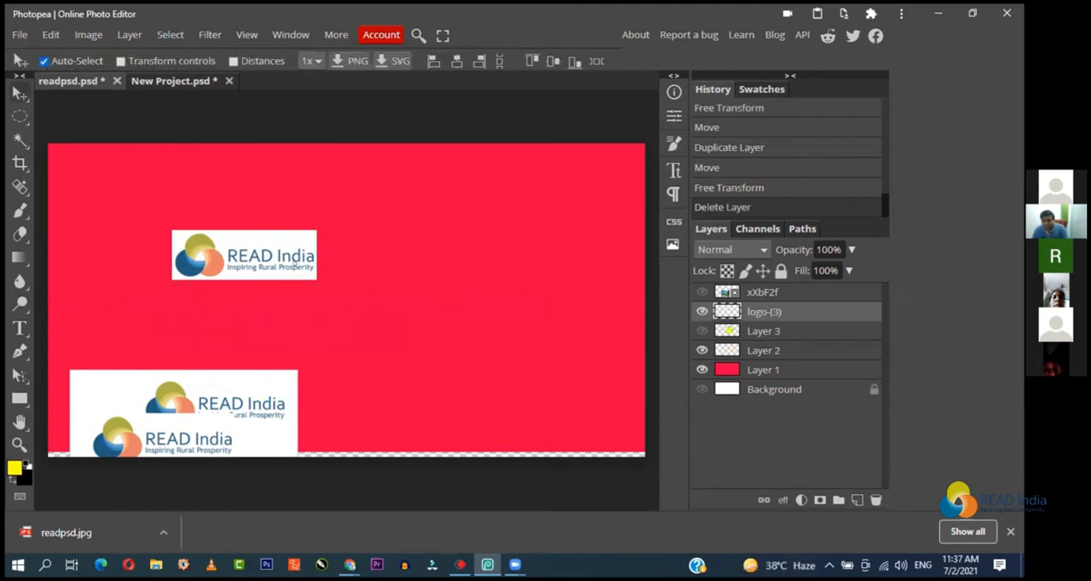
# Step: Flip the remaining small READ India logo vertically with Free Transform and apply the change
pyautogui.rightClick(282, 265)
pyautogui.click(282, 263)
pyautogui.hotkey('ctrl', 't')
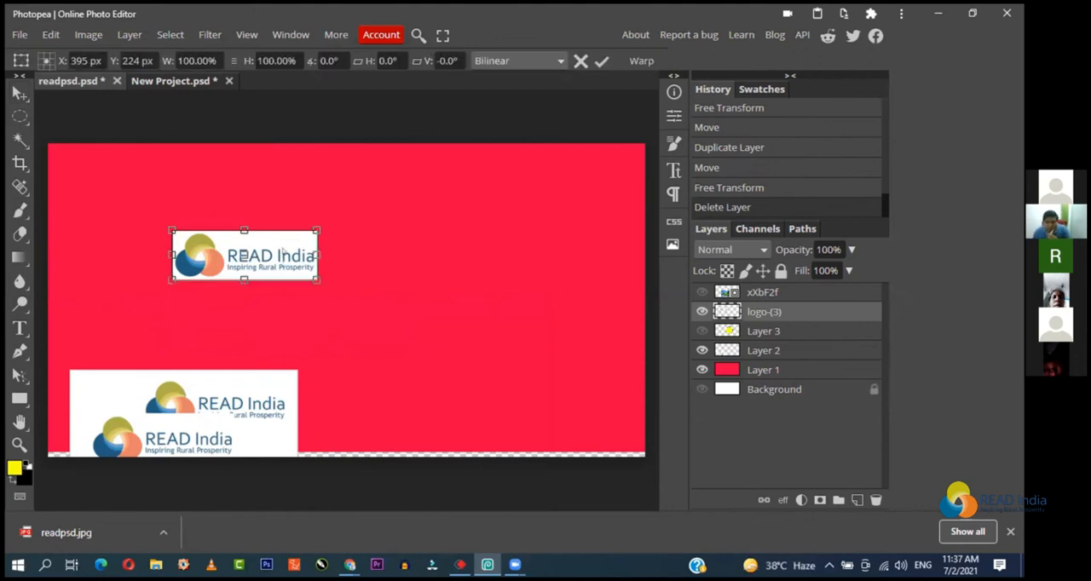
pyautogui.rightClick(283, 248)
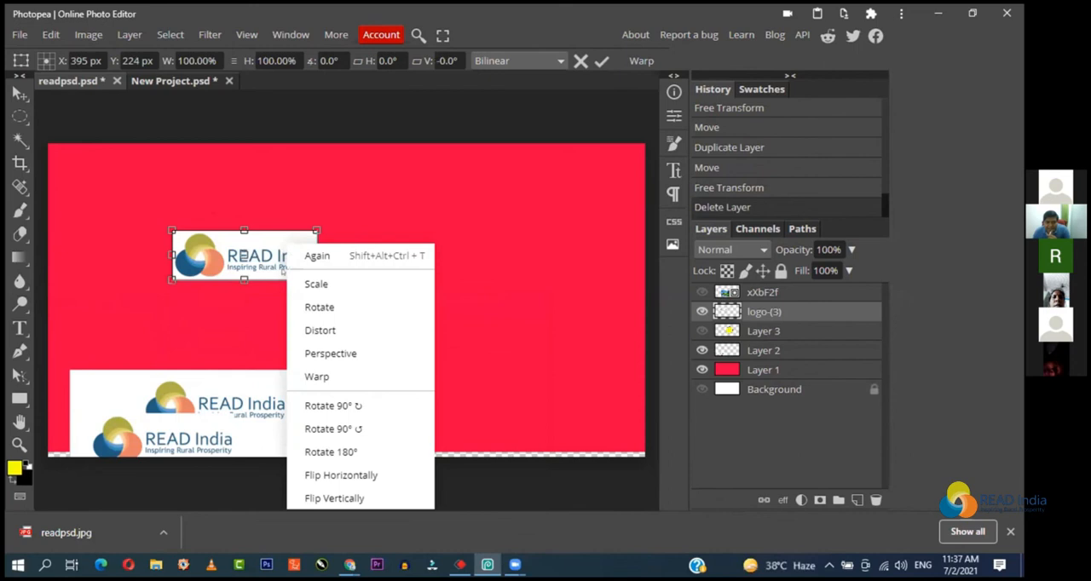
pyautogui.click(319, 501)
pyautogui.moveTo(268, 253); pyautogui.dragTo(259, 287)
pyautogui.press('Return')
# Step: Move the large double-logo image to the canvas's lower right and nudge the upside-down logo slightly downward
pyautogui.moveTo(291, 414); pyautogui.dragTo(601, 377)
pyautogui.moveTo(246, 268)
pyautogui.mouseDown()
pyautogui.moveTo(241, 280)
pyautogui.moveTo(257, 273)
pyautogui.moveTo(254, 283)
pyautogui.mouseUp()
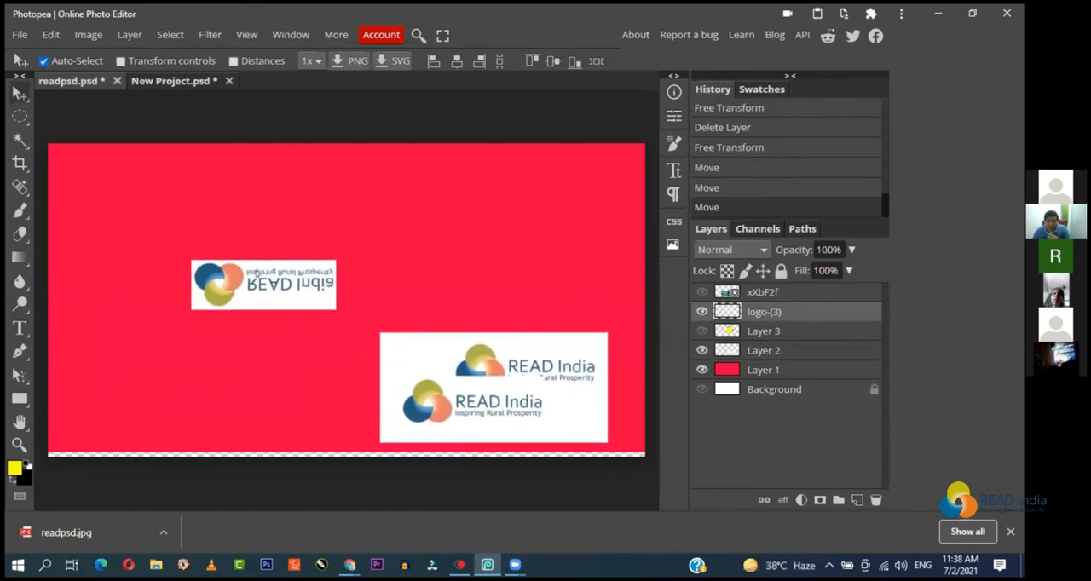
# Step: Rotate the upside-down logo by about 1.7° and flip it vertically so it reads upright
pyautogui.hotkey('ctrl', 't')
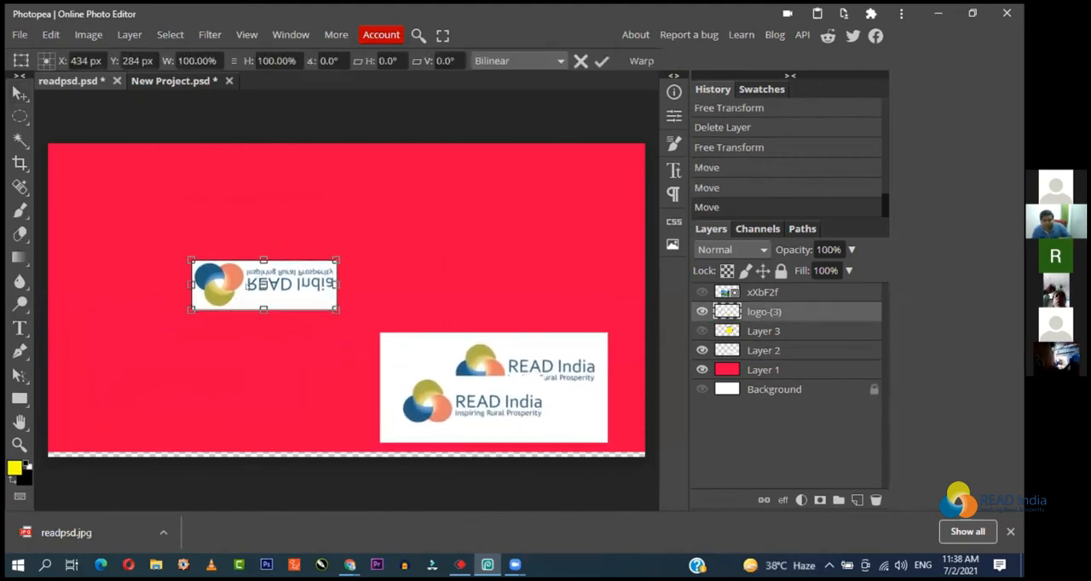
pyautogui.rightClick(248, 294)
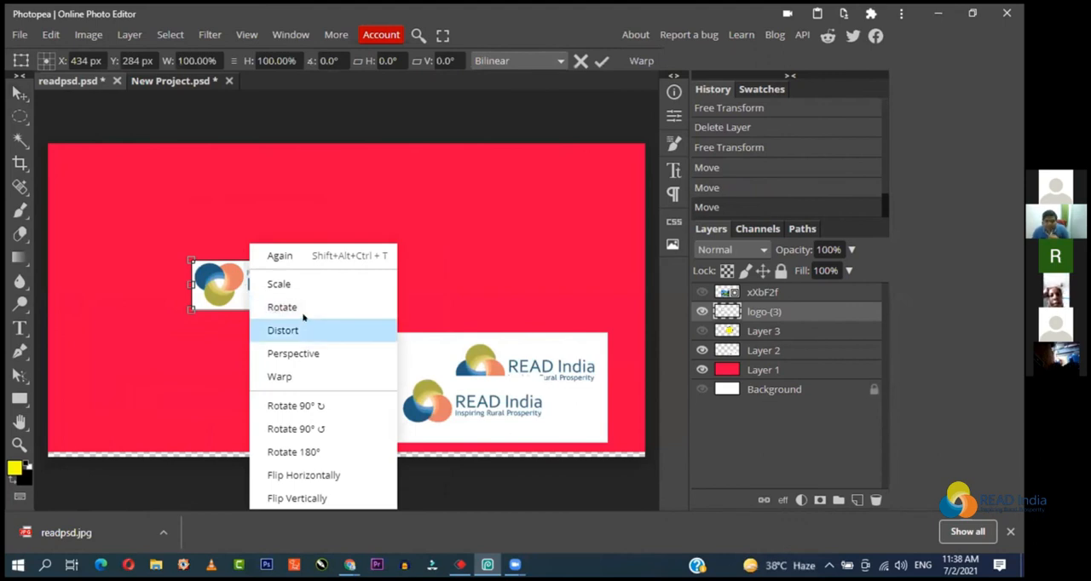
pyautogui.click(297, 497)
pyautogui.moveTo(338, 251)
pyautogui.mouseDown()
pyautogui.moveTo(355, 313)
pyautogui.moveTo(130, 267)
pyautogui.moveTo(253, 142)
pyautogui.moveTo(261, 397)
pyautogui.moveTo(246, 389)
pyautogui.moveTo(223, 226)
pyautogui.moveTo(339, 339)
pyautogui.moveTo(345, 247)
pyautogui.moveTo(353, 251)
pyautogui.mouseUp()
pyautogui.rightClick(281, 286)
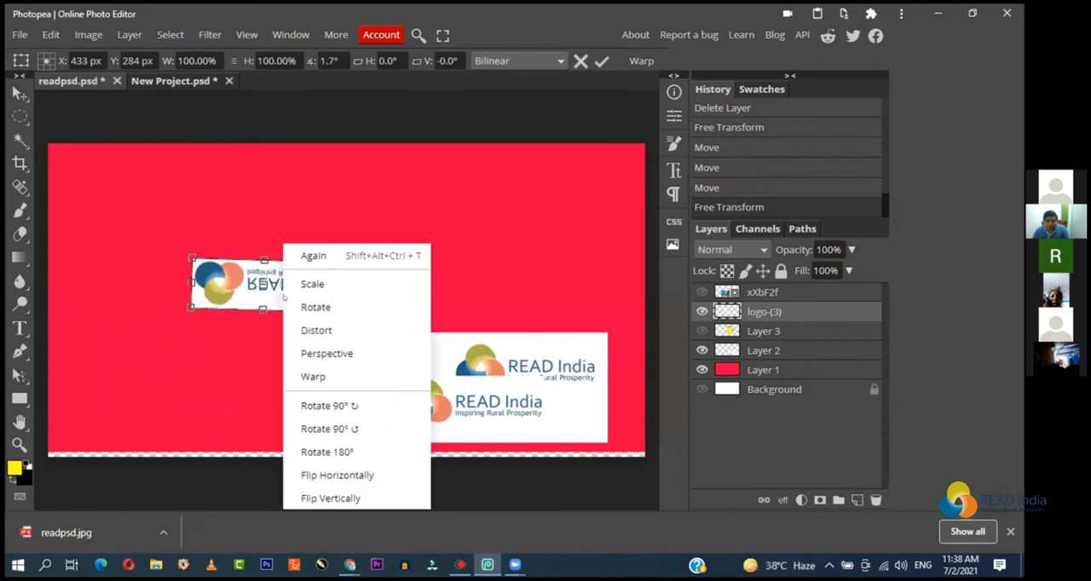
pyautogui.click(338, 499)
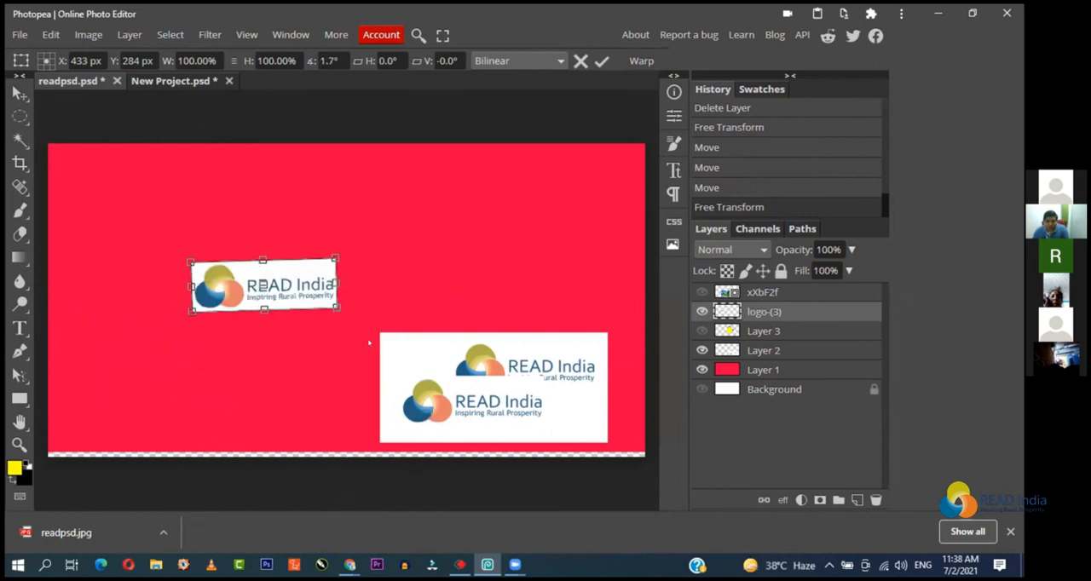
# Step: Distort the small logo by pulling its corners outward into an irregular shape that is wider at the top
pyautogui.rightClick(293, 247)
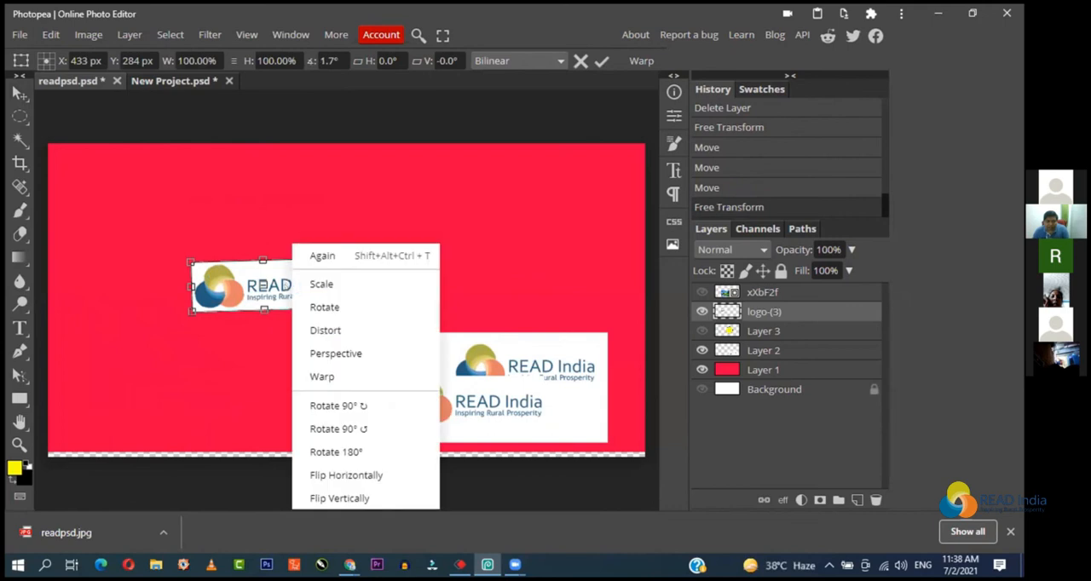
pyautogui.click(325, 330)
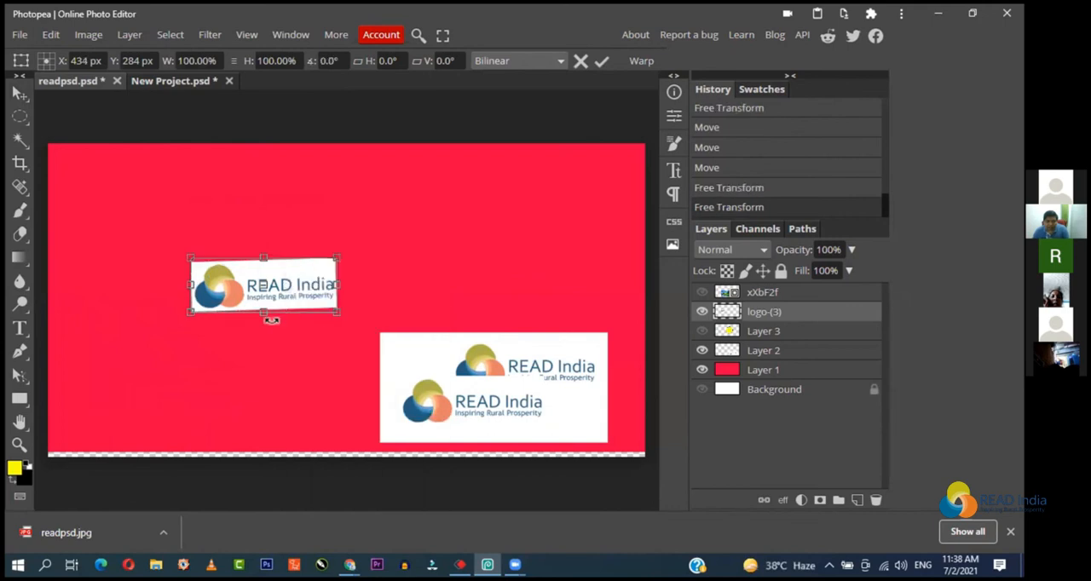
pyautogui.moveTo(261, 313); pyautogui.dragTo(237, 323)
pyautogui.moveTo(340, 324); pyautogui.dragTo(362, 328)
pyautogui.moveTo(337, 257); pyautogui.dragTo(381, 232)
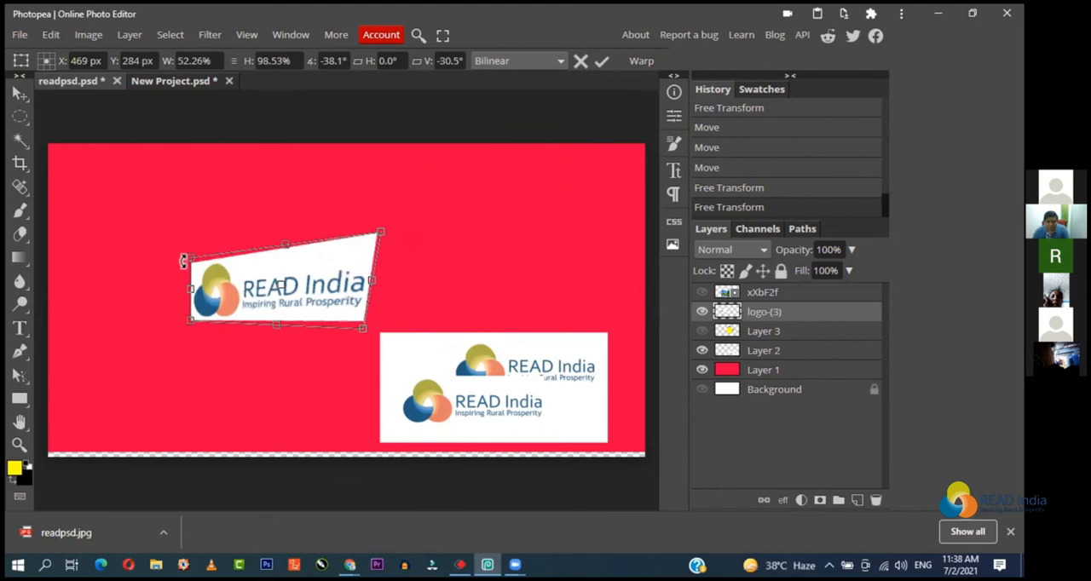
pyautogui.moveTo(183, 261); pyautogui.dragTo(168, 220)
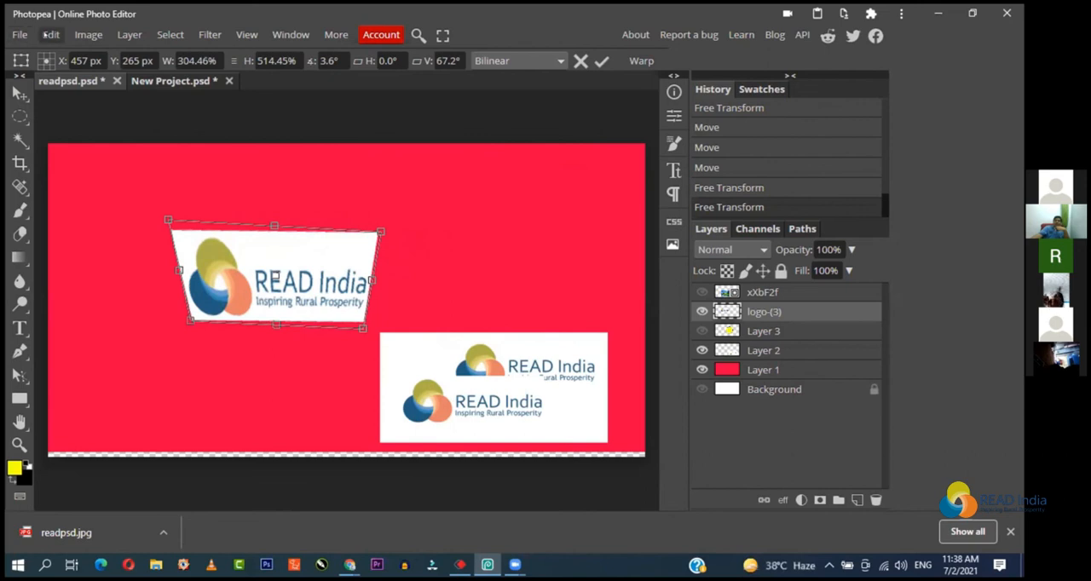
# Step: Delete the distorted logo's layer and hide Layer 2, which holds the large double-logo image
pyautogui.click(50, 35)
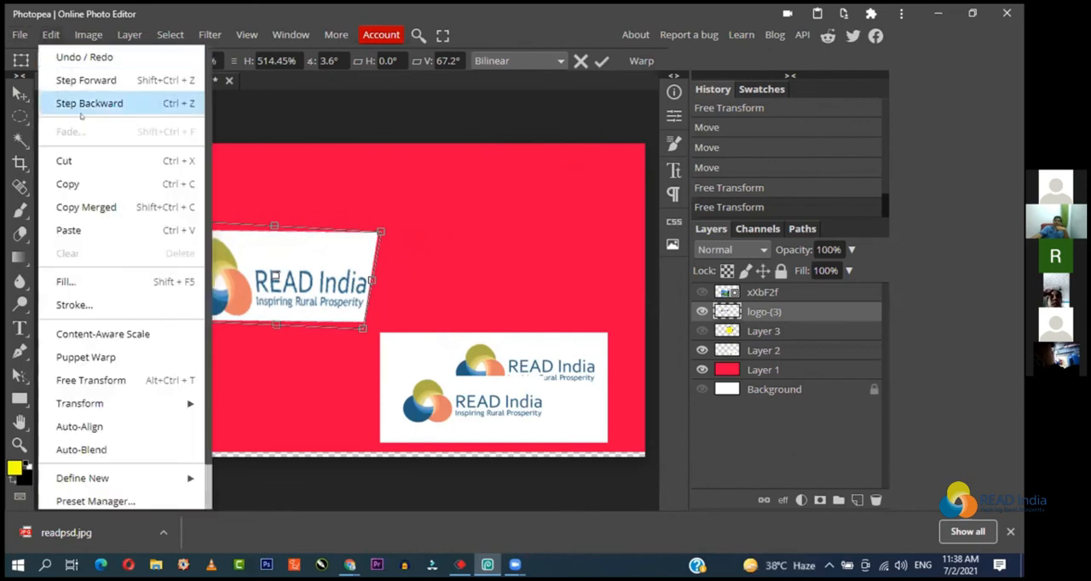
pyautogui.click(353, 176)
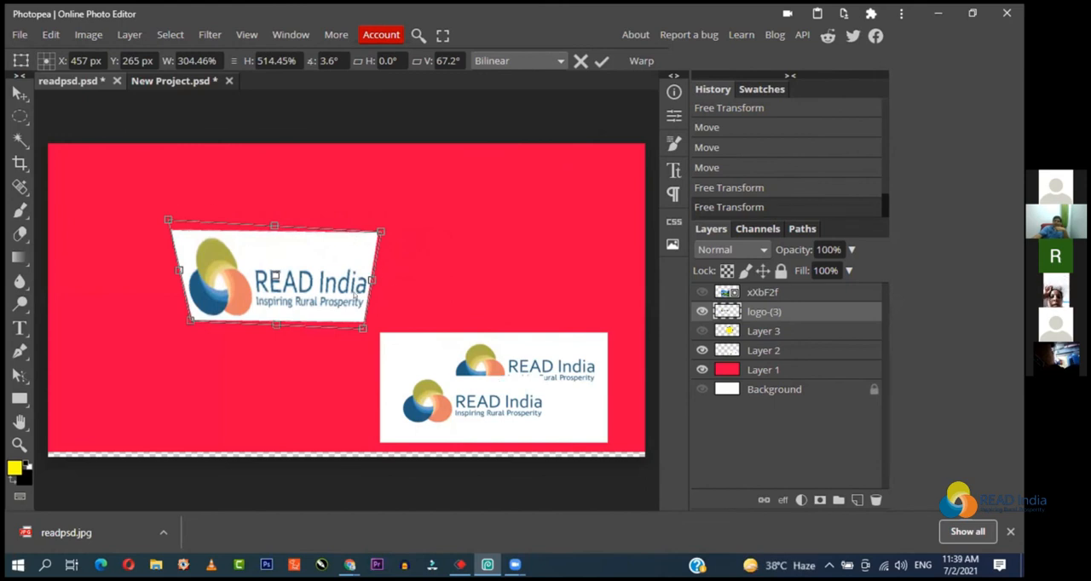
pyautogui.press('Delete')
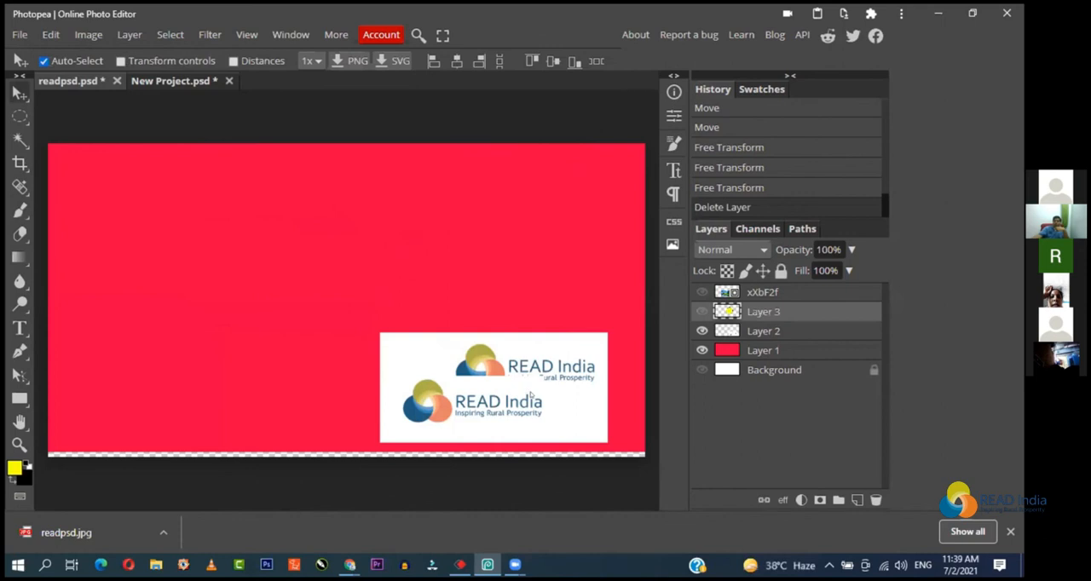
pyautogui.click(527, 385)
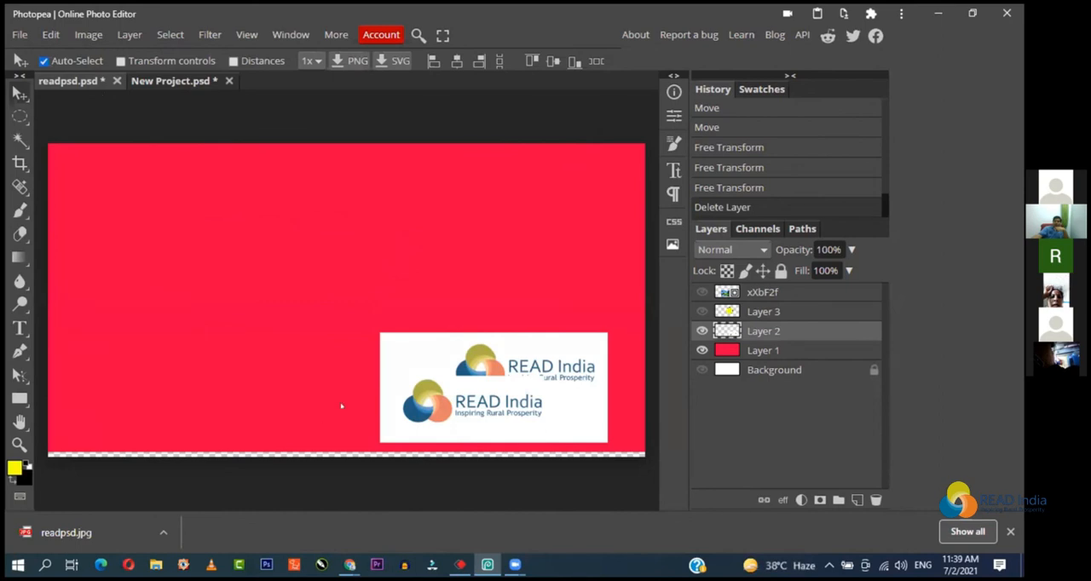
pyautogui.click(702, 331)
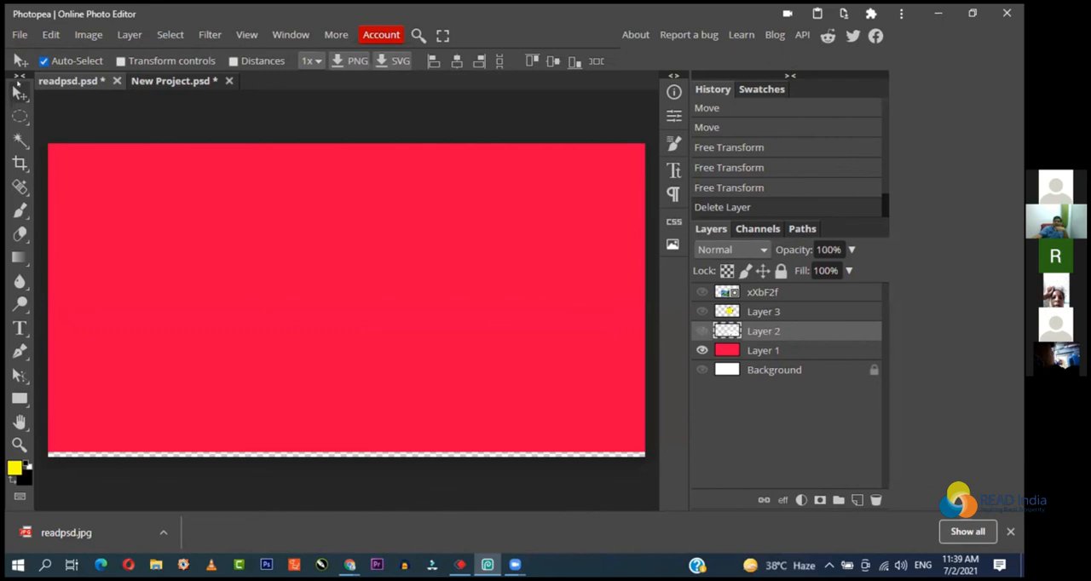
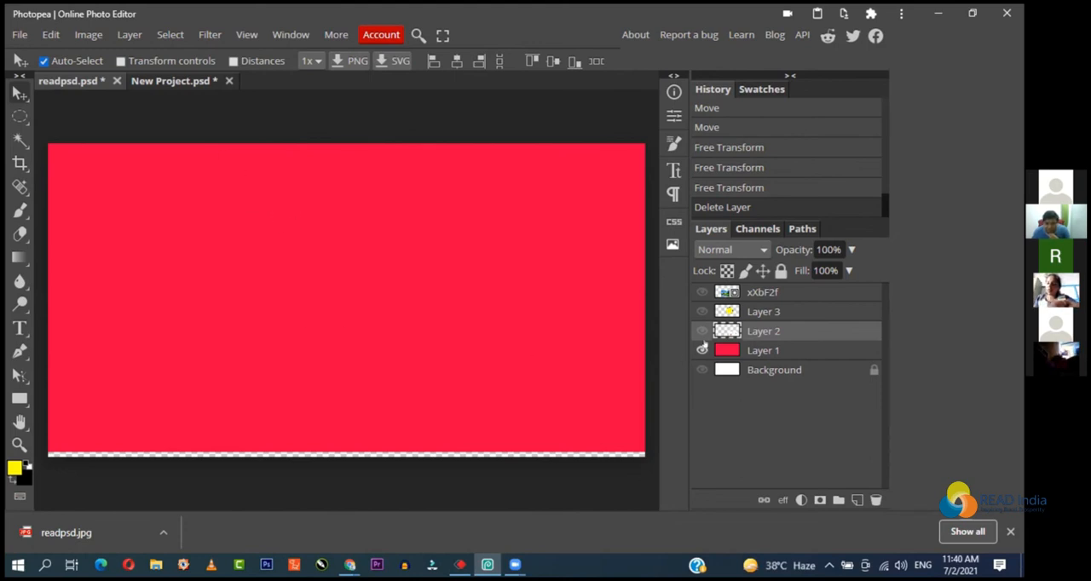
# Step: Make Layer 3, the xXbF2f layer and Layer 2 visible again
pyautogui.click(701, 311)
pyautogui.click(702, 292)
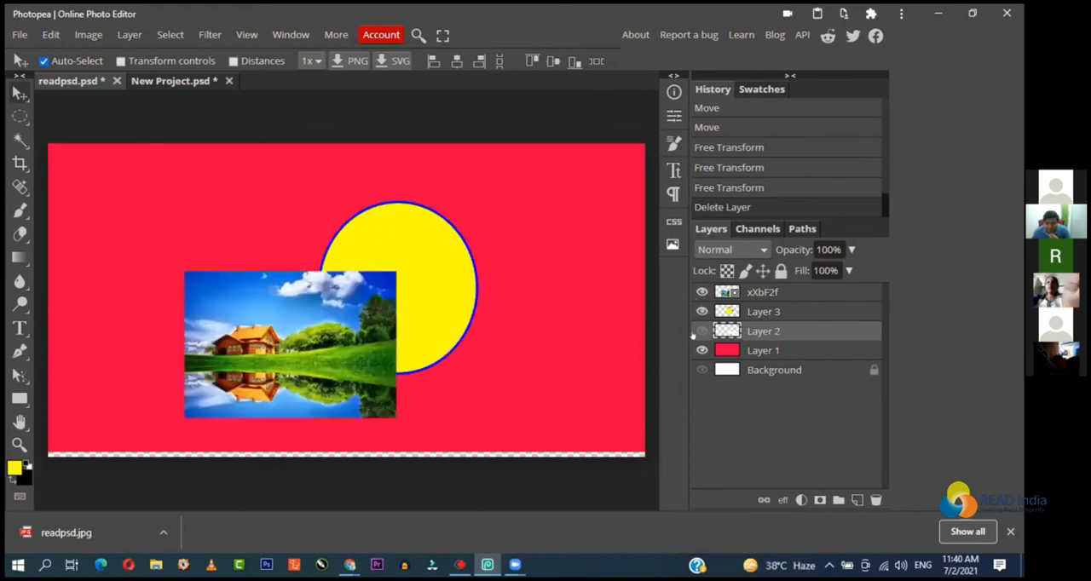
pyautogui.click(702, 330)
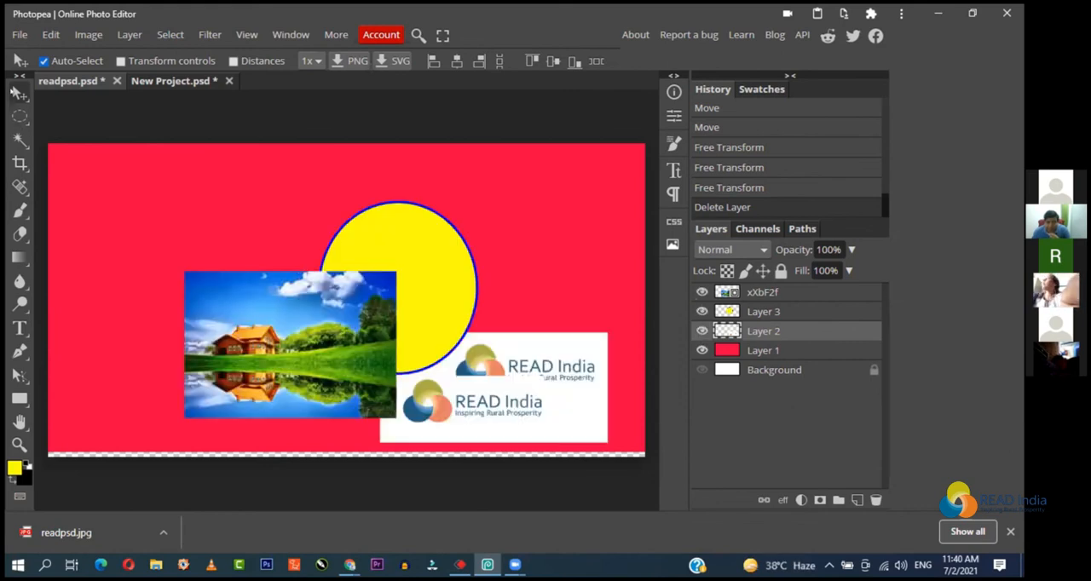
# Step: Spread the objects out: landscape picture to the upper left, yellow circle to the upper right, logo image to the lower left, red layer slightly left
pyautogui.moveTo(398, 411); pyautogui.dragTo(291, 284)
pyautogui.moveTo(366, 287); pyautogui.dragTo(577, 204)
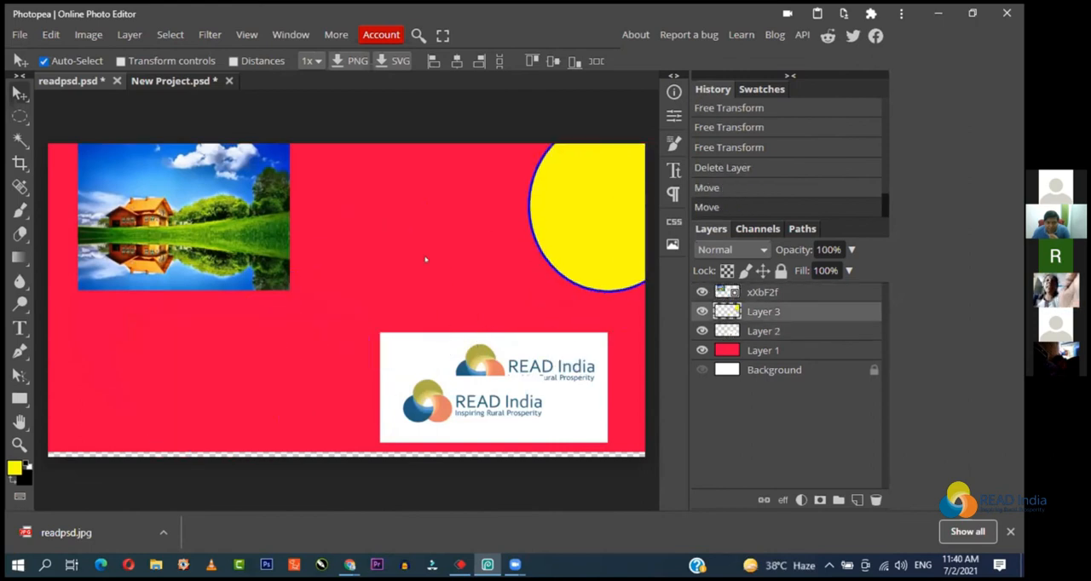
pyautogui.moveTo(426, 259); pyautogui.dragTo(415, 264)
pyautogui.moveTo(490, 409); pyautogui.dragTo(273, 432)
pyautogui.moveTo(564, 237); pyautogui.dragTo(471, 269)
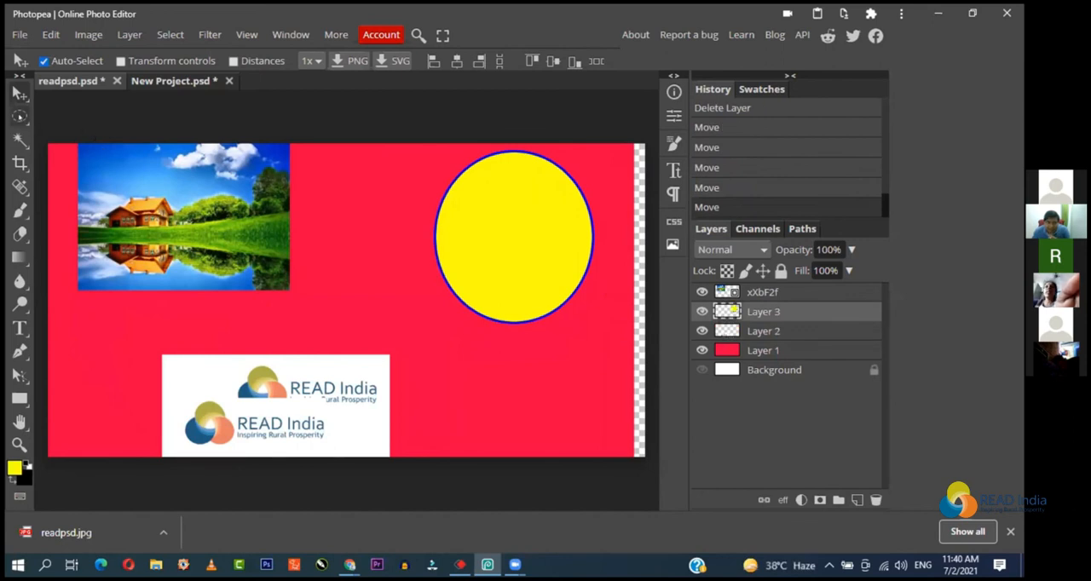
# Step: Try dragging out elliptical selections over the yellow circle, the landscape picture and the logo image
pyautogui.click(19, 117)
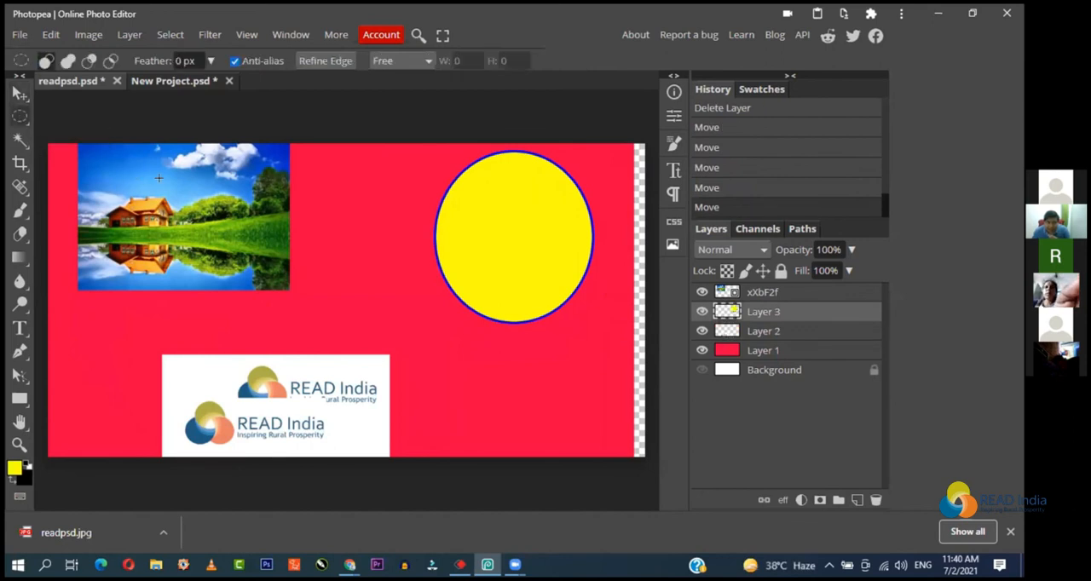
pyautogui.moveTo(493, 208); pyautogui.dragTo(534, 219)
pyautogui.click(549, 212)
pyautogui.moveTo(158, 203); pyautogui.dragTo(251, 260)
pyautogui.click(254, 335)
pyautogui.moveTo(218, 375); pyautogui.dragTo(302, 409)
pyautogui.moveTo(328, 402); pyautogui.dragTo(323, 398)
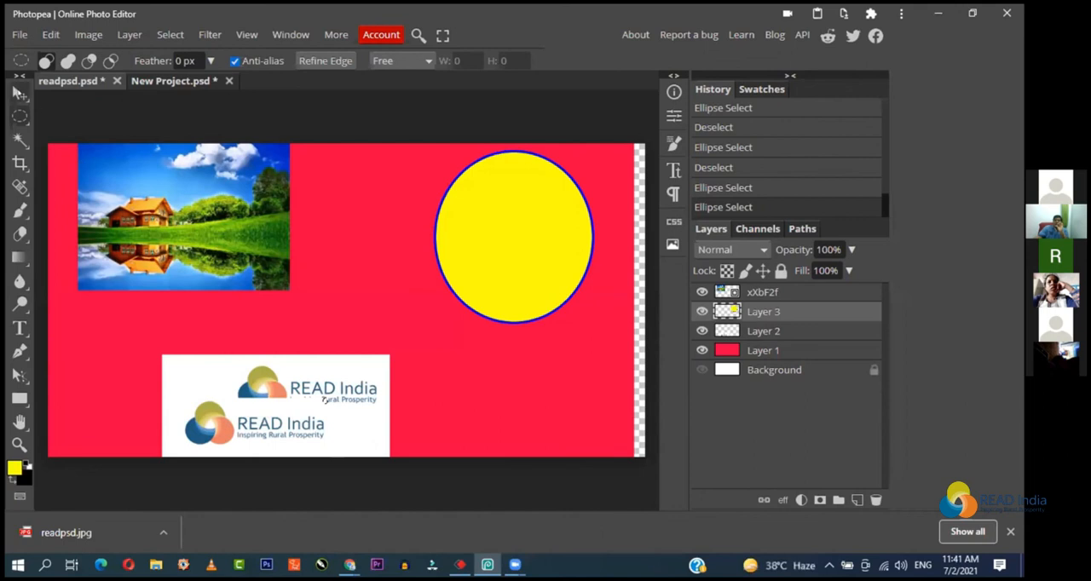
# Step: Use the Move tool to bring the landscape picture, yellow circle and logo image closer together toward the canvas's middle
pyautogui.click(19, 92)
pyautogui.click(45, 94)
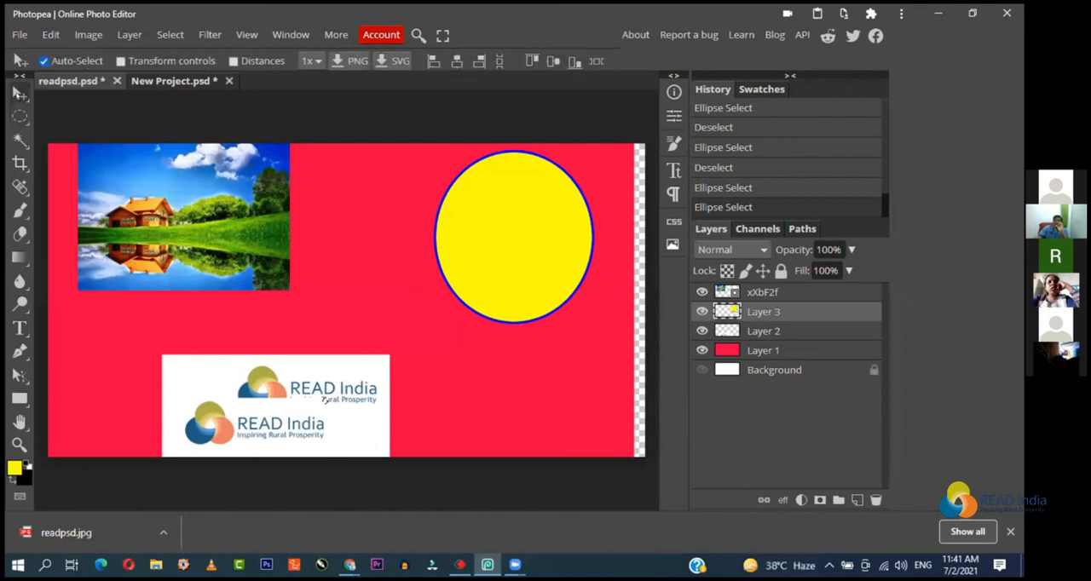
pyautogui.moveTo(176, 219); pyautogui.dragTo(239, 233)
pyautogui.moveTo(475, 217); pyautogui.dragTo(444, 239)
pyautogui.moveTo(325, 399); pyautogui.dragTo(368, 339)
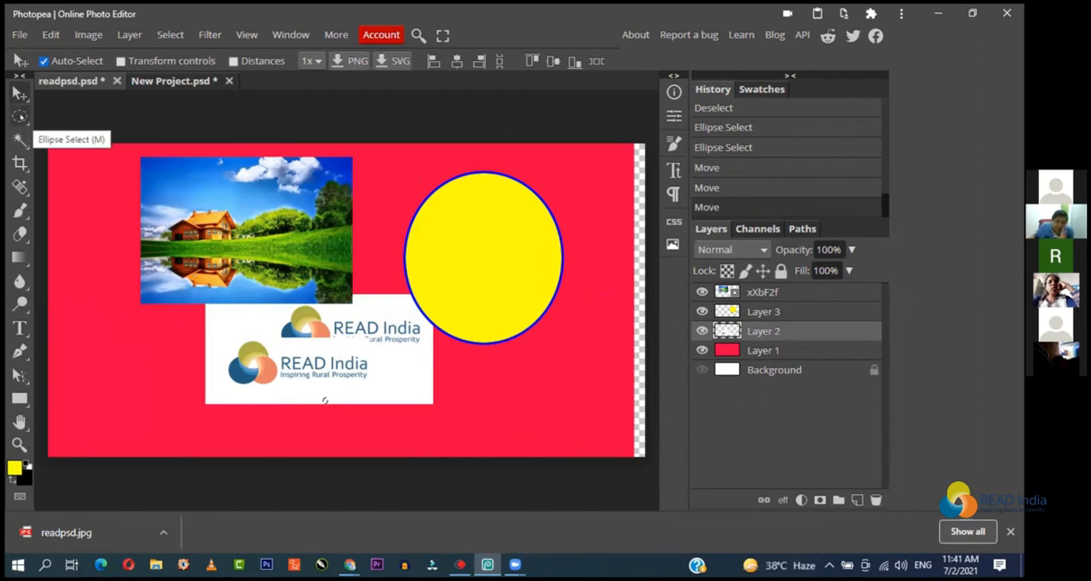
pyautogui.click(21, 119)
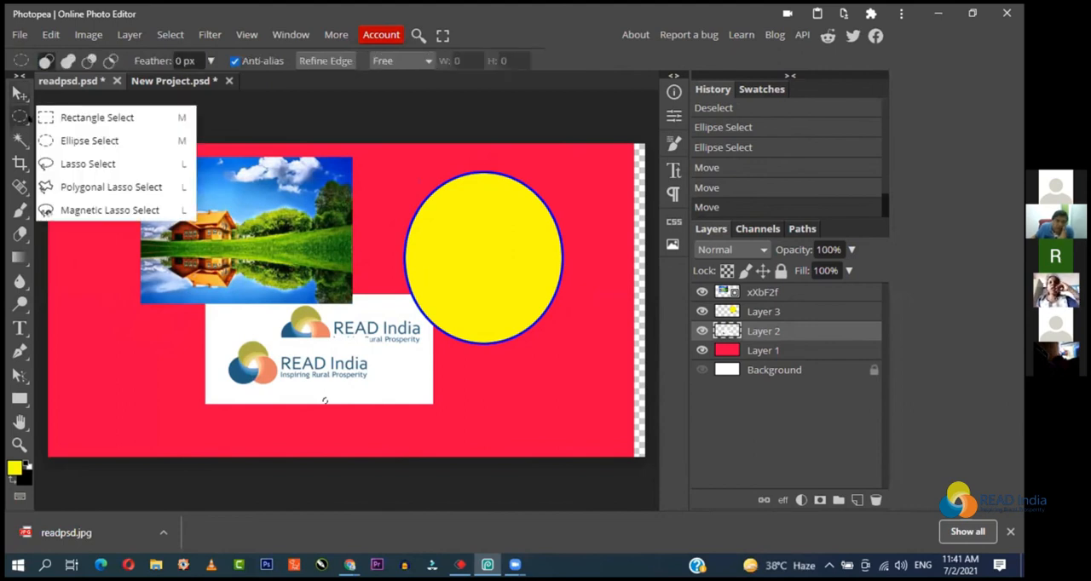
pyautogui.click(30, 117)
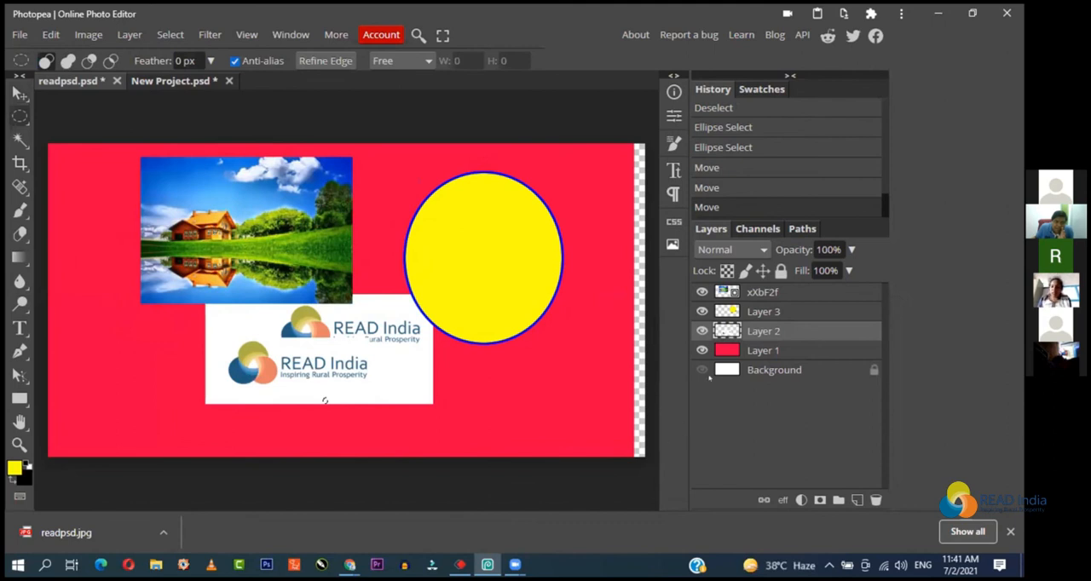
# Step: Hide Layer 2, Layer 3 and the xXbF2f layer so only the red Layer 1 shows
pyautogui.click(702, 331)
pyautogui.click(702, 311)
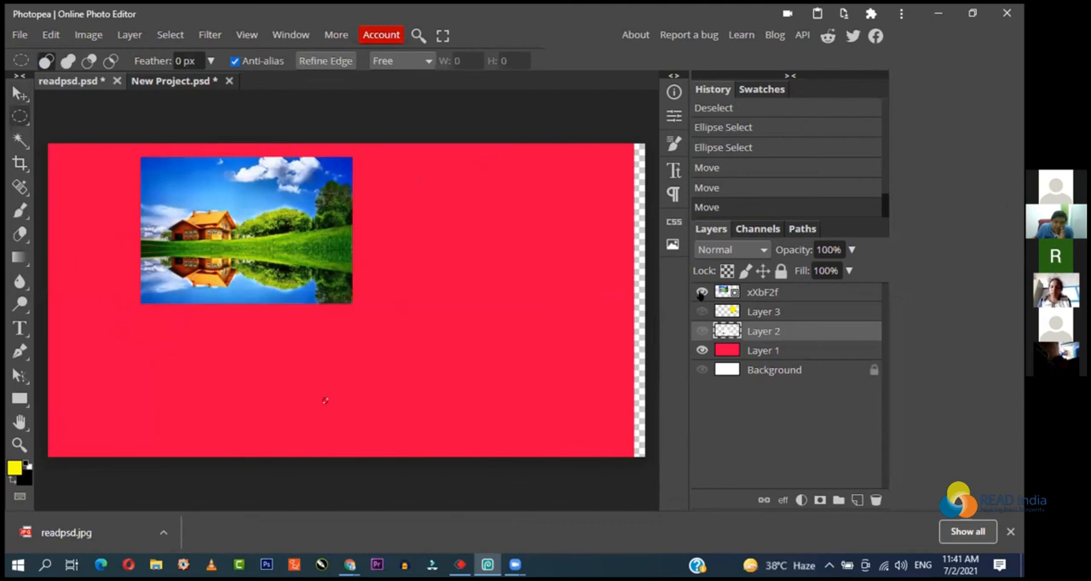
pyautogui.click(701, 292)
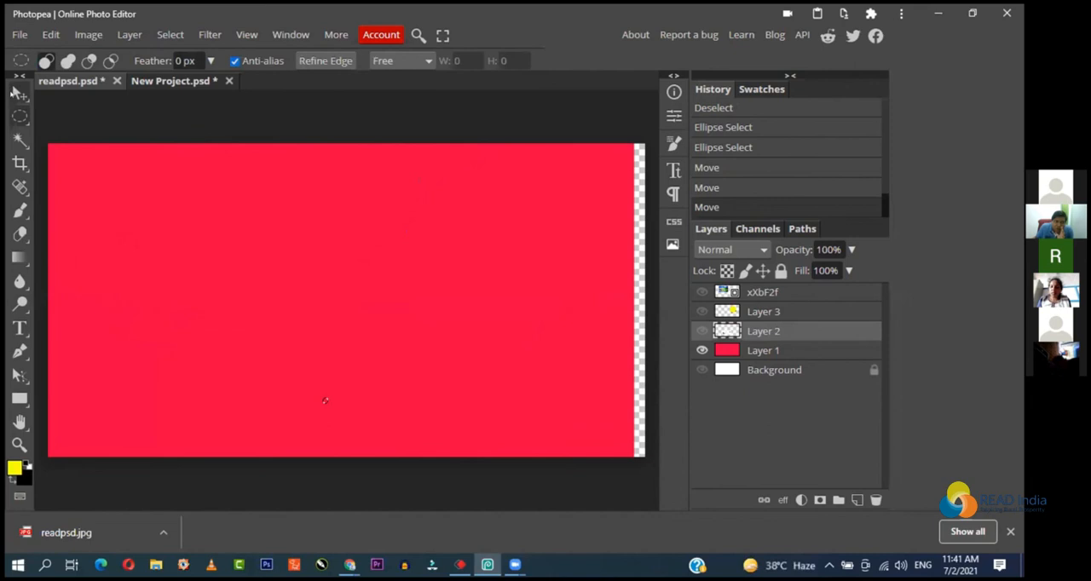
# Step: Shift the red Layer 1 right so it covers the canvas and clear the leftover selection
pyautogui.click(20, 94)
pyautogui.moveTo(259, 236)
pyautogui.mouseDown()
pyautogui.moveTo(275, 234)
pyautogui.moveTo(259, 235)
pyautogui.mouseUp()
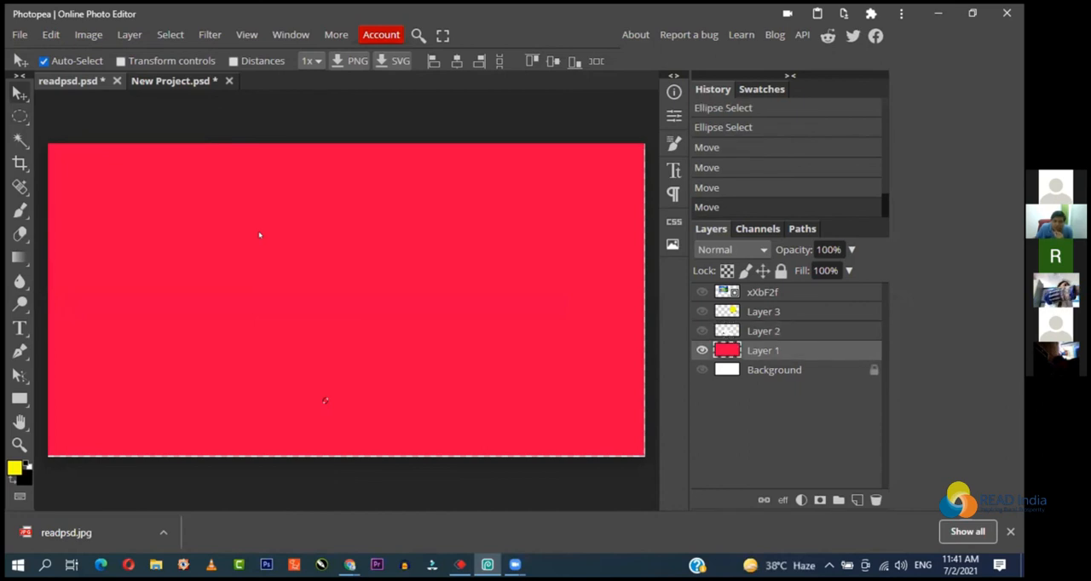
pyautogui.hotkey('ctrl', 'd')
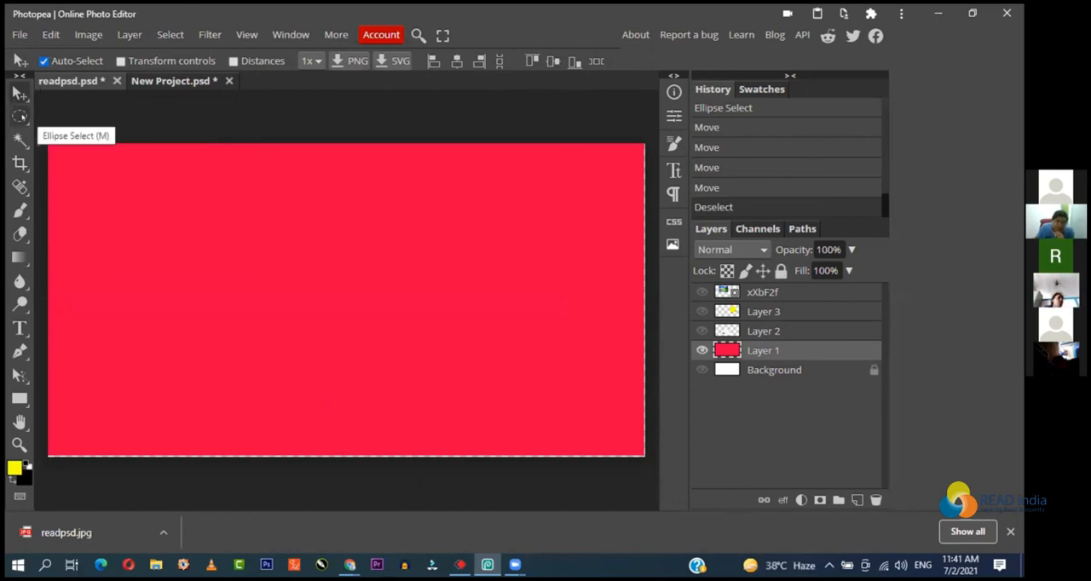
# Step: Draw a square selection near the canvas's centre with Rectangle Select and add a new layer above the xXbF2f layer
pyautogui.click(20, 117)
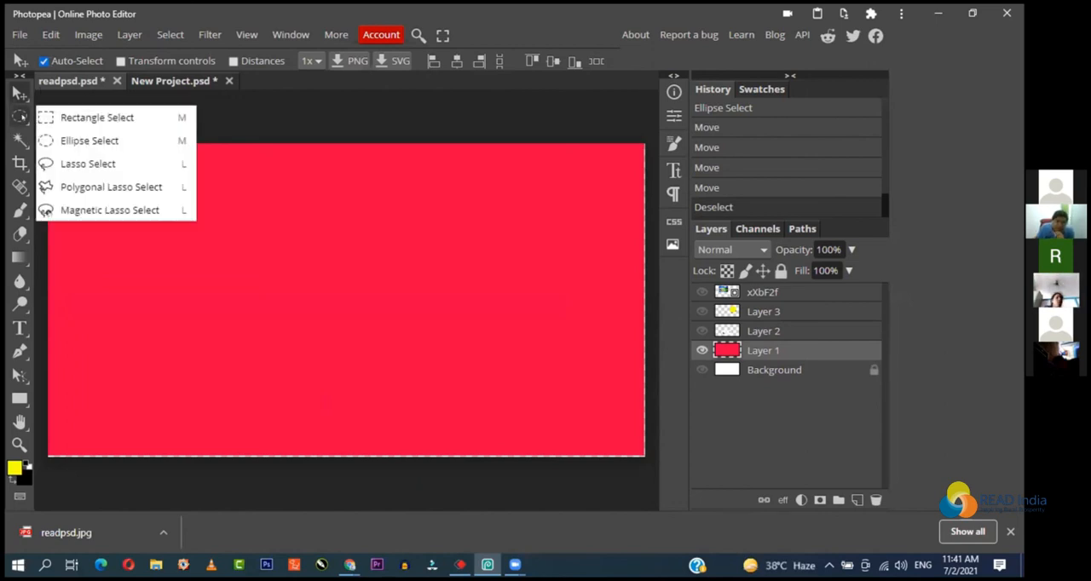
pyautogui.click(142, 117)
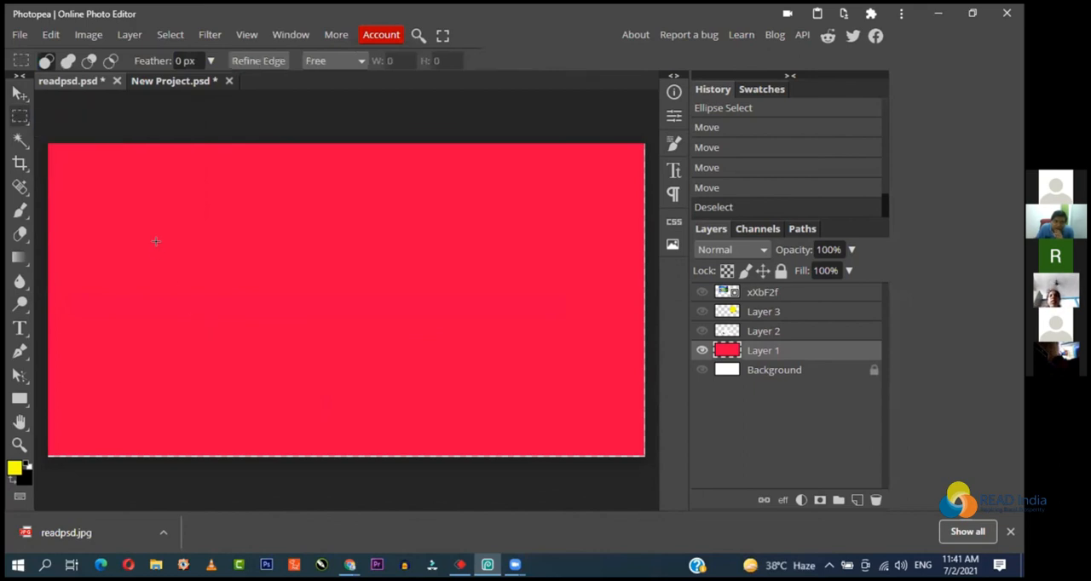
pyautogui.moveTo(194, 239); pyautogui.dragTo(432, 336)
pyautogui.click(418, 324)
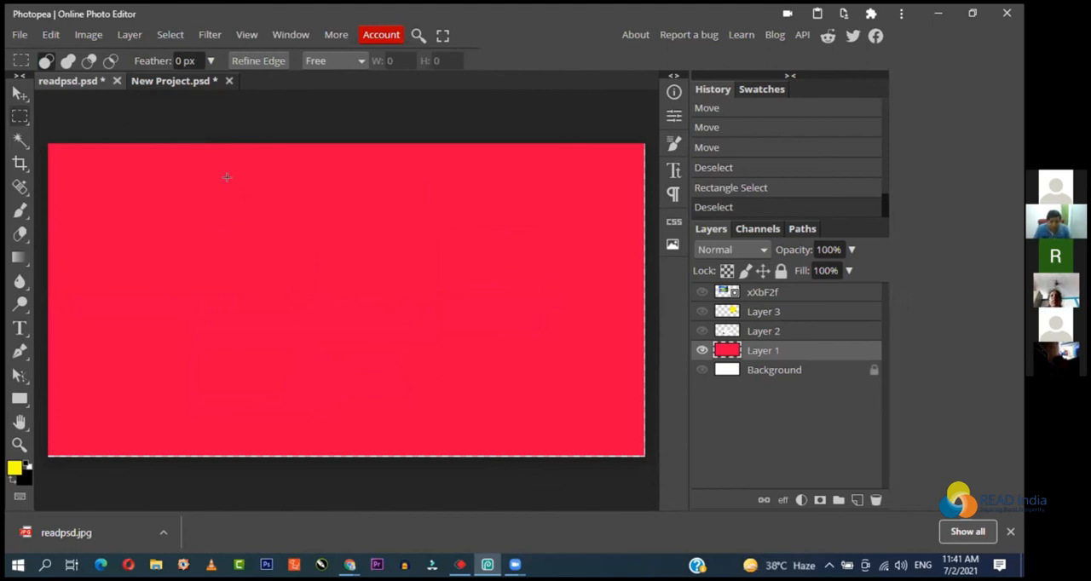
pyautogui.moveTo(224, 185); pyautogui.dragTo(417, 377)
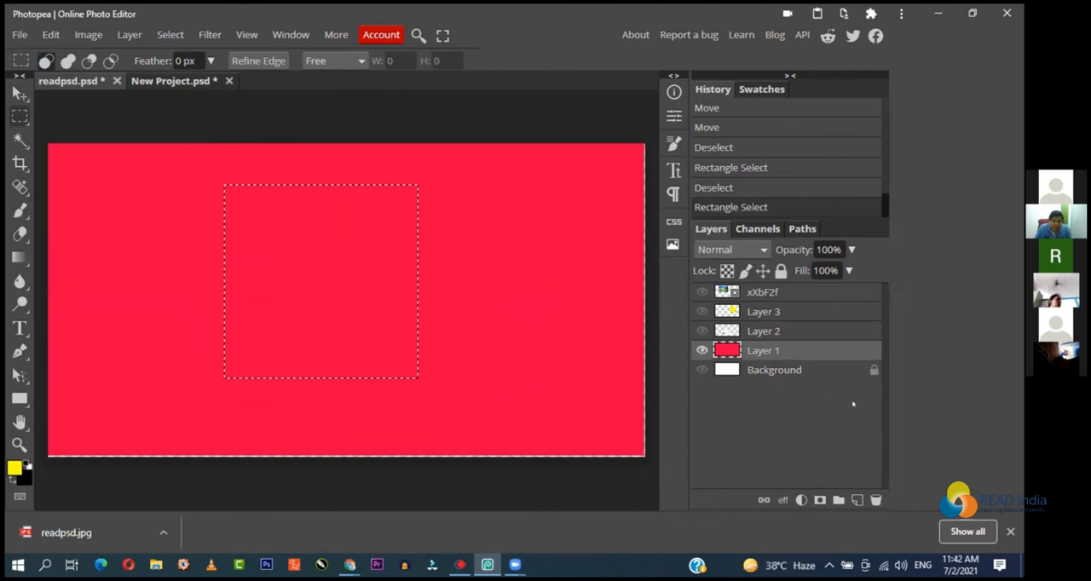
pyautogui.click(831, 290)
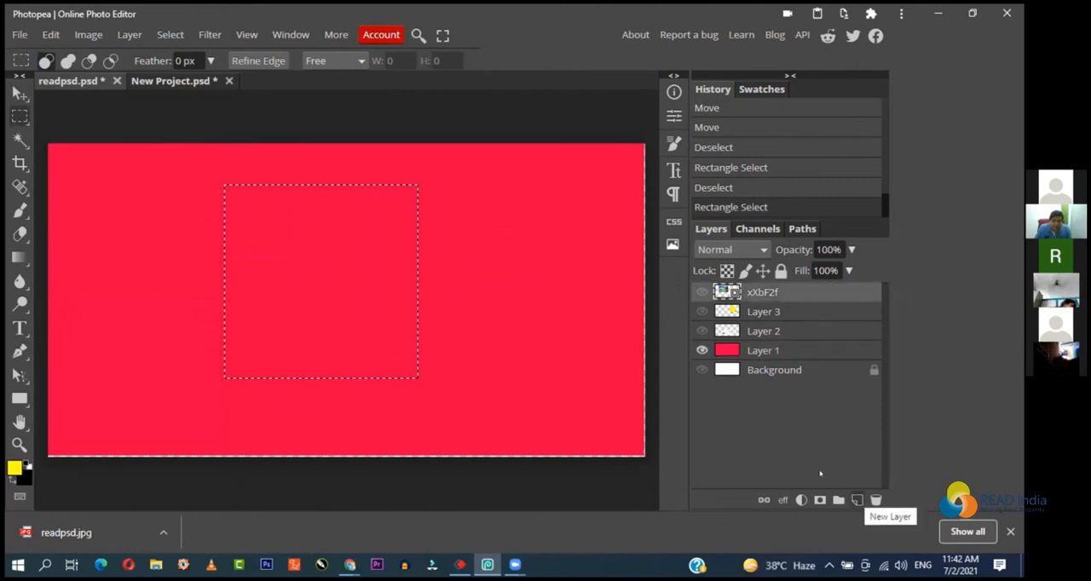
pyautogui.click(856, 500)
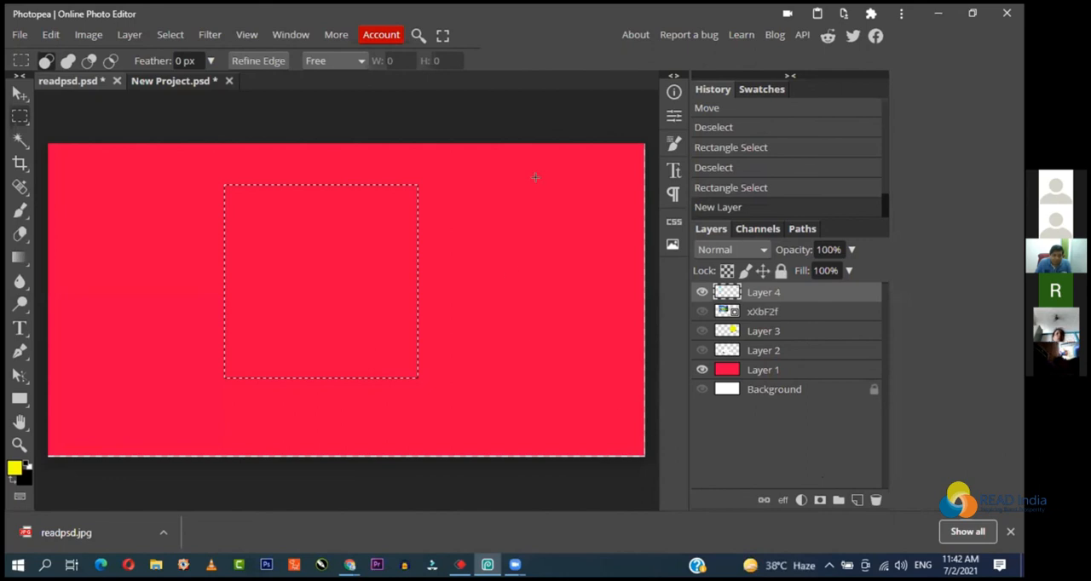
# Step: Try filling the square selection on Layer 4 with the yellow foreground colour and deselecting it, and undo both operations
pyautogui.press('alt')
pyautogui.hotkey('alt', 'BackSpace')
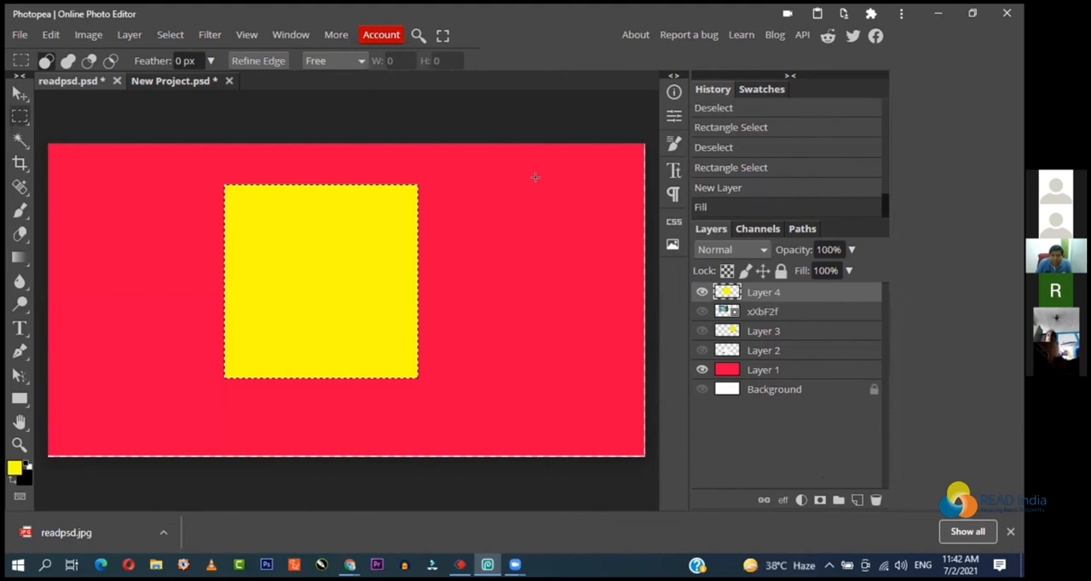
pyautogui.hotkey('ctrl', 'd')
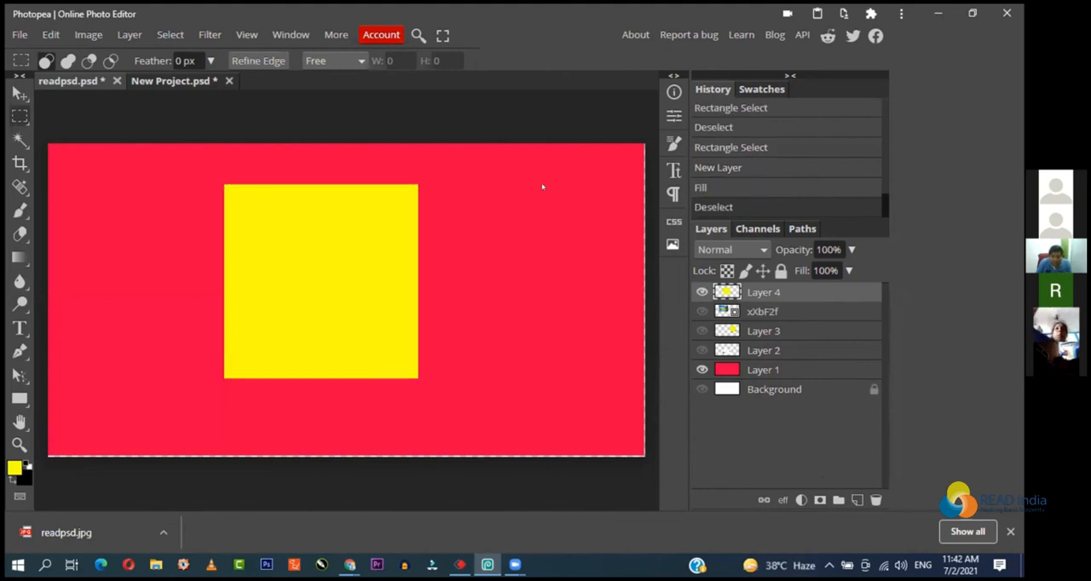
pyautogui.hotkey('ctrl', 'z')
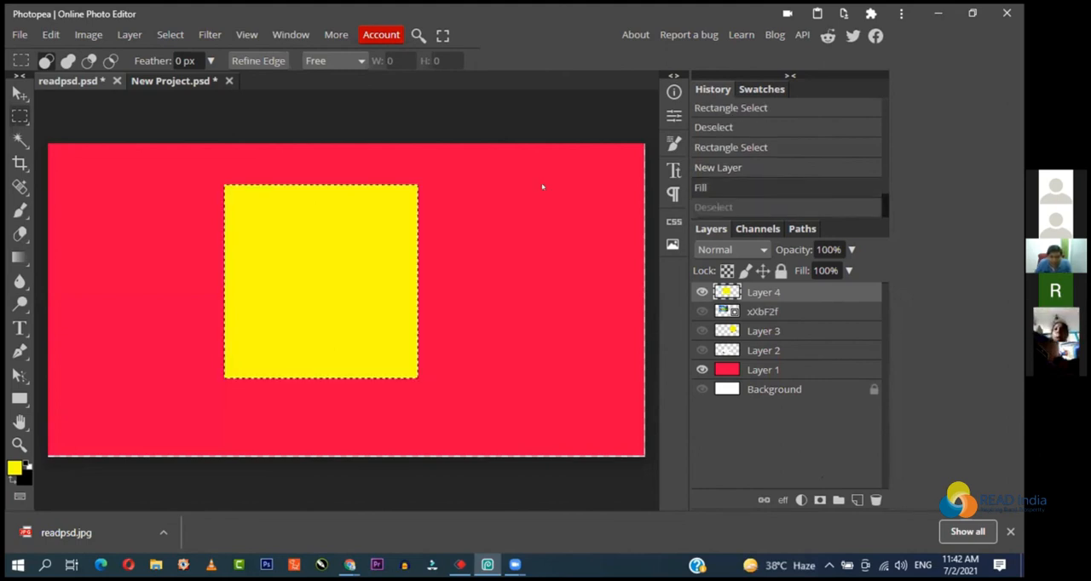
pyautogui.hotkey('ctrl', 'z')
# Step: Fill the square selection on Layer 4 using the Fill command with Foreground, Normal blend mode and 100% opacity
pyautogui.click(51, 34)
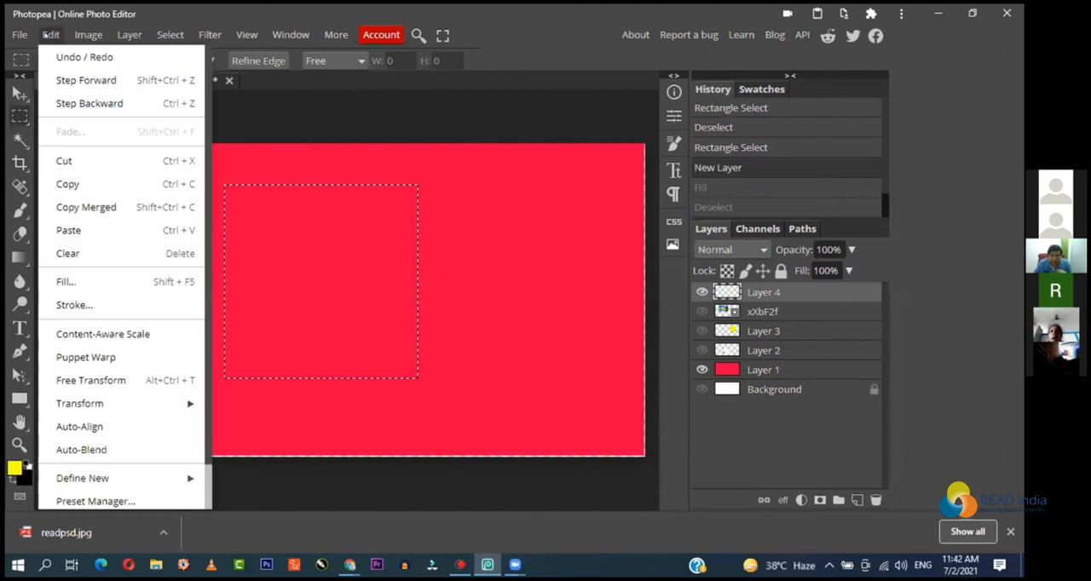
pyautogui.click(117, 284)
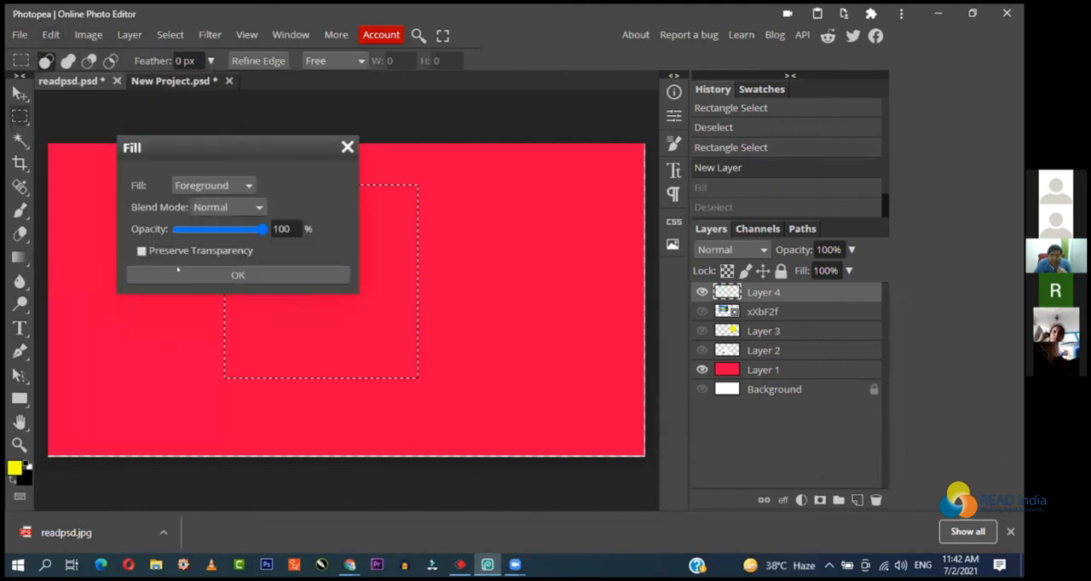
pyautogui.click(260, 280)
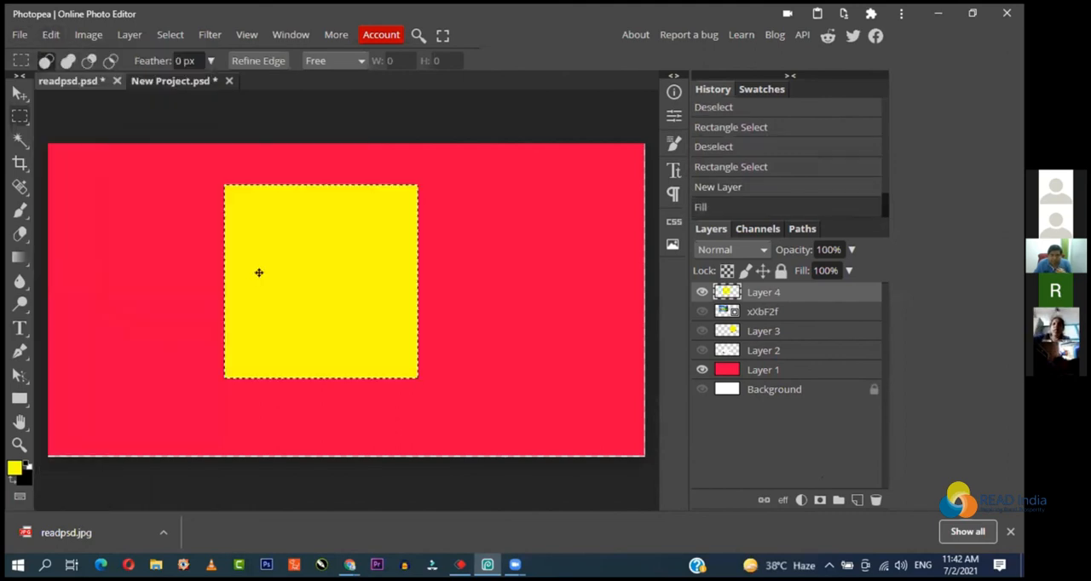